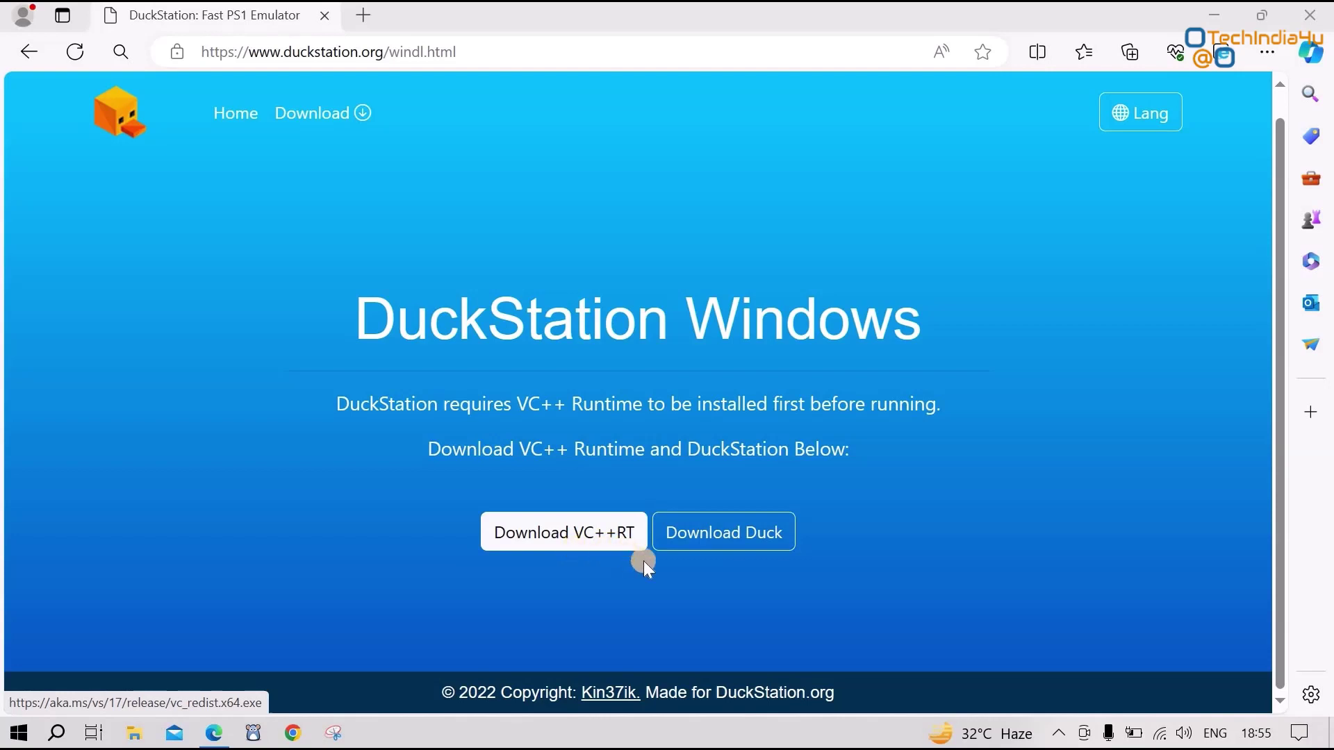
Step: Run appwiz.cpl to open the installed programs list, check it for the Microsoft Visual C++ redistributables, and close the list
{"action": "left_click", "coordinate": [595, 553]}
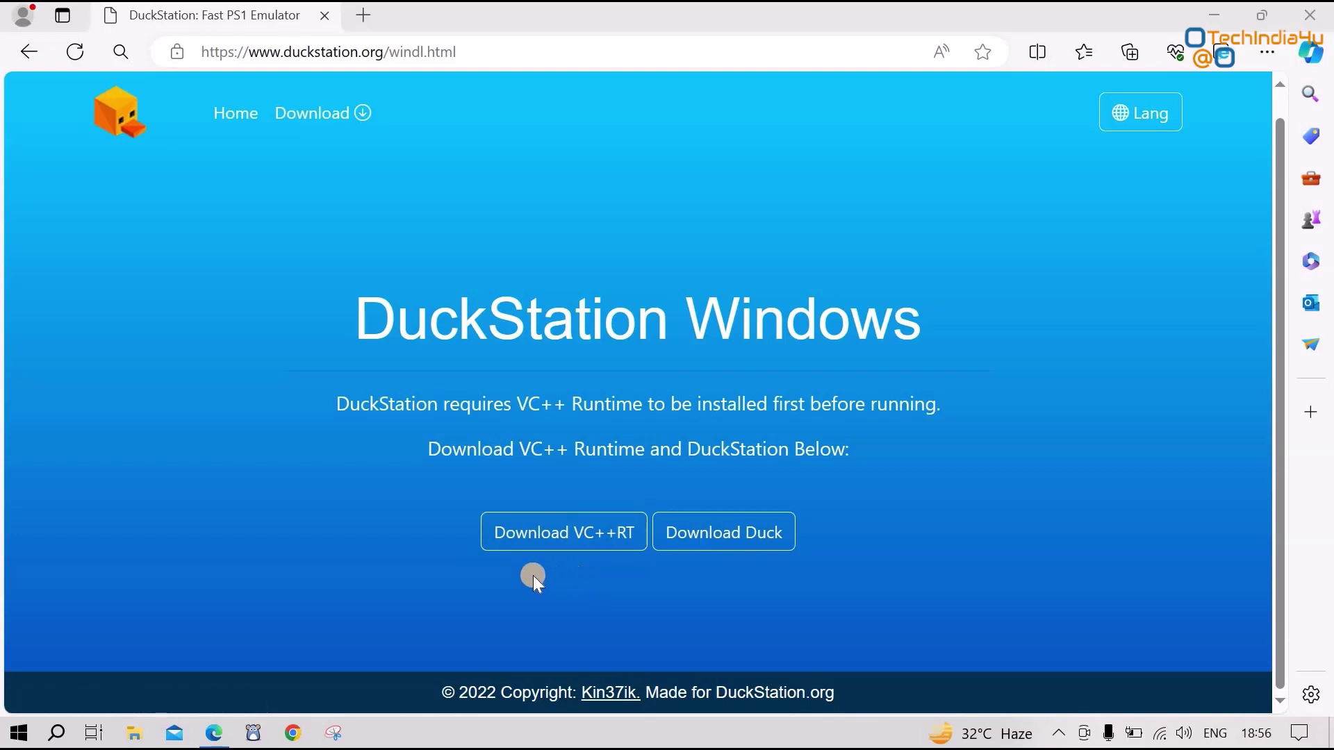
{"action": "right_click", "coordinate": [21, 734]}
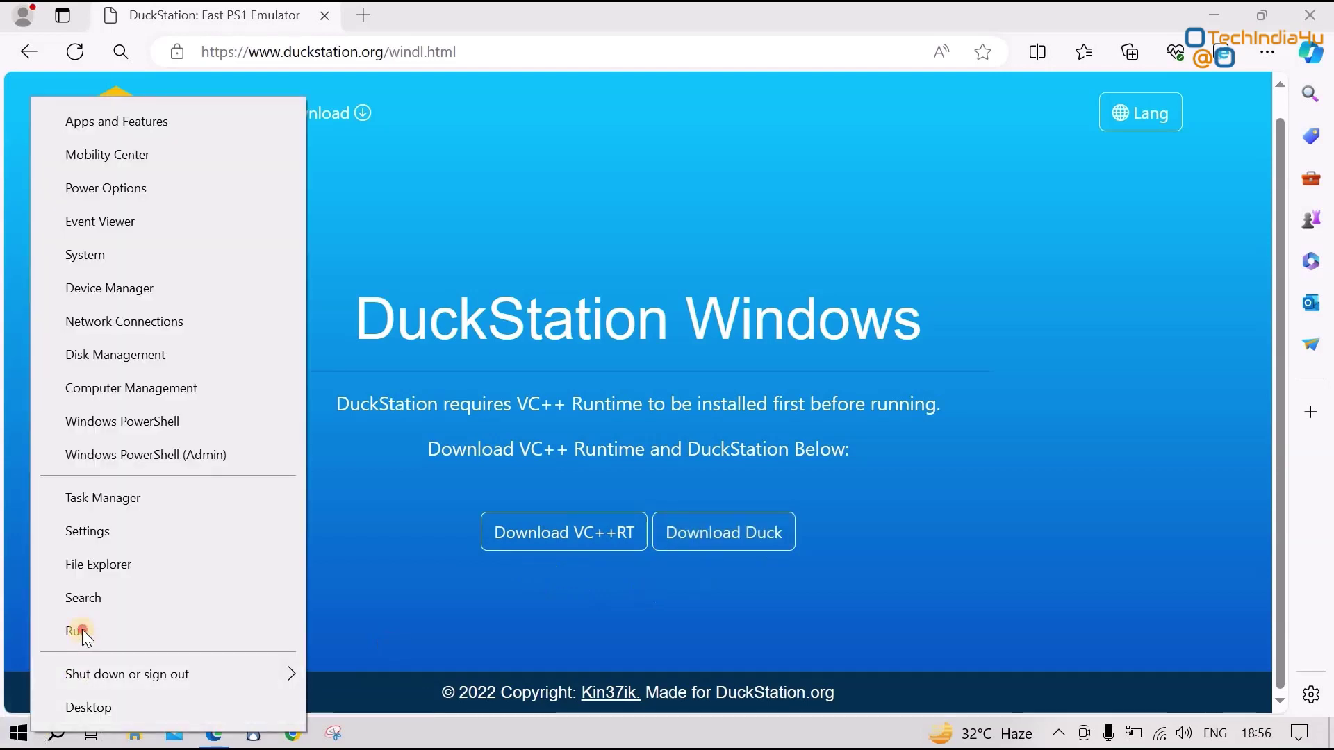
{"action": "left_click", "coordinate": [82, 630]}
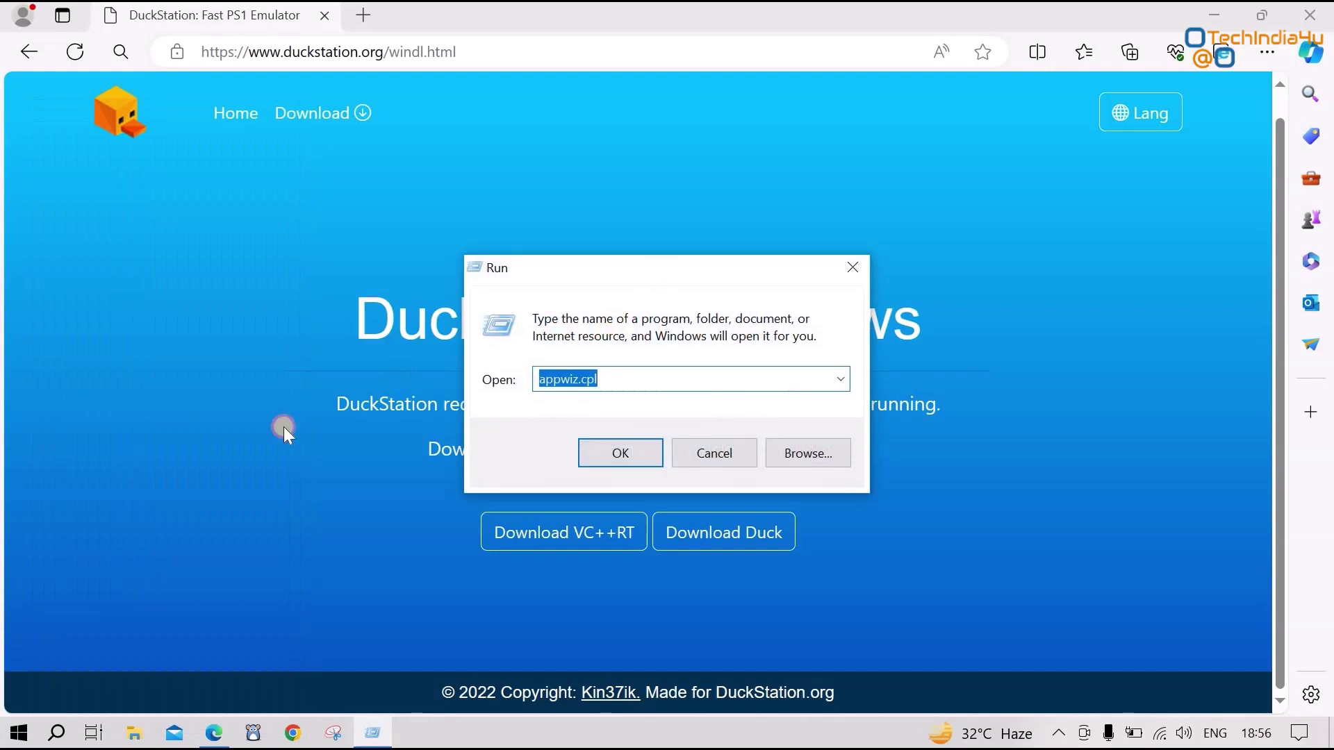
{"action": "left_click_drag", "start_coordinate": [542, 263], "coordinate": [199, 407]}
{"action": "left_click_drag", "start_coordinate": [199, 471], "coordinate": [194, 484]}
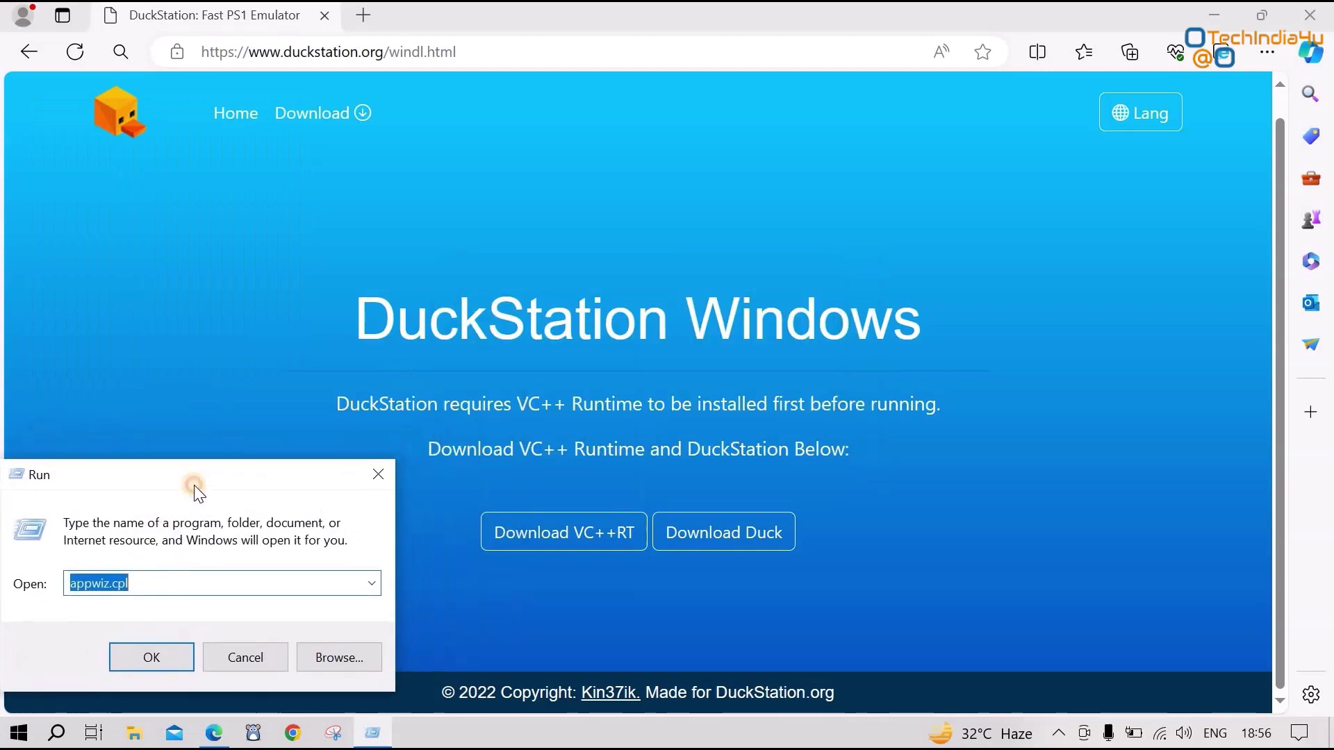
{"action": "left_click", "coordinate": [134, 590]}
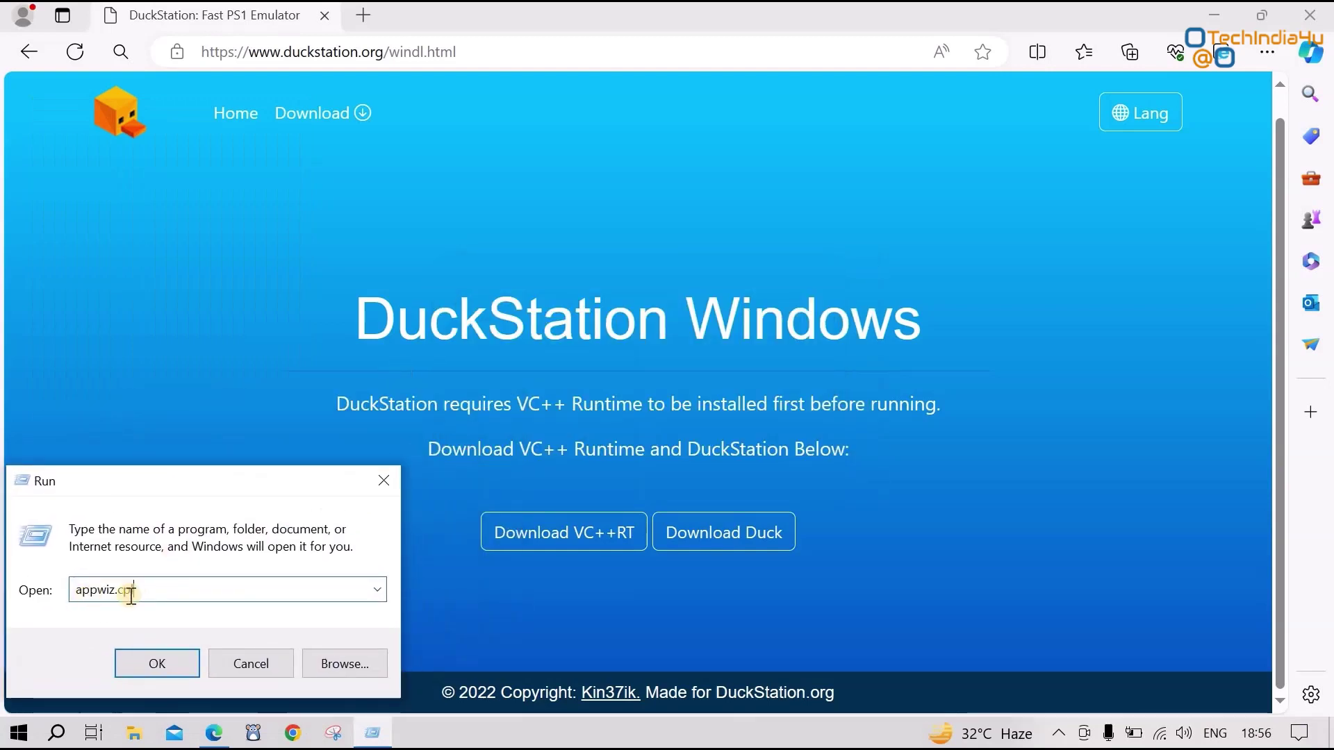
{"action": "left_click", "coordinate": [168, 664]}
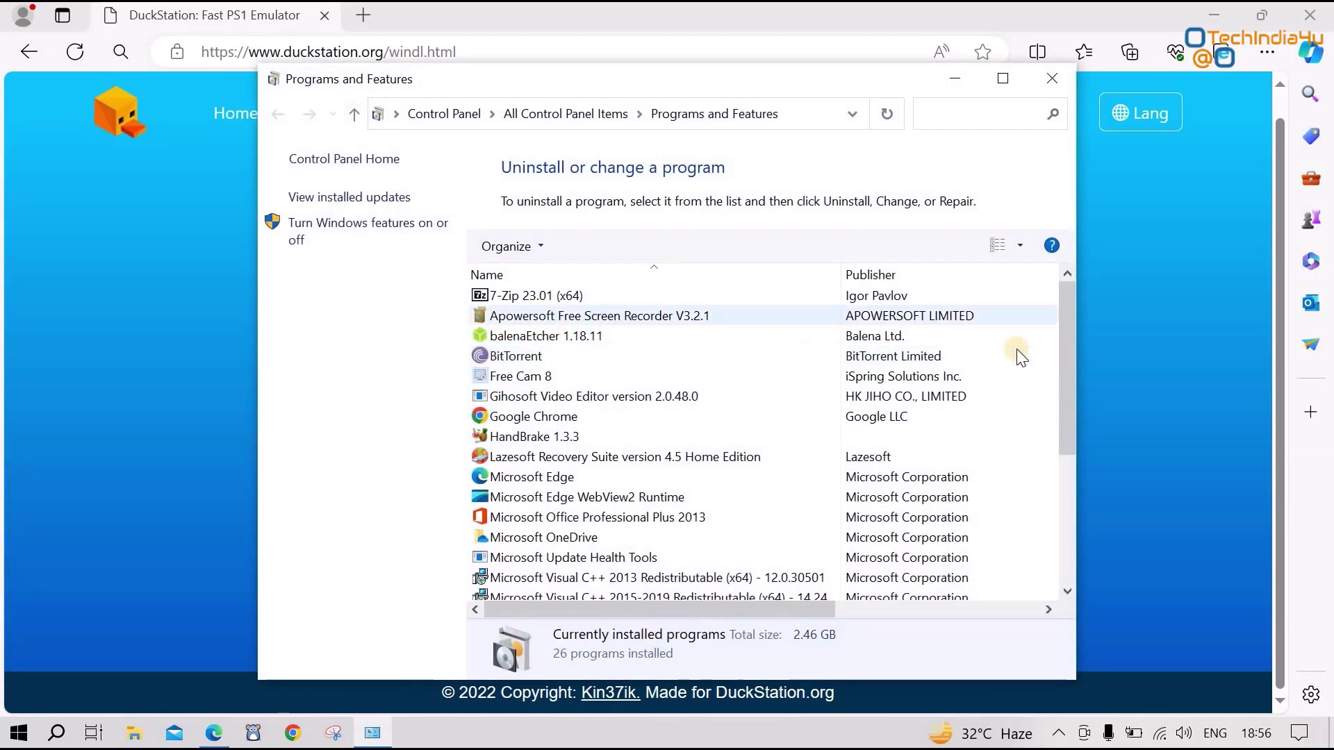
{"action": "left_click_drag", "start_coordinate": [1065, 368], "coordinate": [1063, 450]}
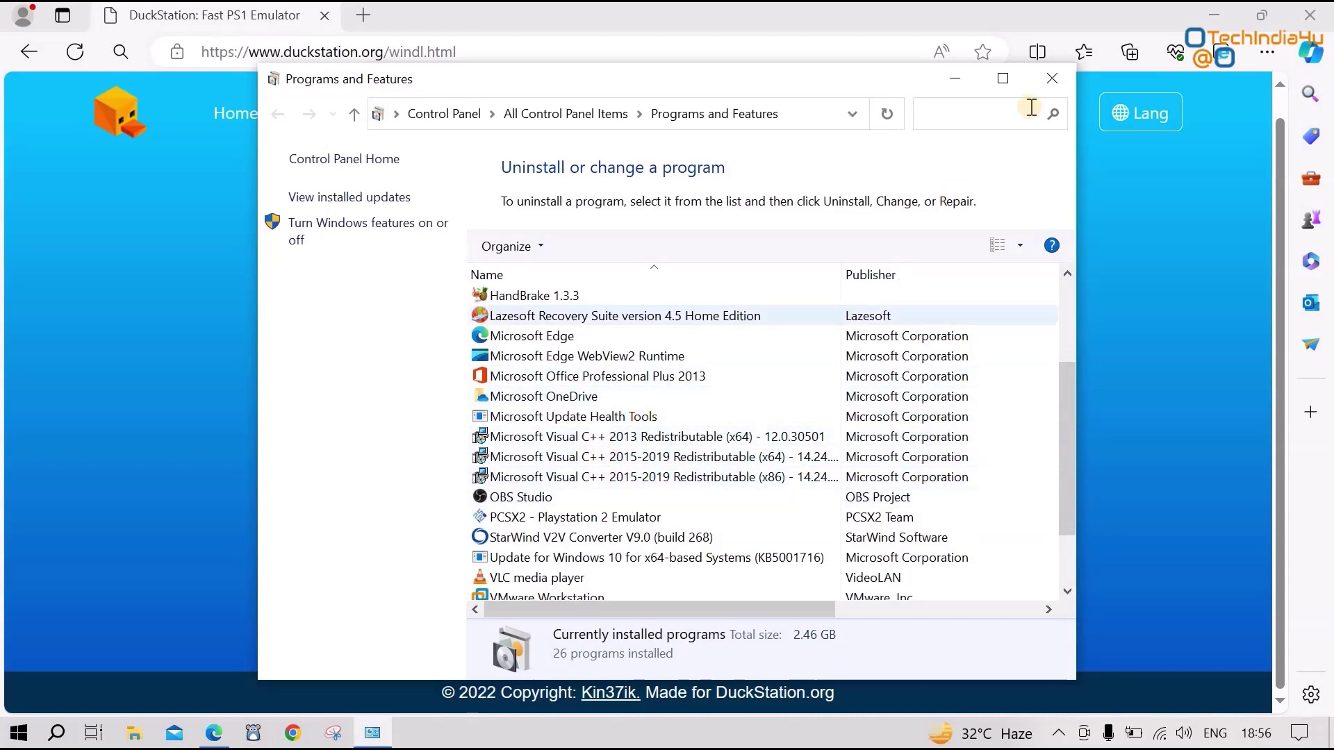
{"action": "left_click", "coordinate": [1054, 81]}
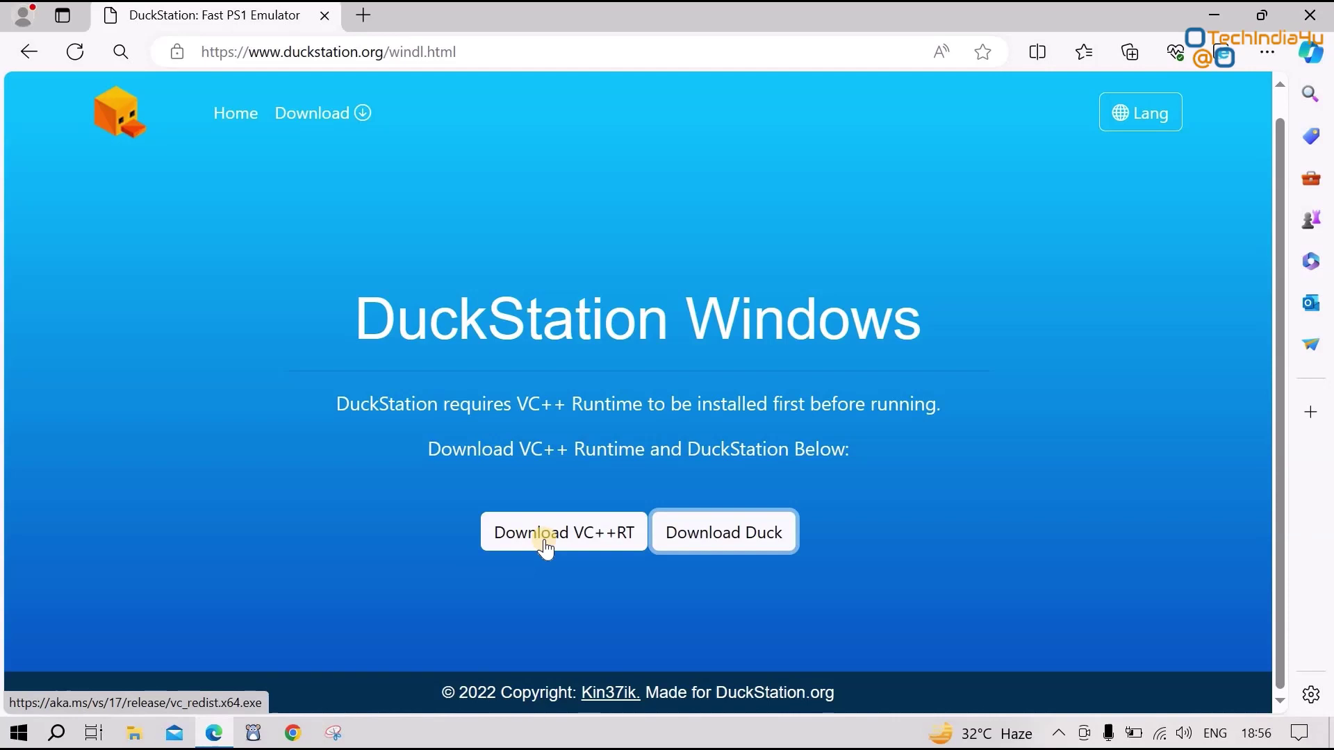
Step: Start downloading duckstation-windows-x64-release.zip from the DuckStation Windows page and cancel that download
{"action": "left_click", "coordinate": [753, 548]}
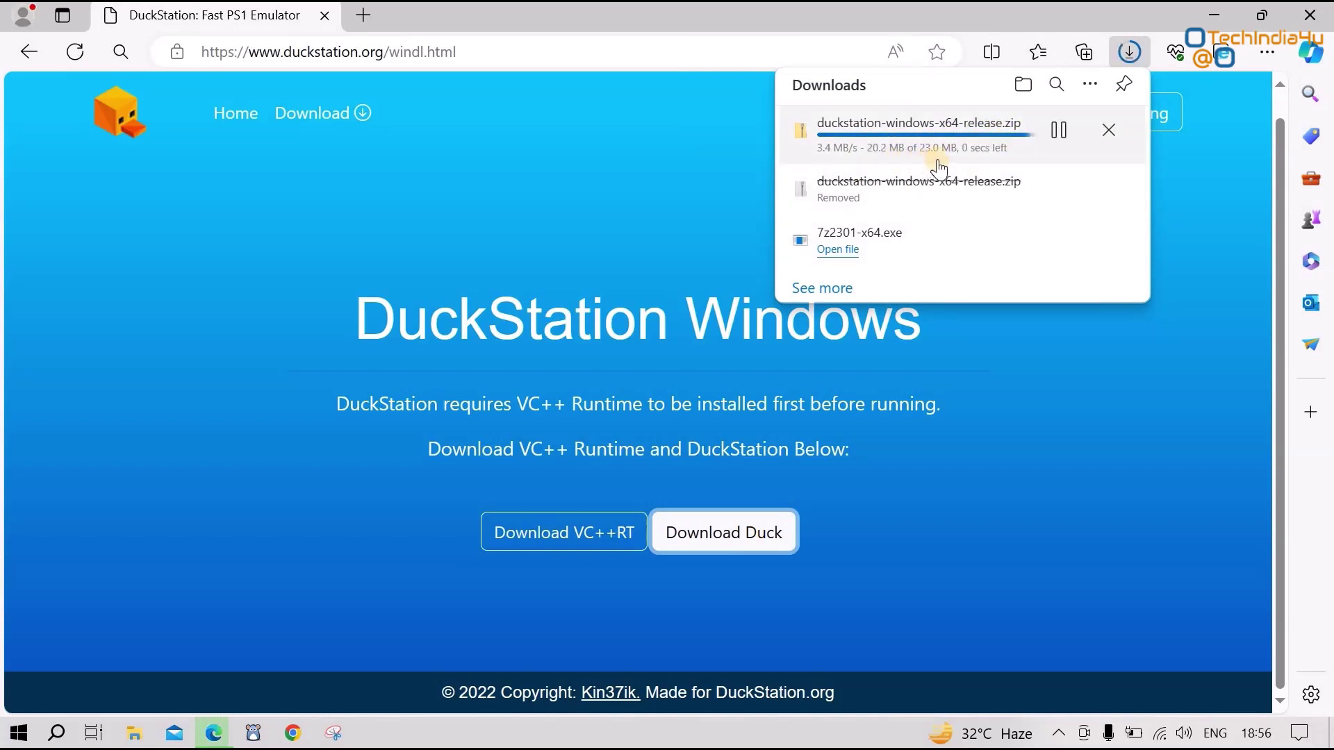
{"action": "left_click", "coordinate": [1108, 140]}
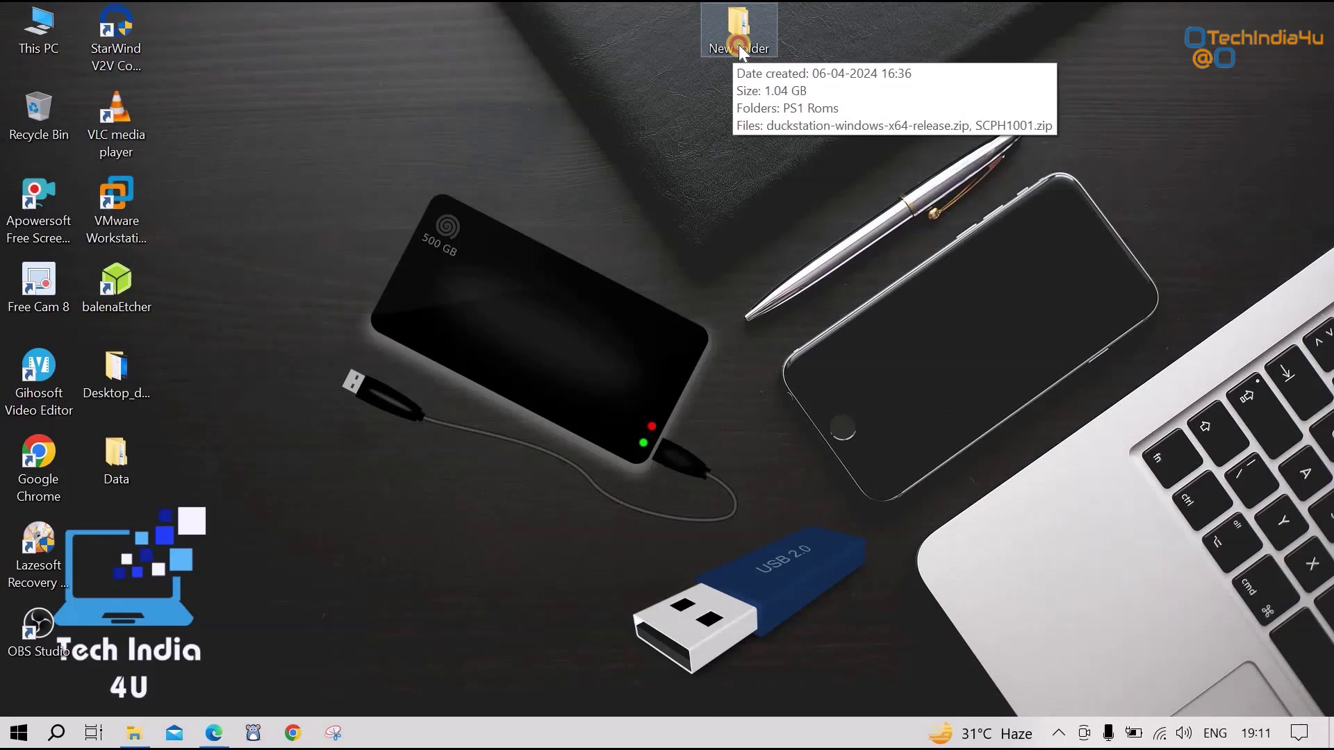
Step: Open New folder on the desktop and extract duckstation-windows-x64-release.zip with 7-Zip into a folder of the same name
{"action": "double_click", "coordinate": [740, 44]}
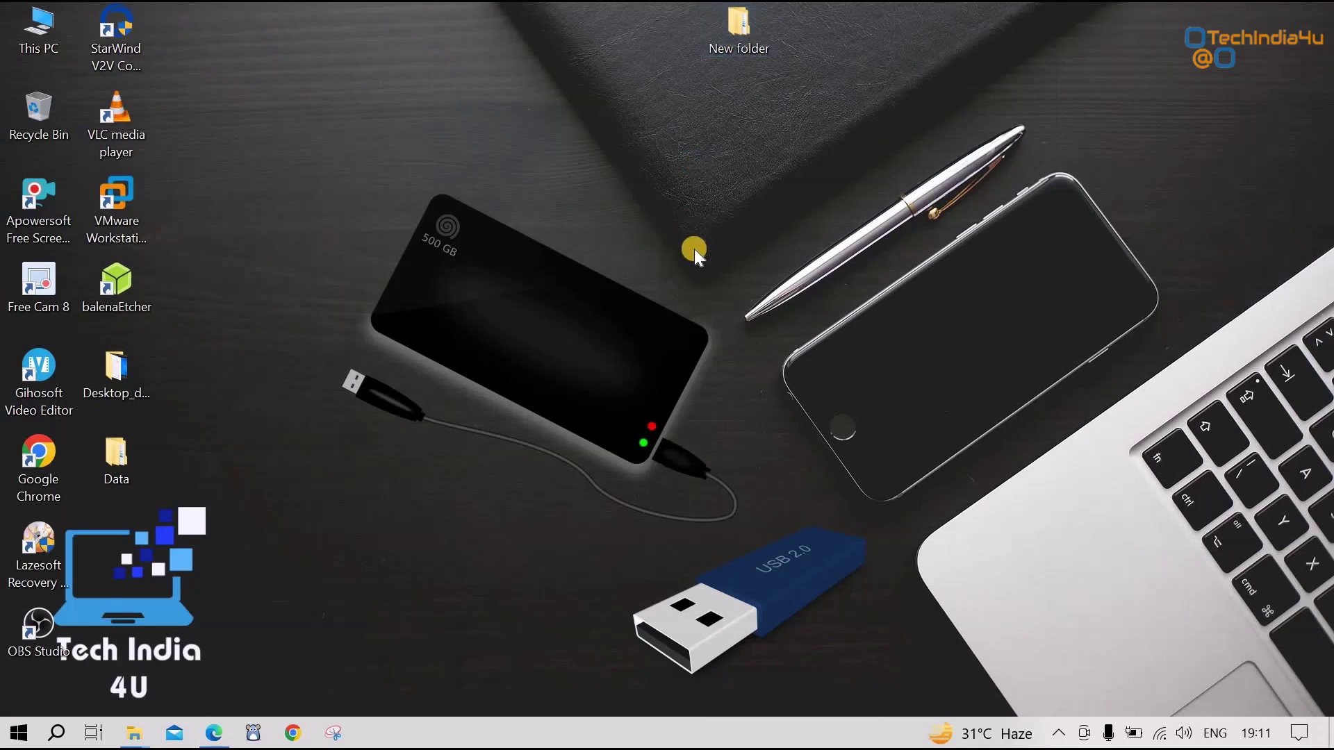
{"action": "left_click", "coordinate": [926, 145]}
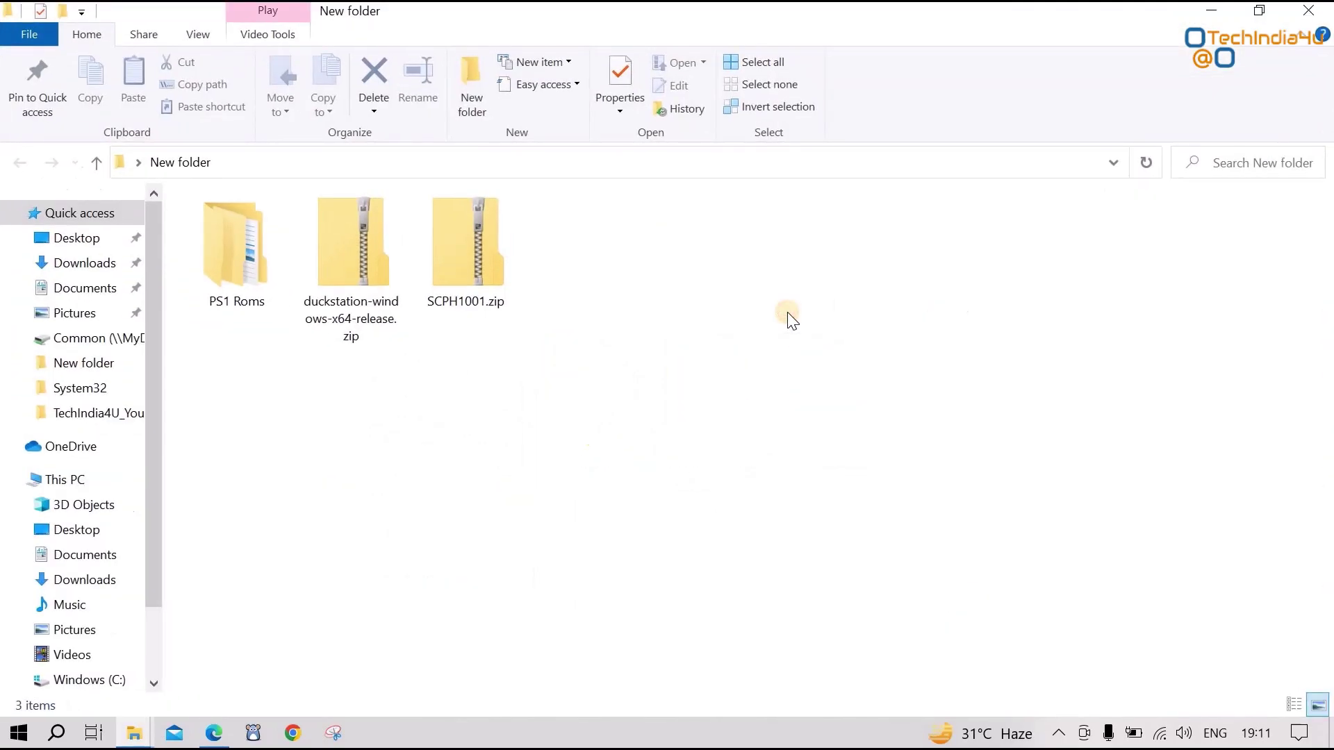
{"action": "left_click", "coordinate": [357, 311]}
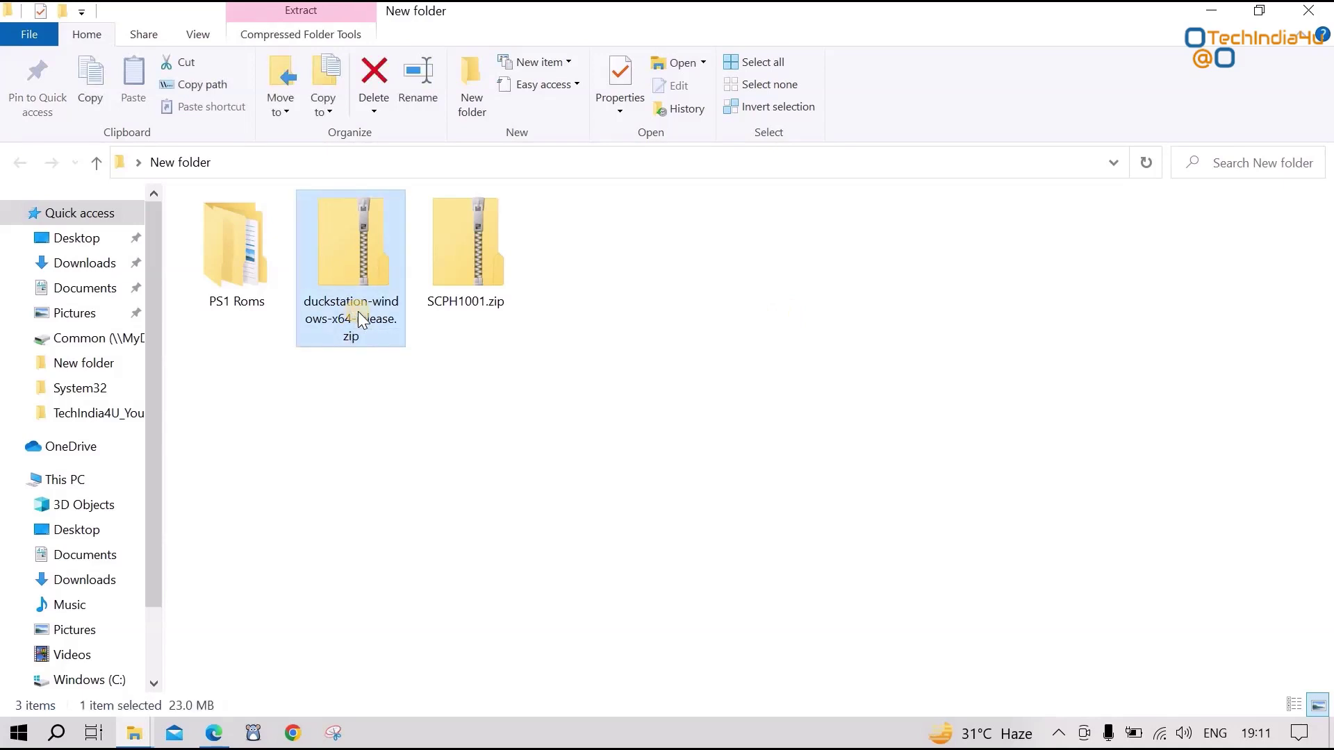
{"action": "right_click", "coordinate": [357, 311]}
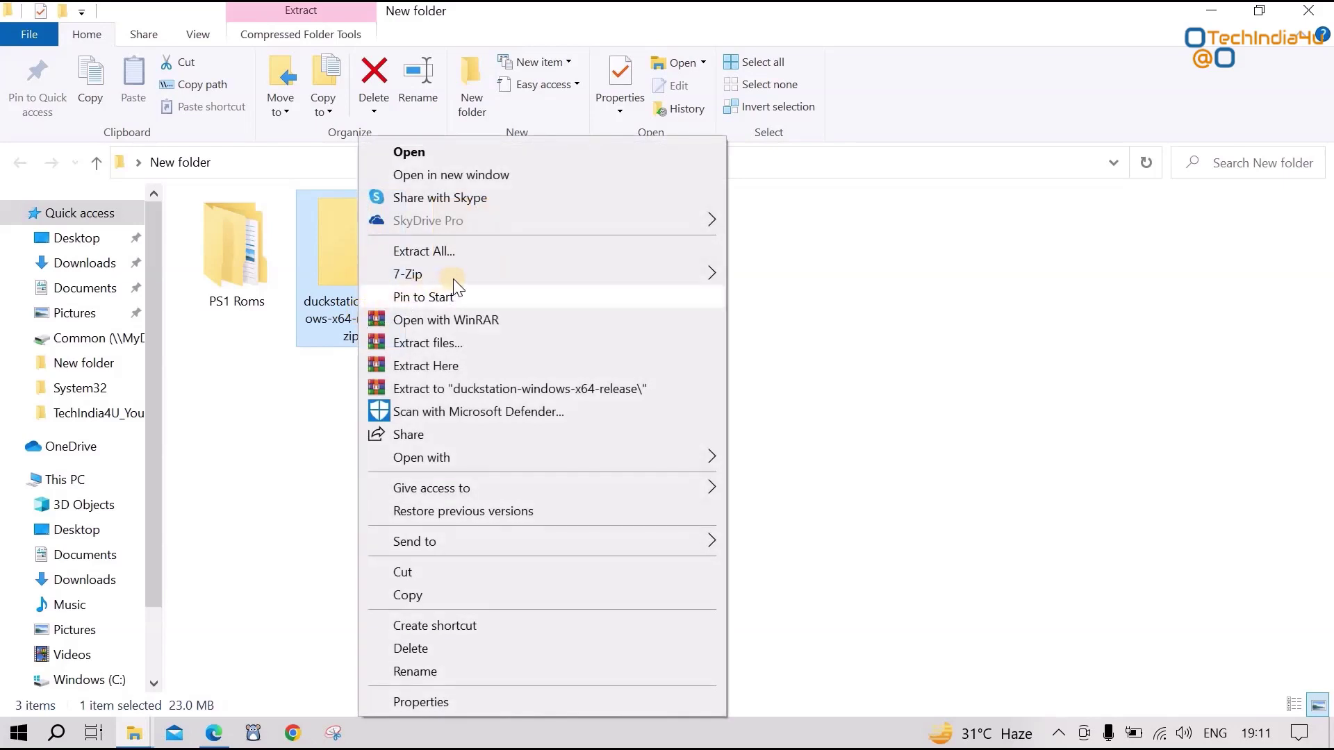
{"action": "mouse_move", "coordinate": [536, 273]}
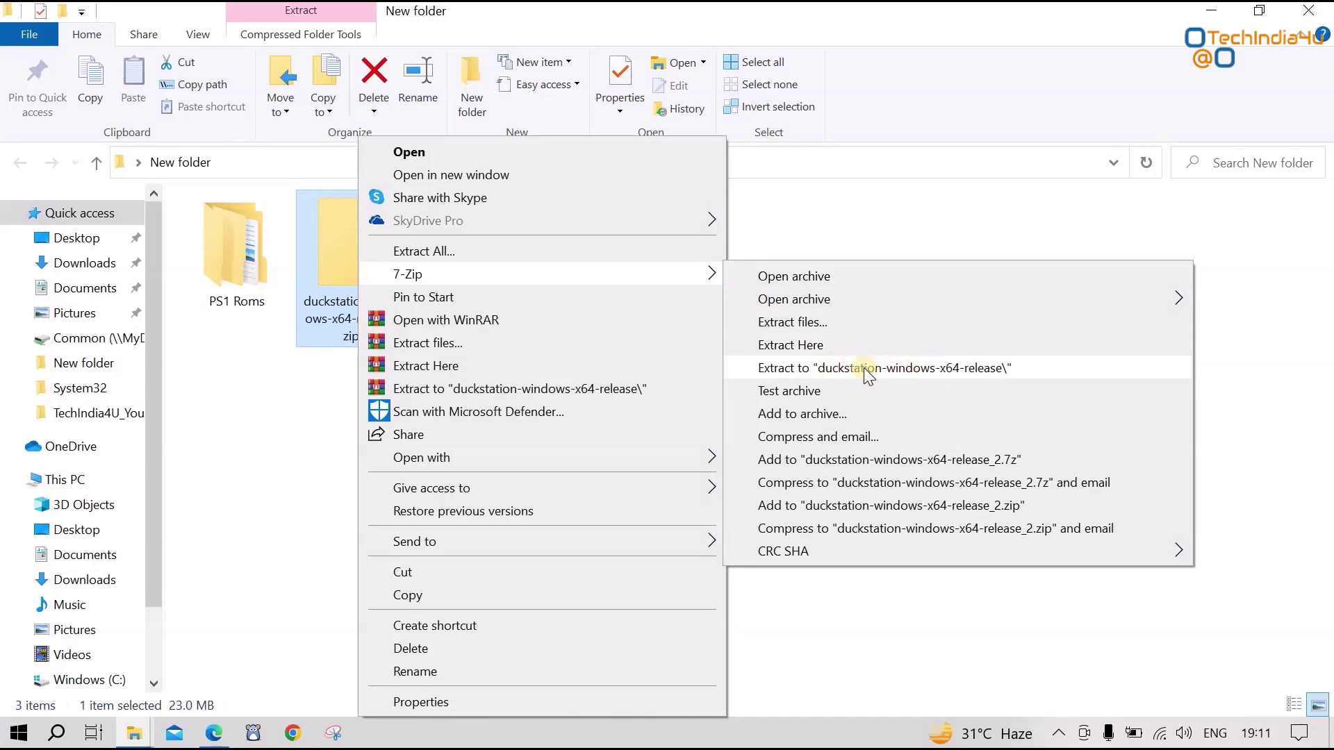
{"action": "left_click", "coordinate": [920, 369]}
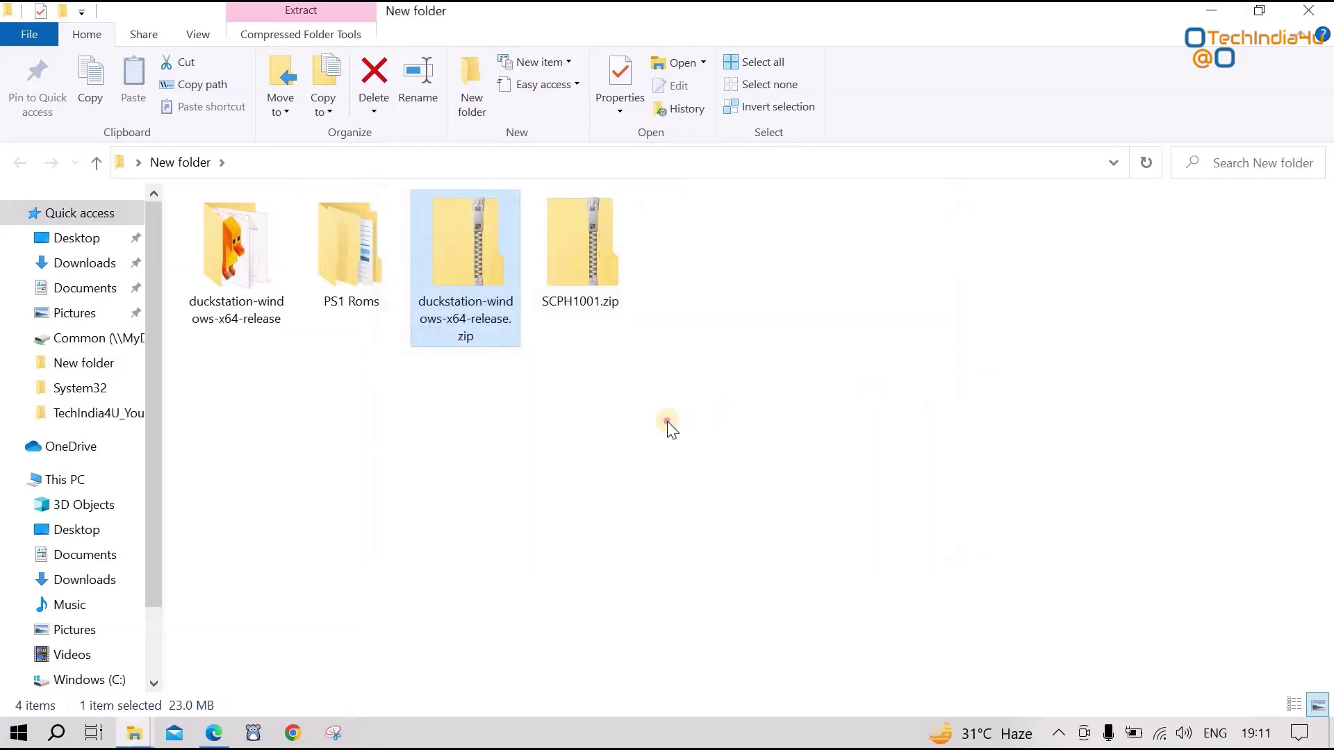
{"action": "left_click", "coordinate": [656, 424]}
{"action": "left_click", "coordinate": [235, 307]}
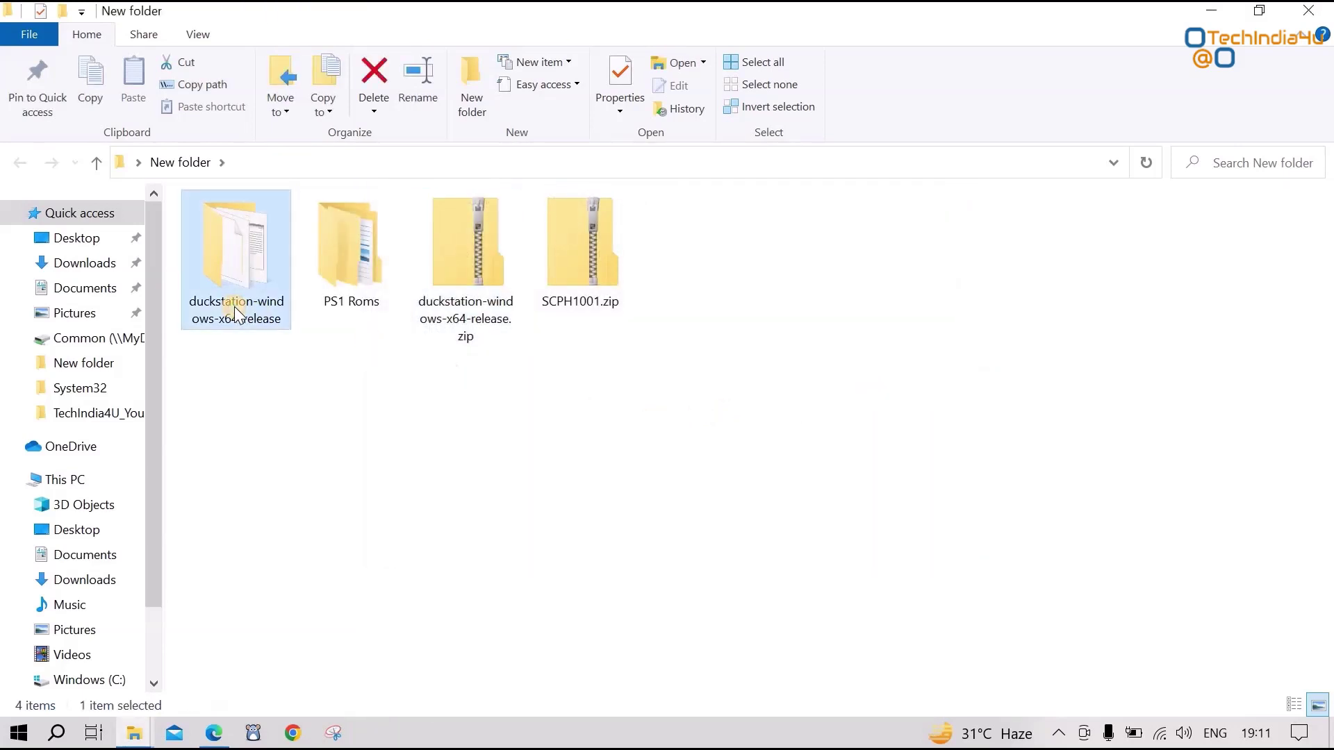
{"action": "left_click", "coordinate": [380, 357]}
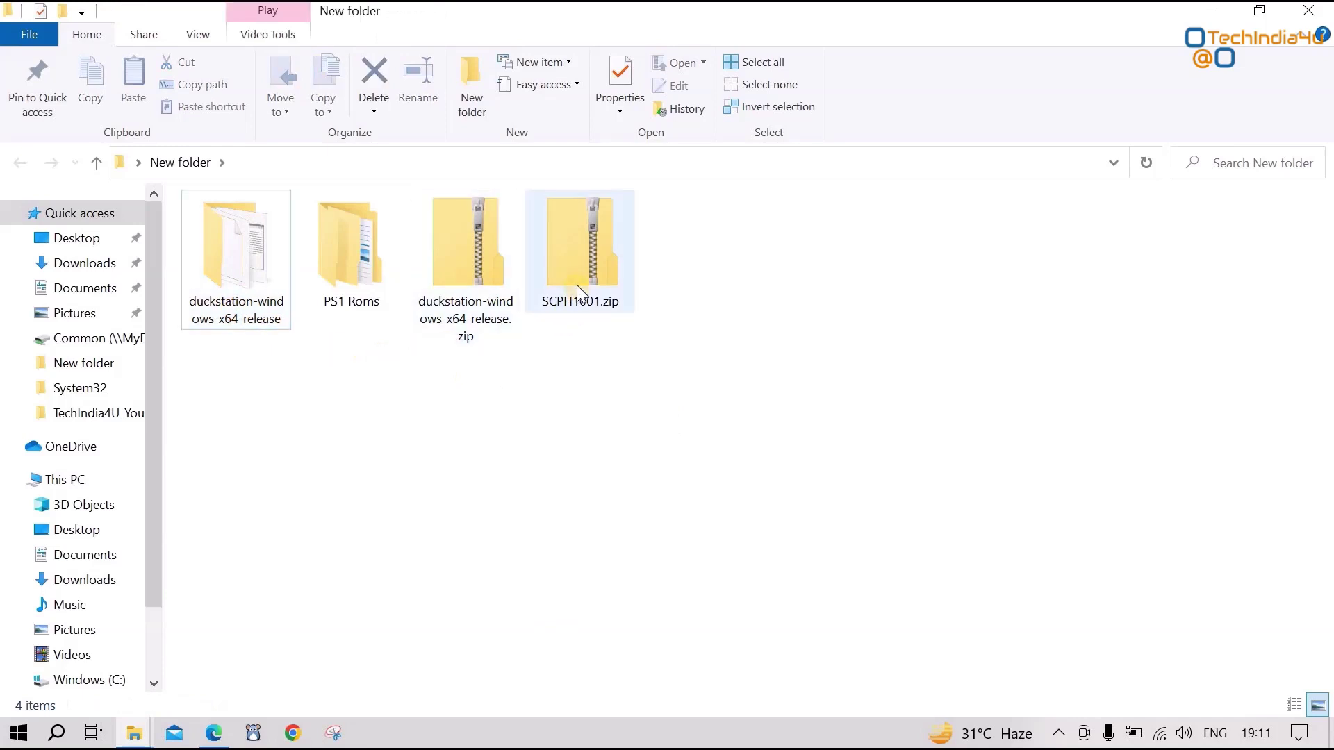
Step: Extract SCPH1001.zip with 7-Zip into its own SCPH1001 folder
{"action": "left_click", "coordinate": [576, 282]}
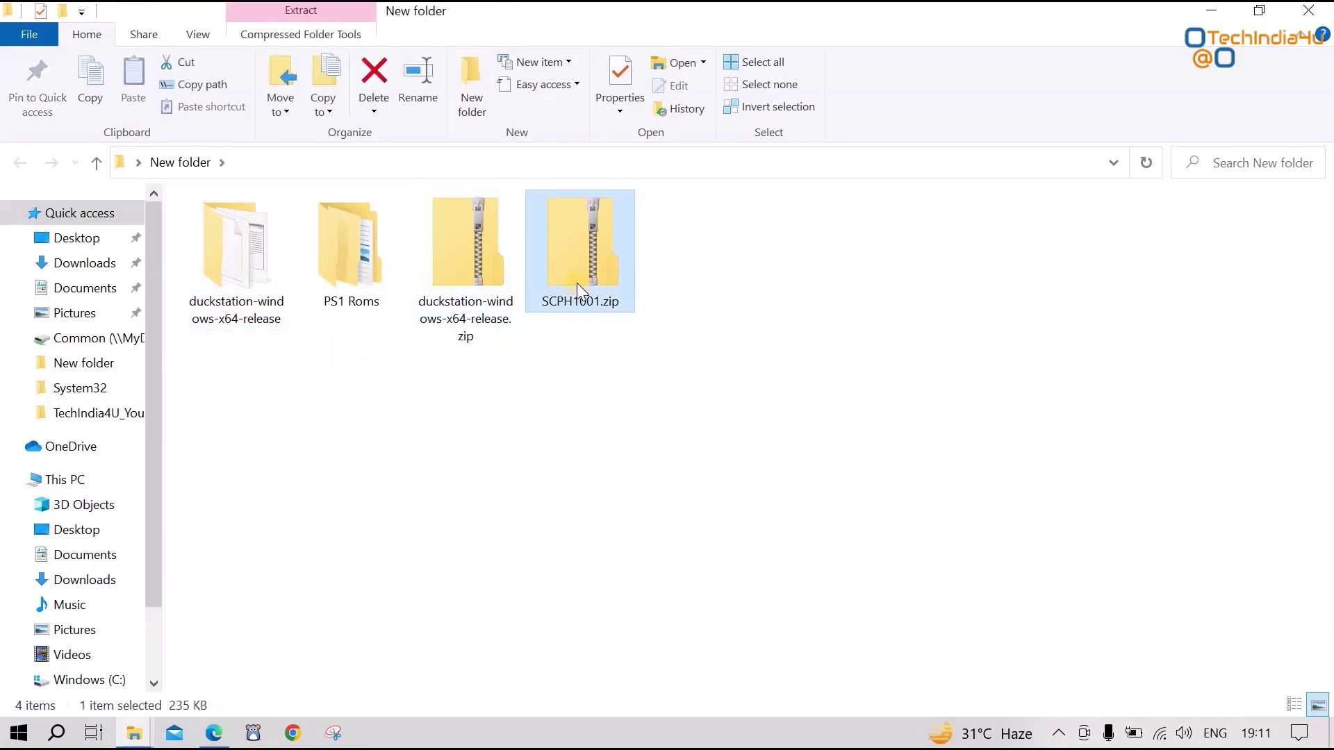
{"action": "left_click", "coordinate": [577, 357]}
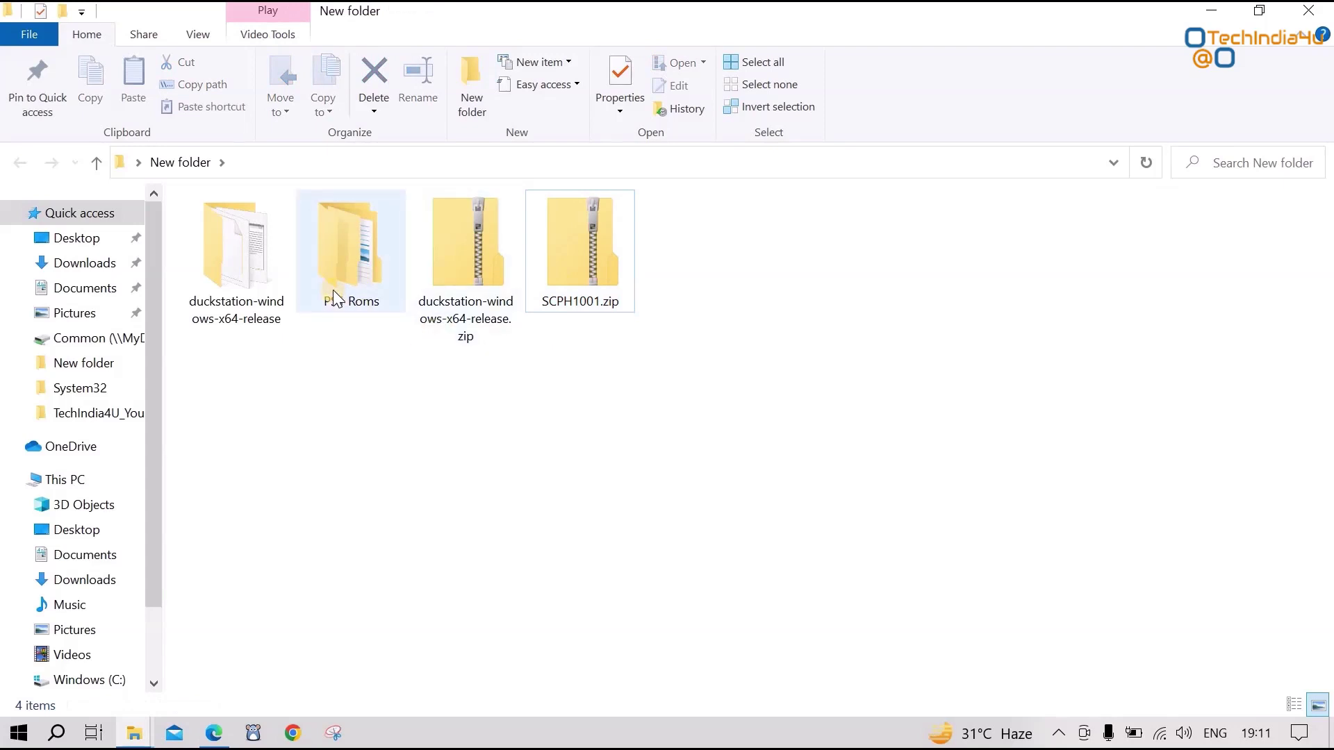
{"action": "left_click", "coordinate": [594, 294]}
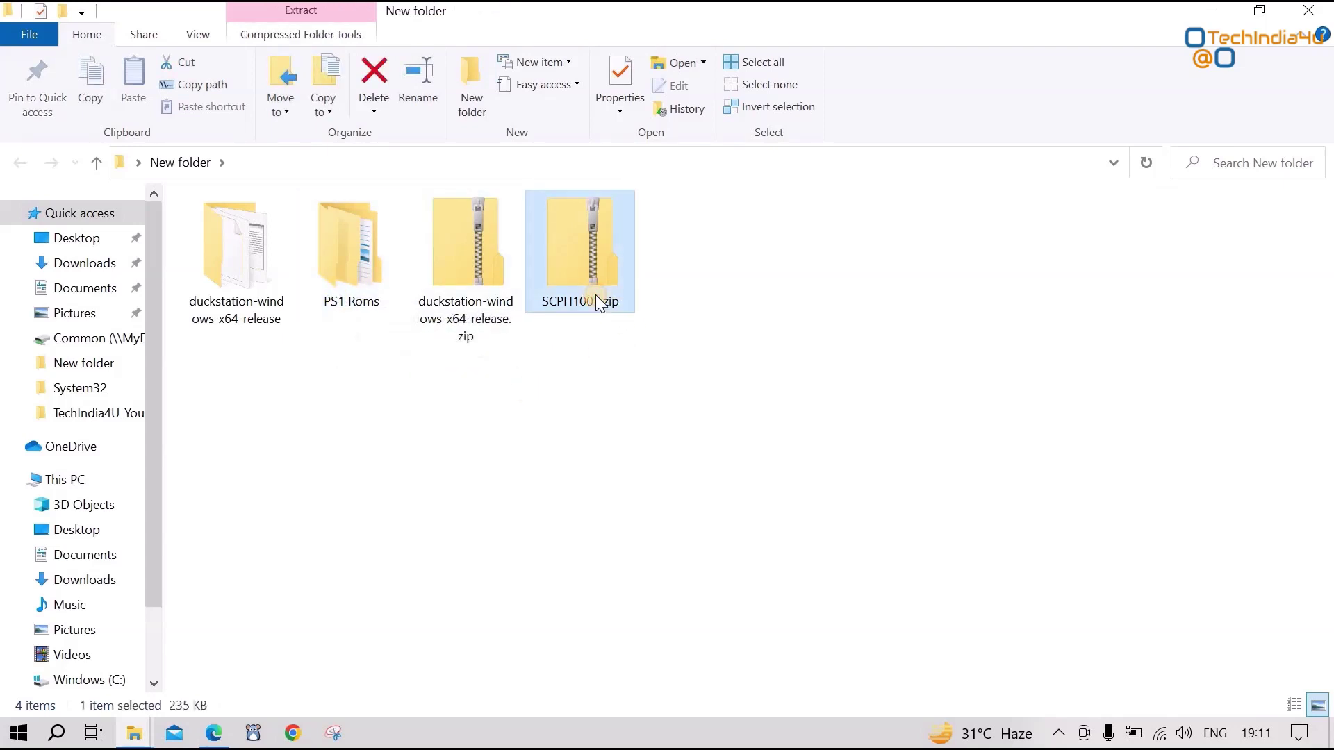
{"action": "right_click", "coordinate": [594, 294]}
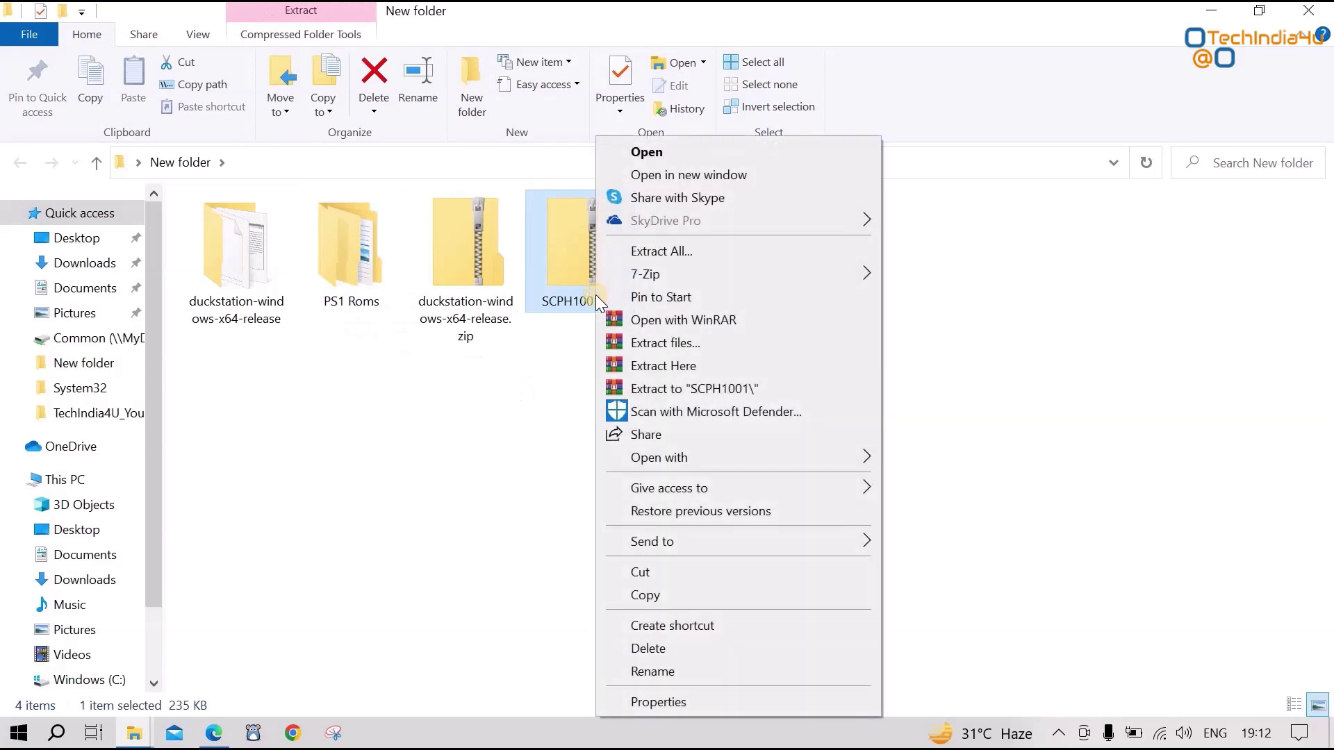
{"action": "mouse_move", "coordinate": [743, 273]}
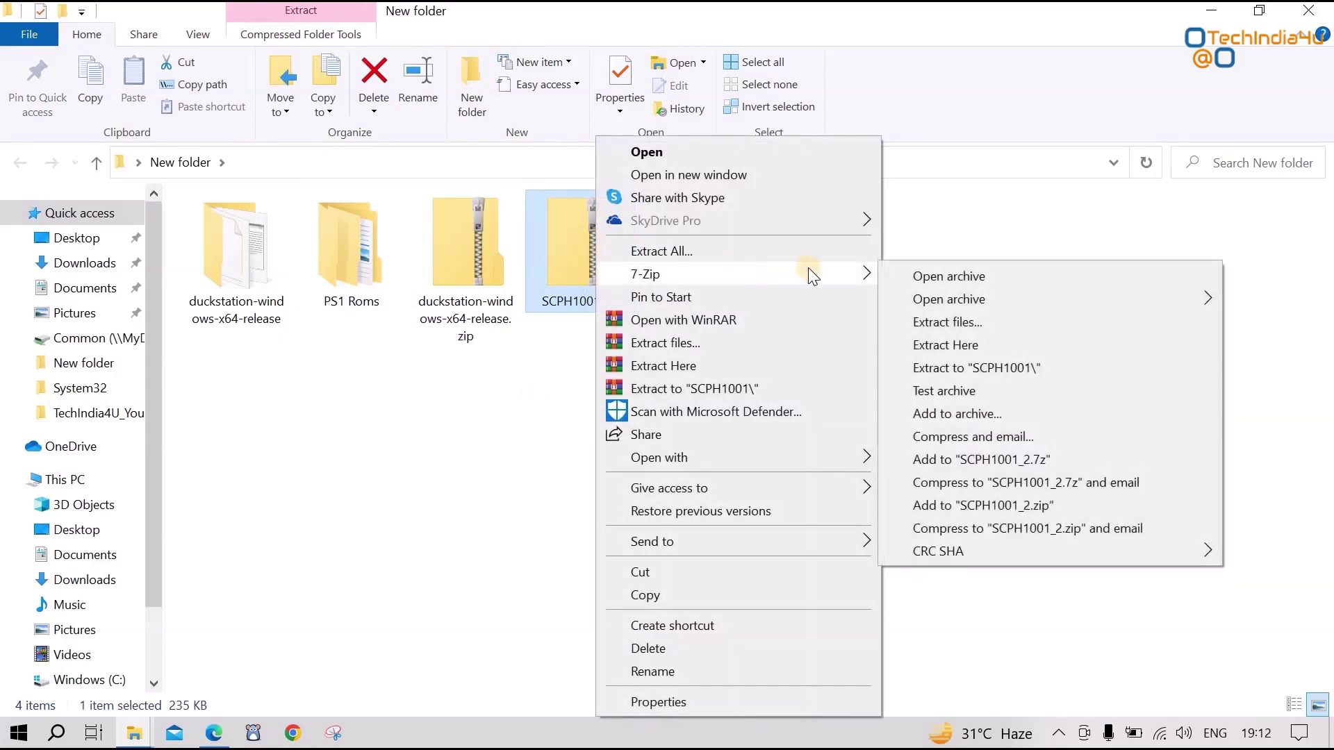
{"action": "left_click", "coordinate": [1023, 369]}
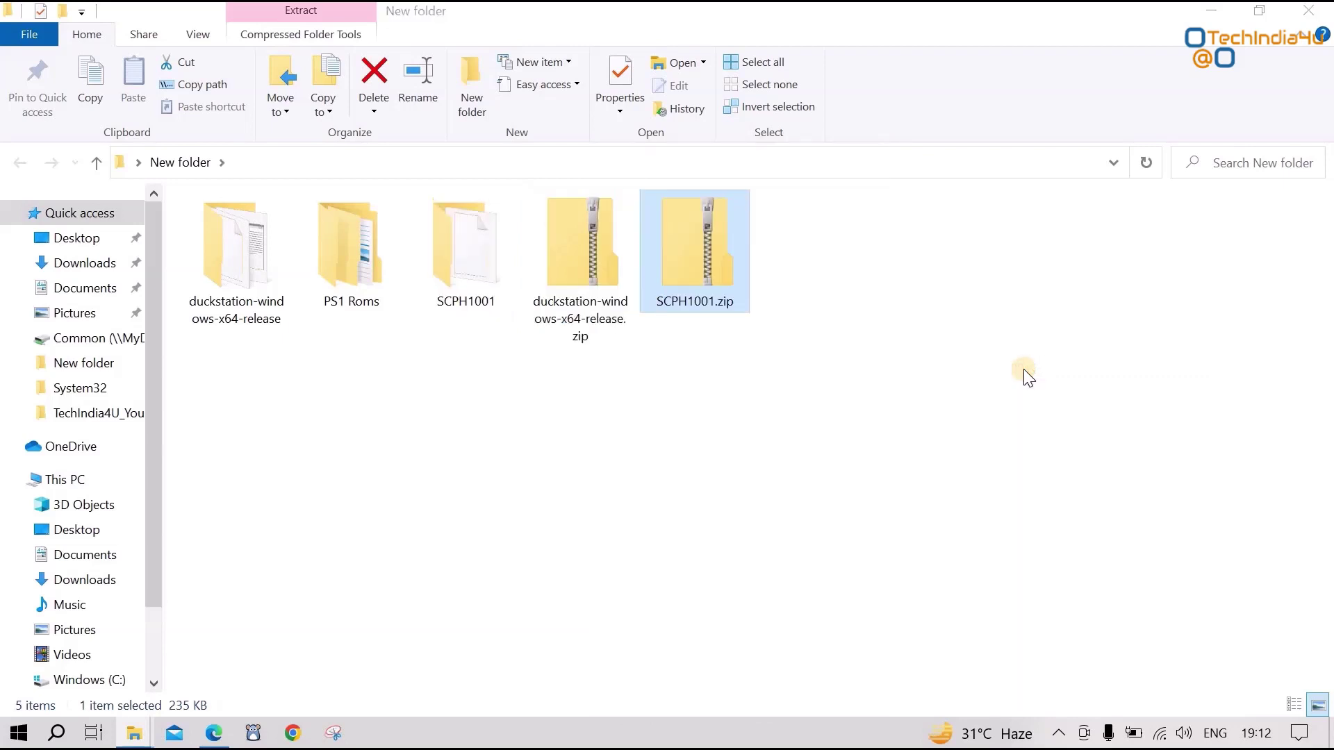
{"action": "left_click", "coordinate": [856, 421]}
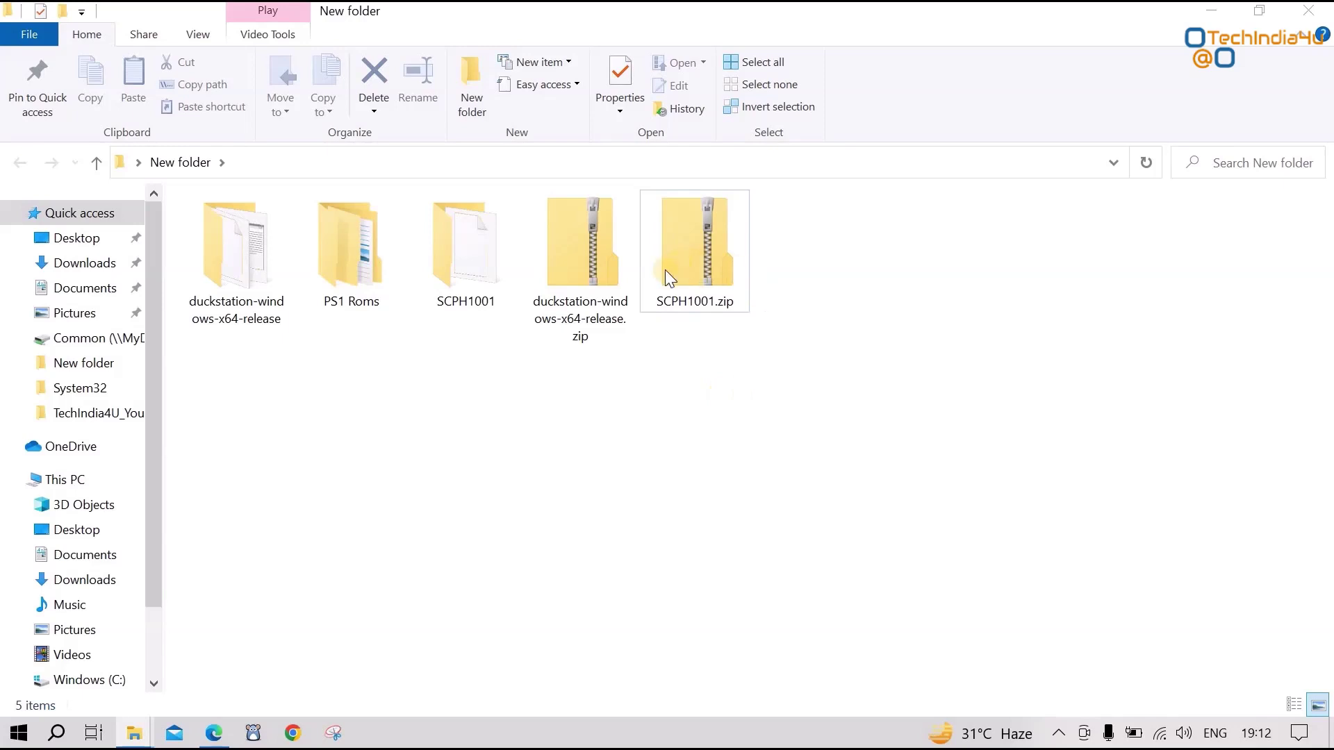
Step: Check the contents of the extracted SCPH1001 folder and return to New folder
{"action": "left_click", "coordinate": [688, 306]}
{"action": "double_click", "coordinate": [479, 293]}
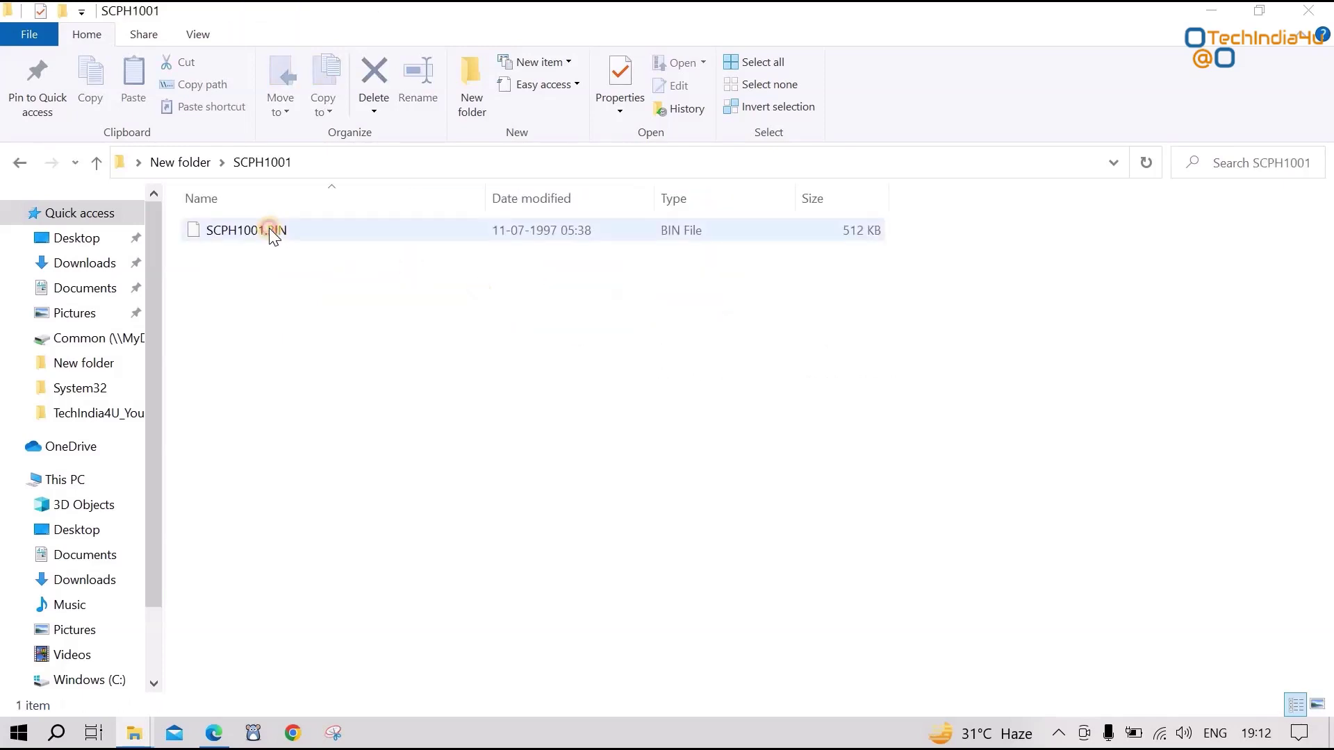
{"action": "left_click", "coordinate": [269, 228]}
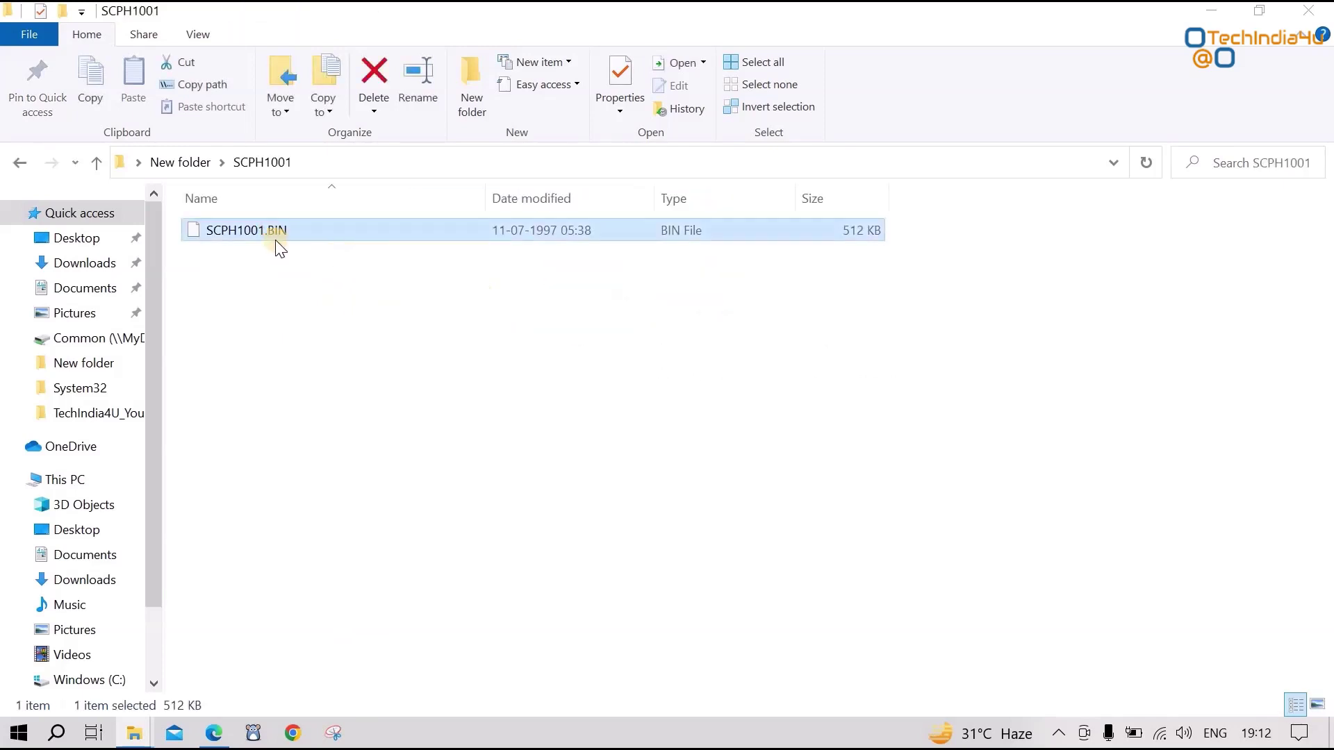
{"action": "left_click", "coordinate": [18, 164]}
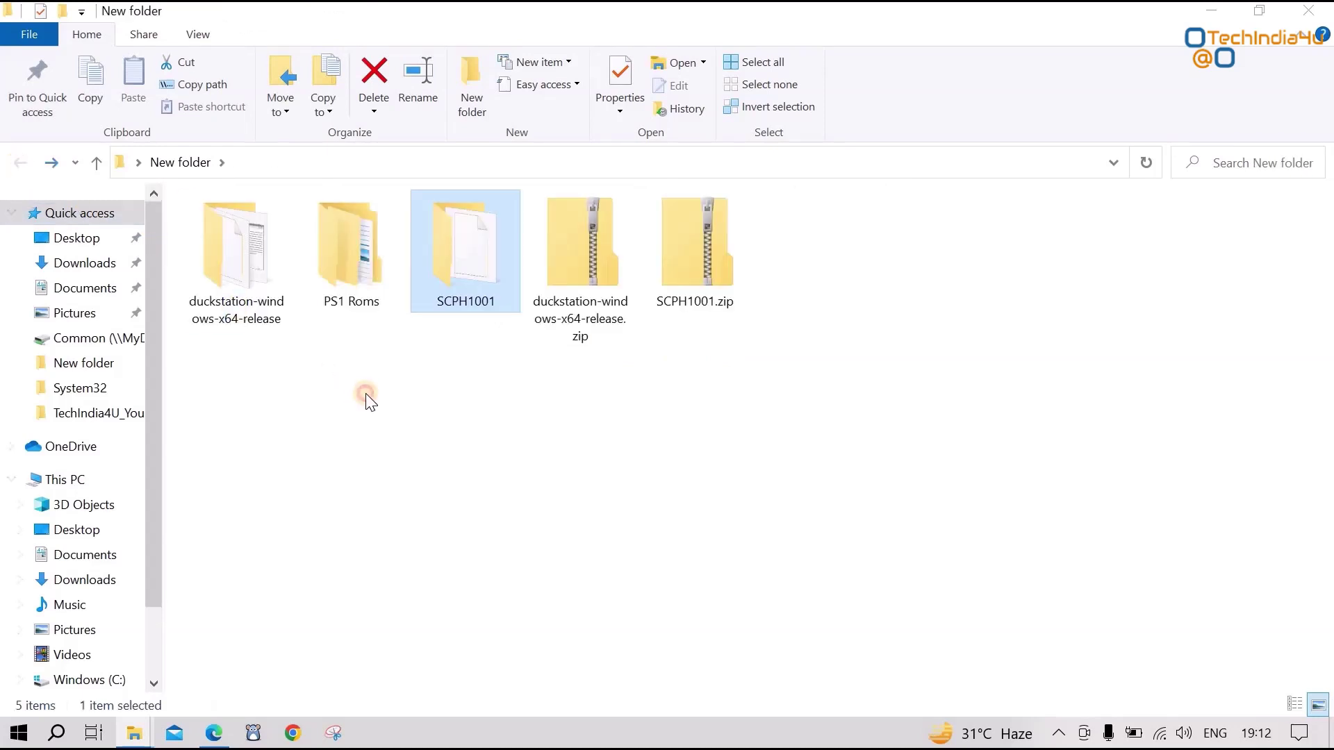
{"action": "left_click", "coordinate": [367, 396]}
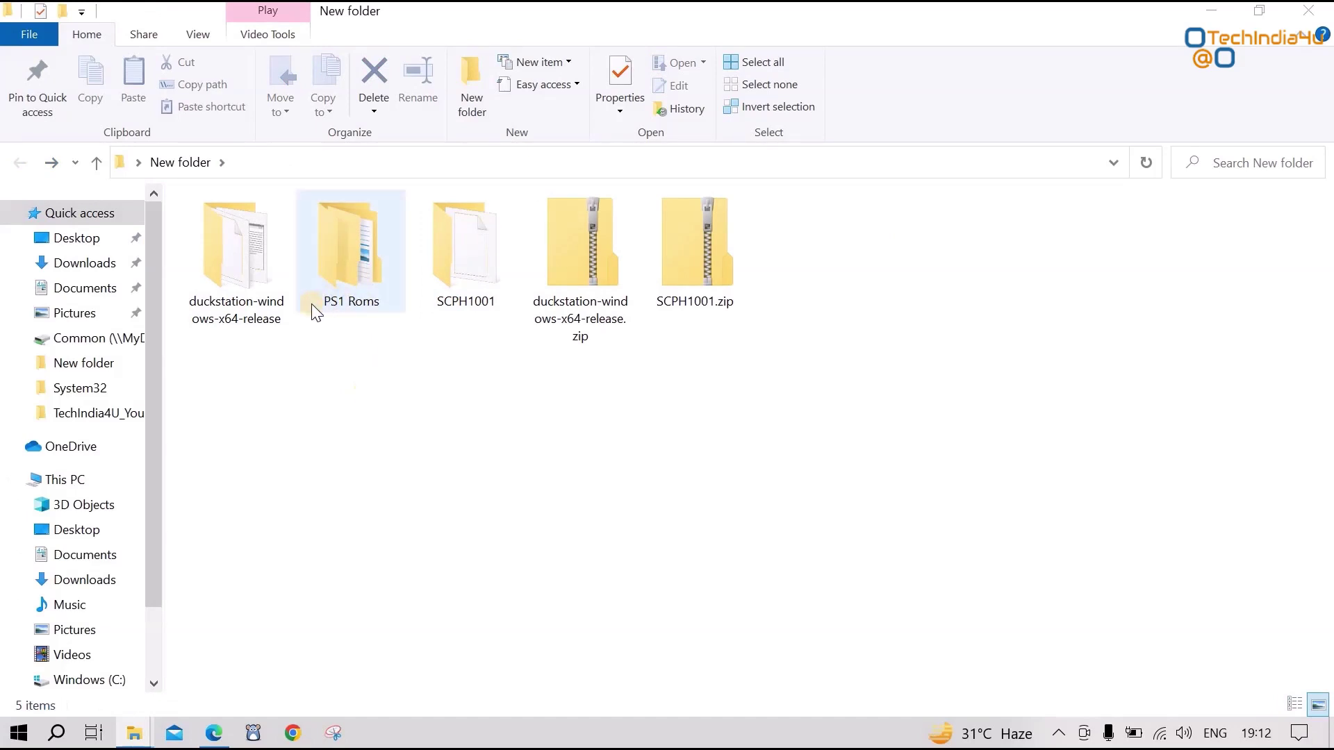
Step: Open the PS1 Roms folder and extract Tekken 3 (USA).zip with 7-Zip into a folder named after the archive
{"action": "double_click", "coordinate": [361, 293]}
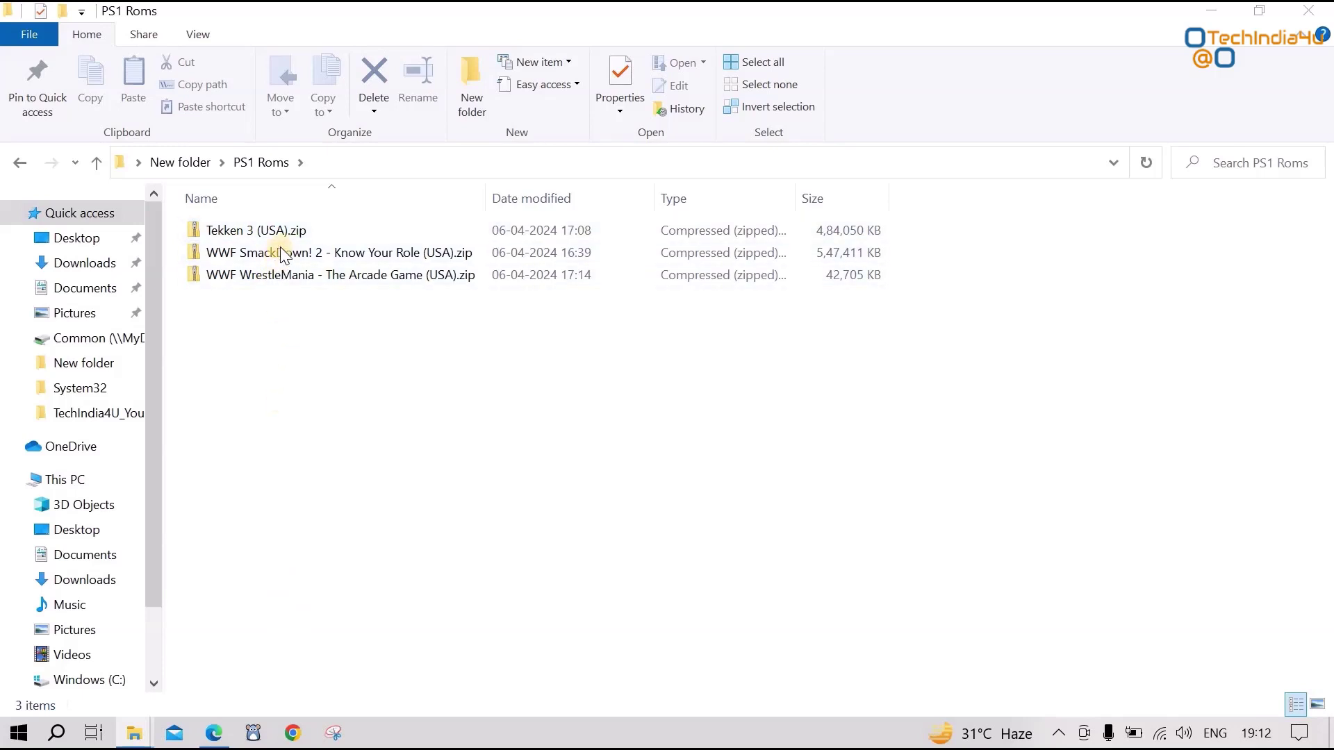
{"action": "left_click", "coordinate": [278, 231]}
{"action": "right_click", "coordinate": [278, 230]}
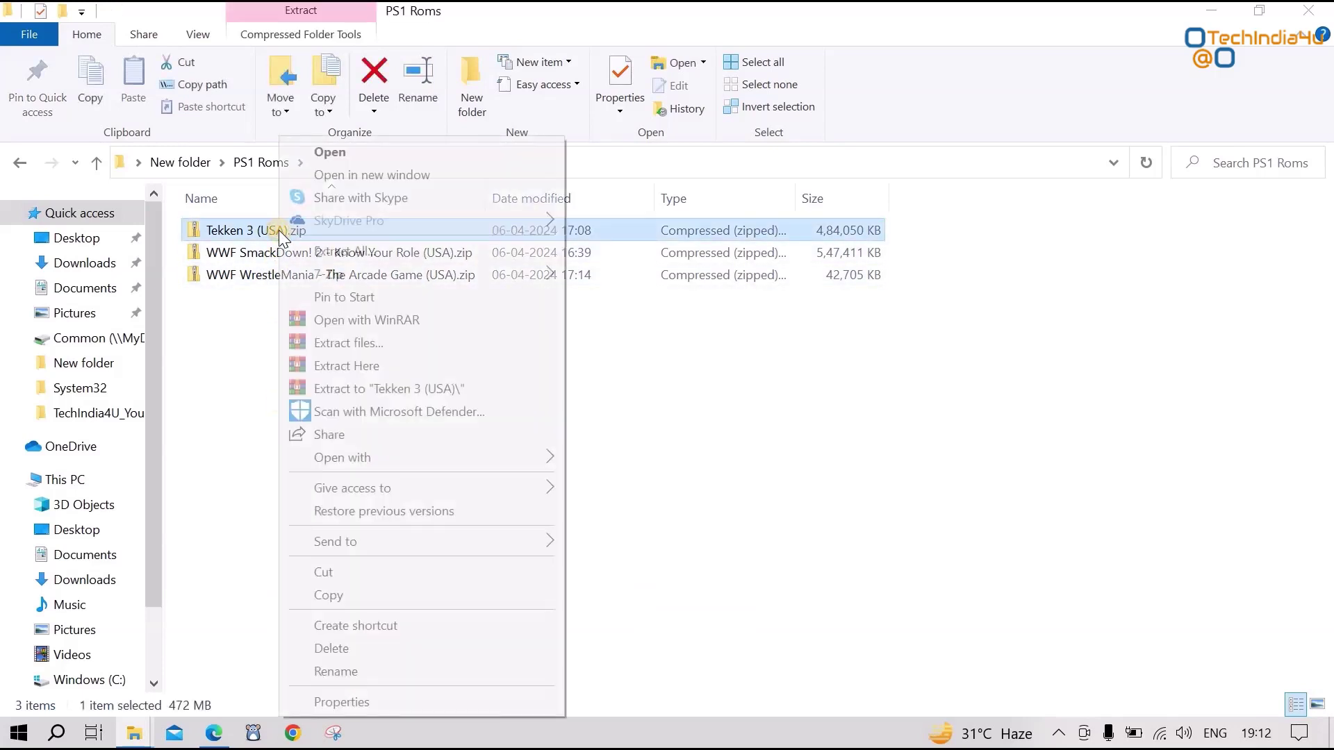
{"action": "mouse_move", "coordinate": [377, 277]}
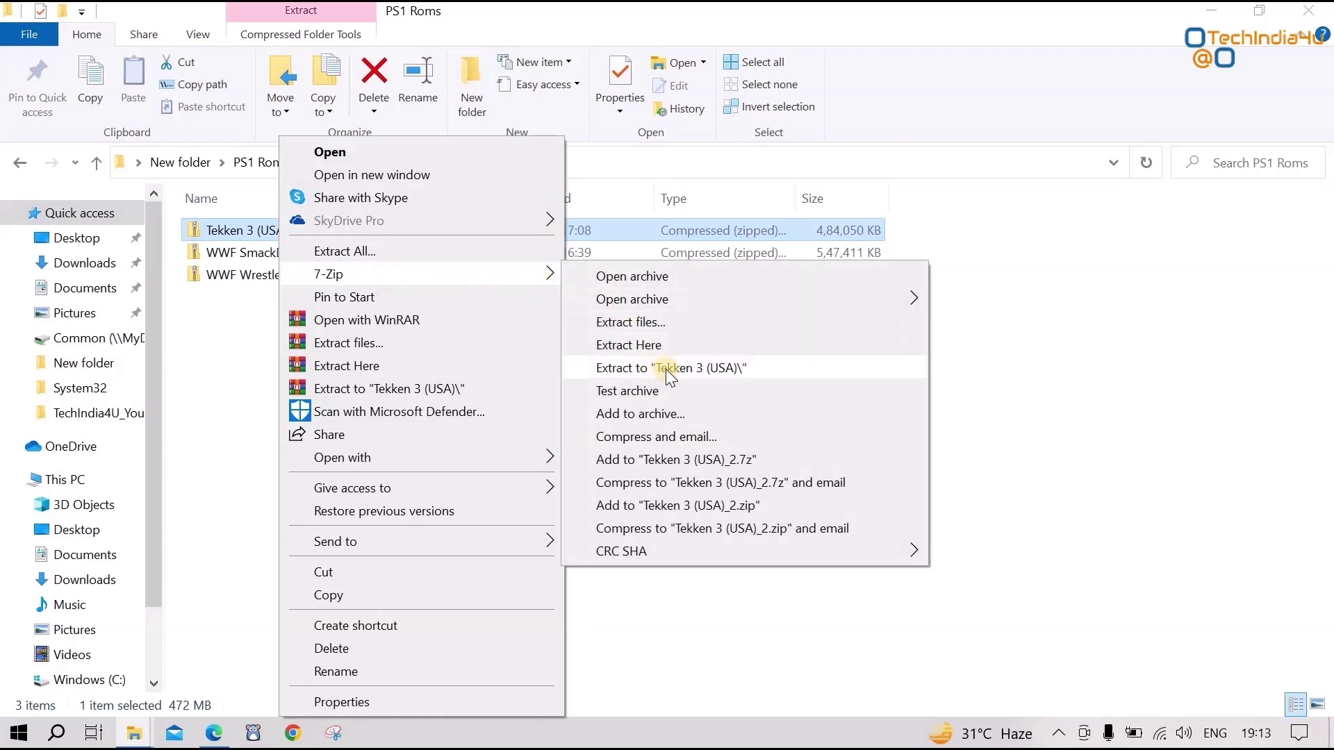
{"action": "left_click", "coordinate": [720, 372]}
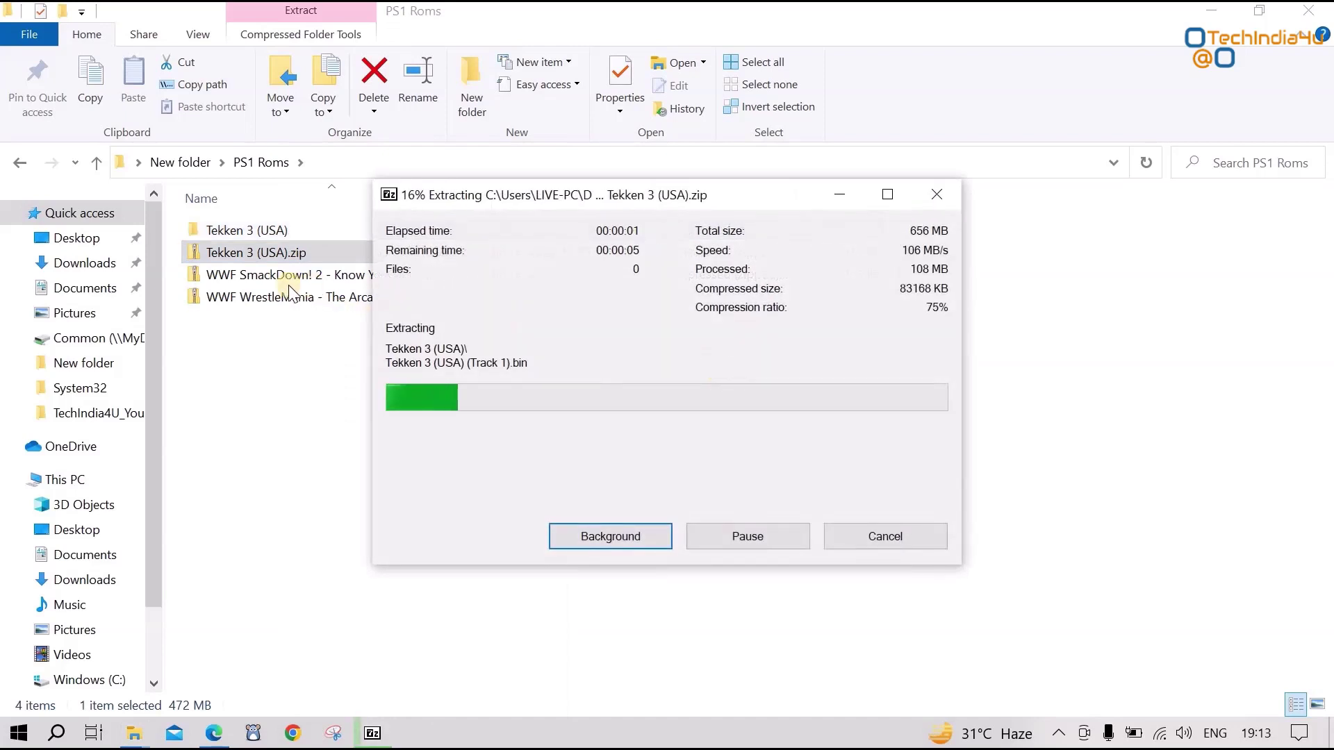
Step: Extract WWF SmackDown! 2 - Know Your Role (USA).zip with 7-Zip into a folder named after the archive
{"action": "left_click", "coordinate": [236, 274]}
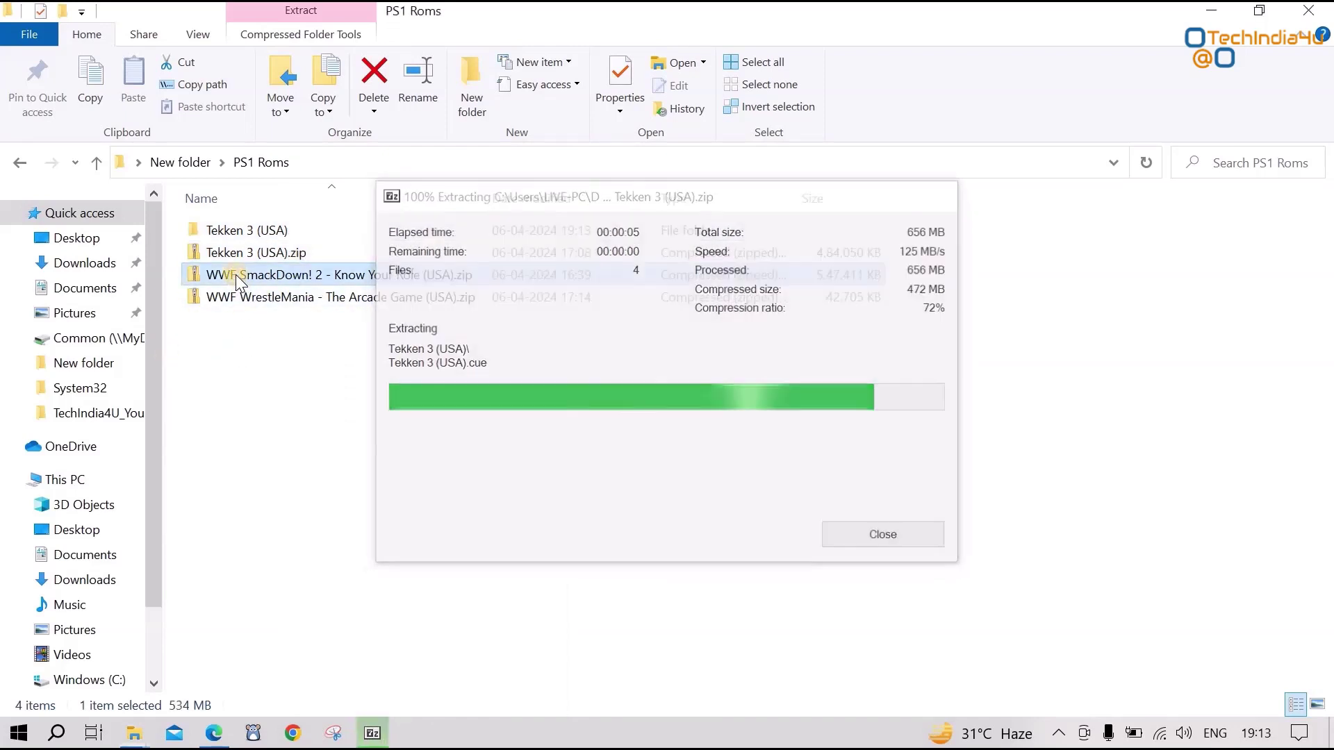
{"action": "right_click", "coordinate": [235, 273]}
{"action": "mouse_move", "coordinate": [306, 276]}
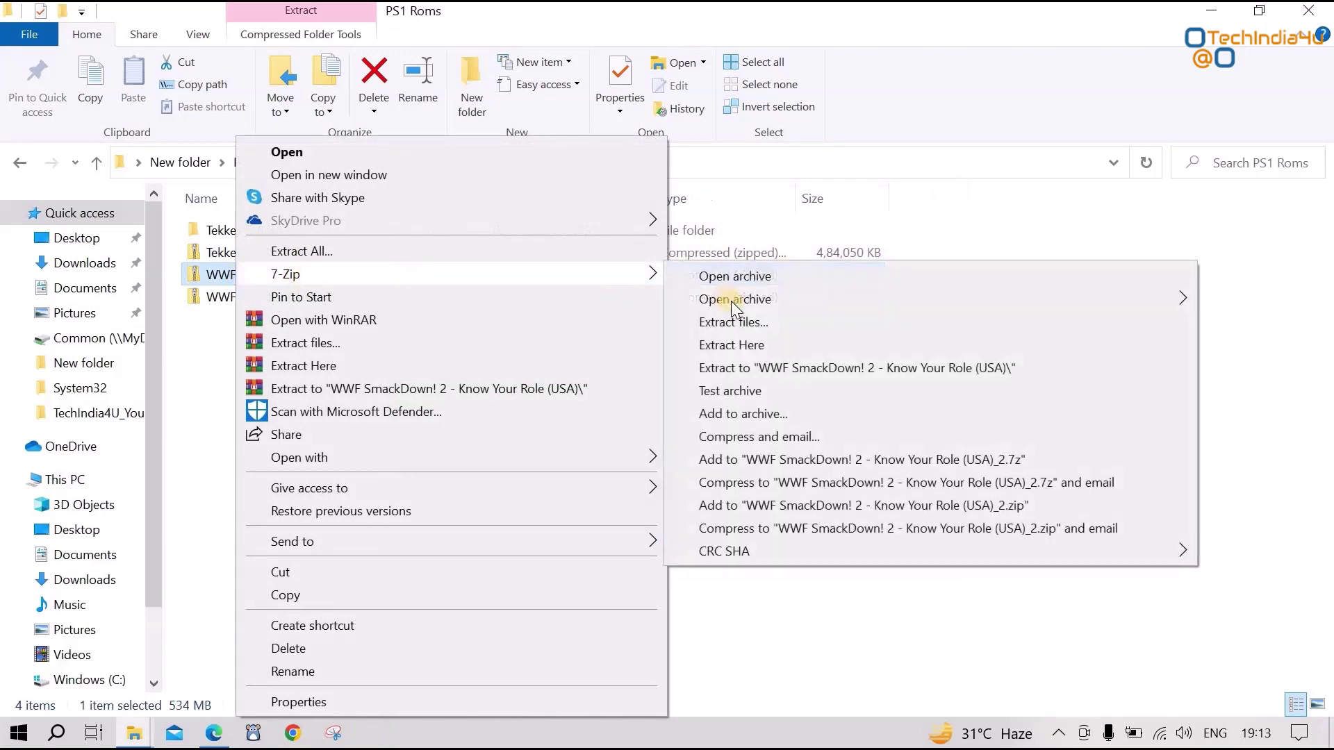
{"action": "left_click", "coordinate": [748, 368]}
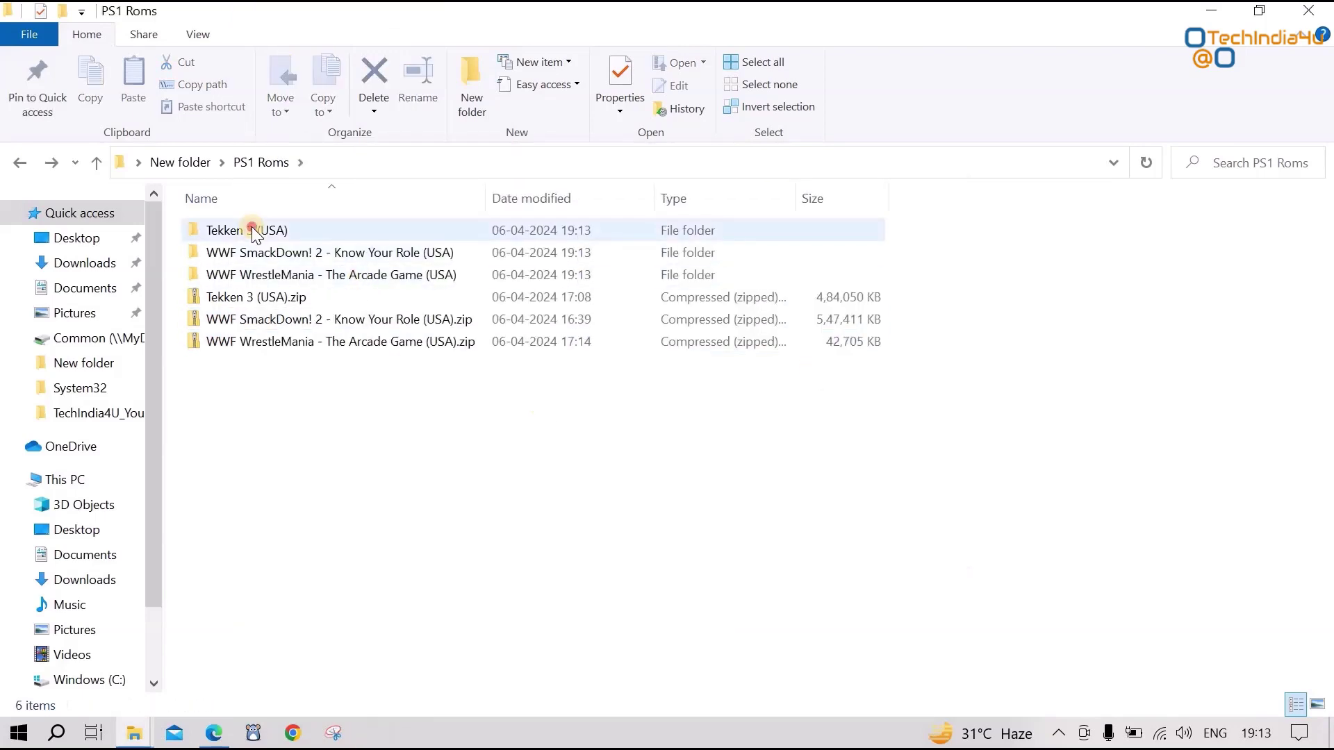
Step: Check the contents of the extracted Tekken 3, WWF SmackDown! 2 and WWF WrestleMania folders, returning to PS1 Roms
{"action": "double_click", "coordinate": [252, 232]}
{"action": "left_click", "coordinate": [25, 162]}
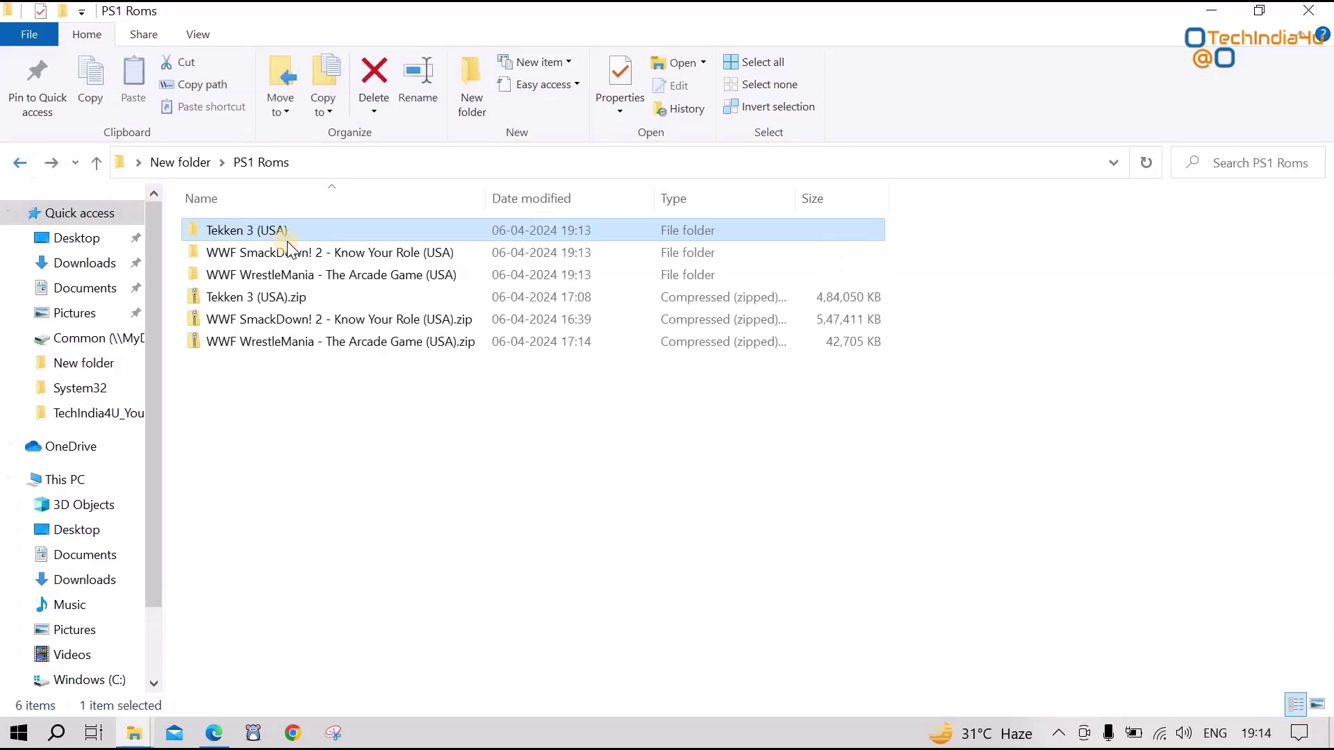
{"action": "double_click", "coordinate": [293, 255]}
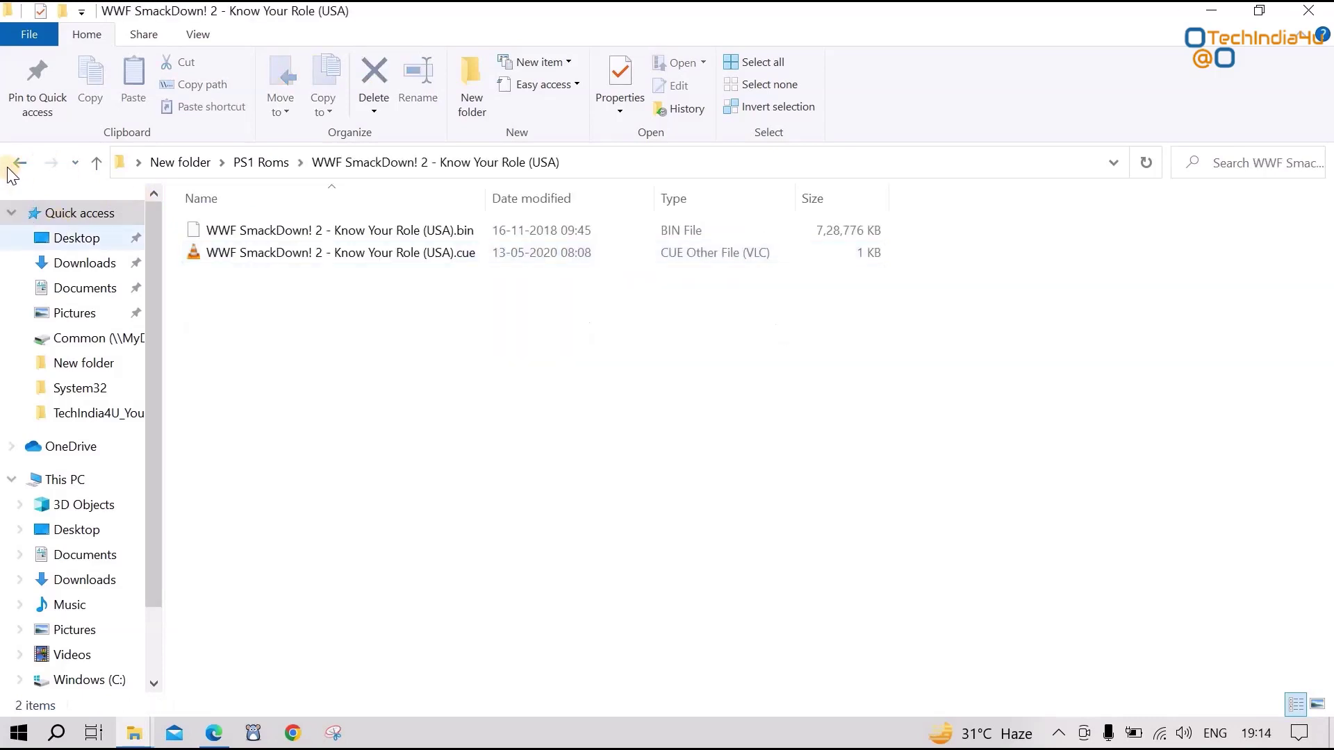
{"action": "left_click", "coordinate": [18, 164]}
{"action": "double_click", "coordinate": [283, 276]}
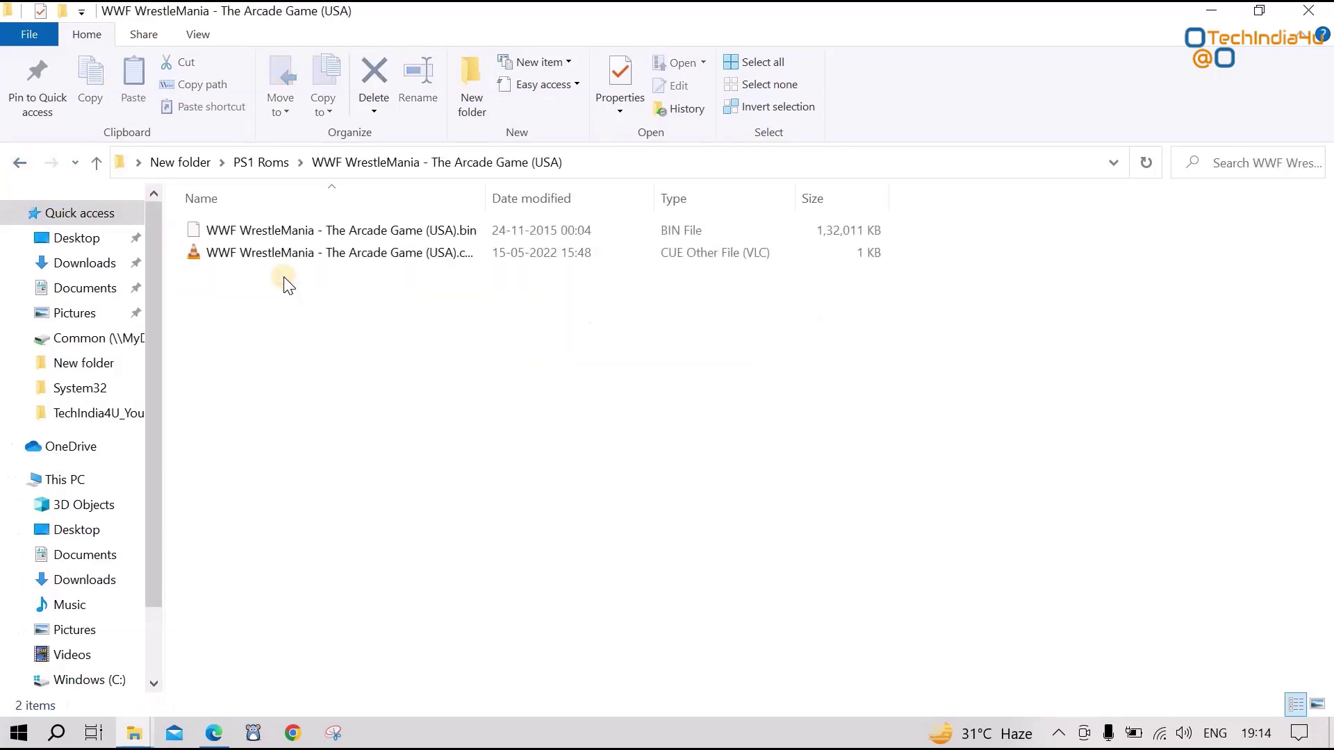
{"action": "left_click", "coordinate": [19, 164]}
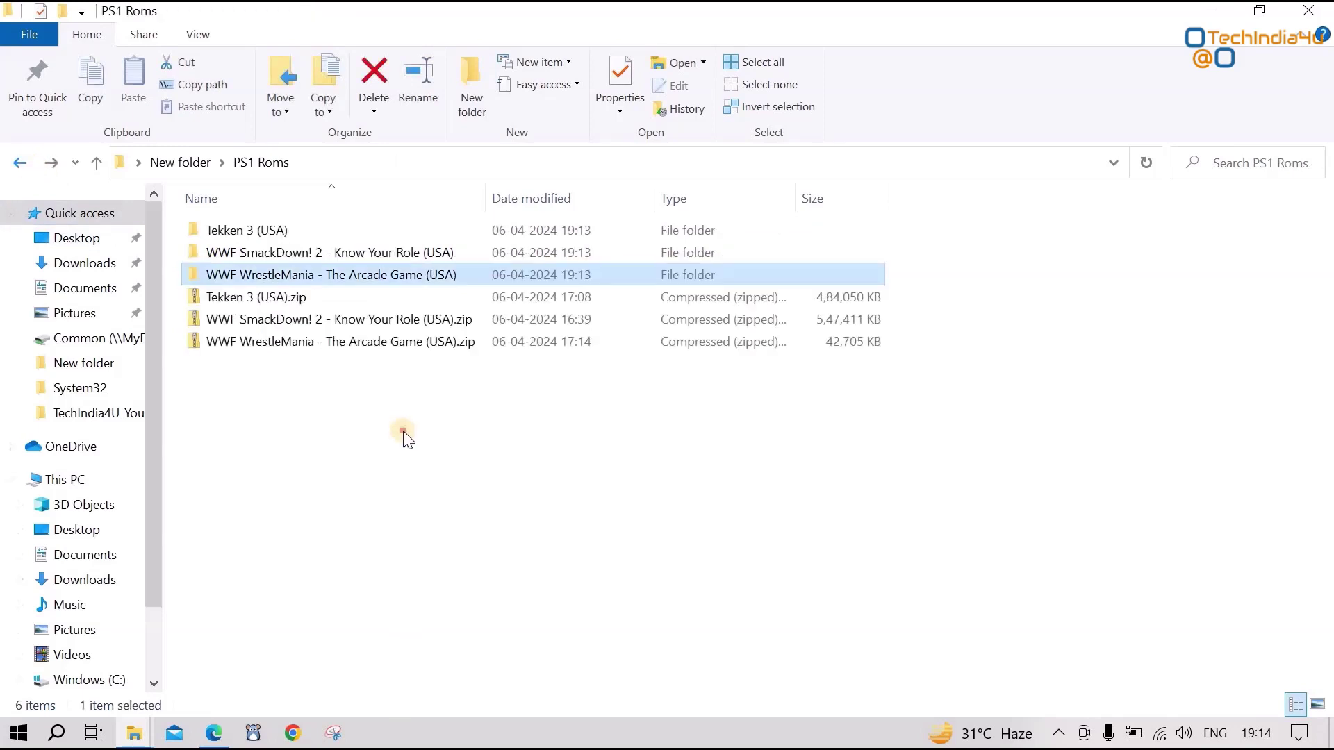
{"action": "left_click", "coordinate": [404, 433]}
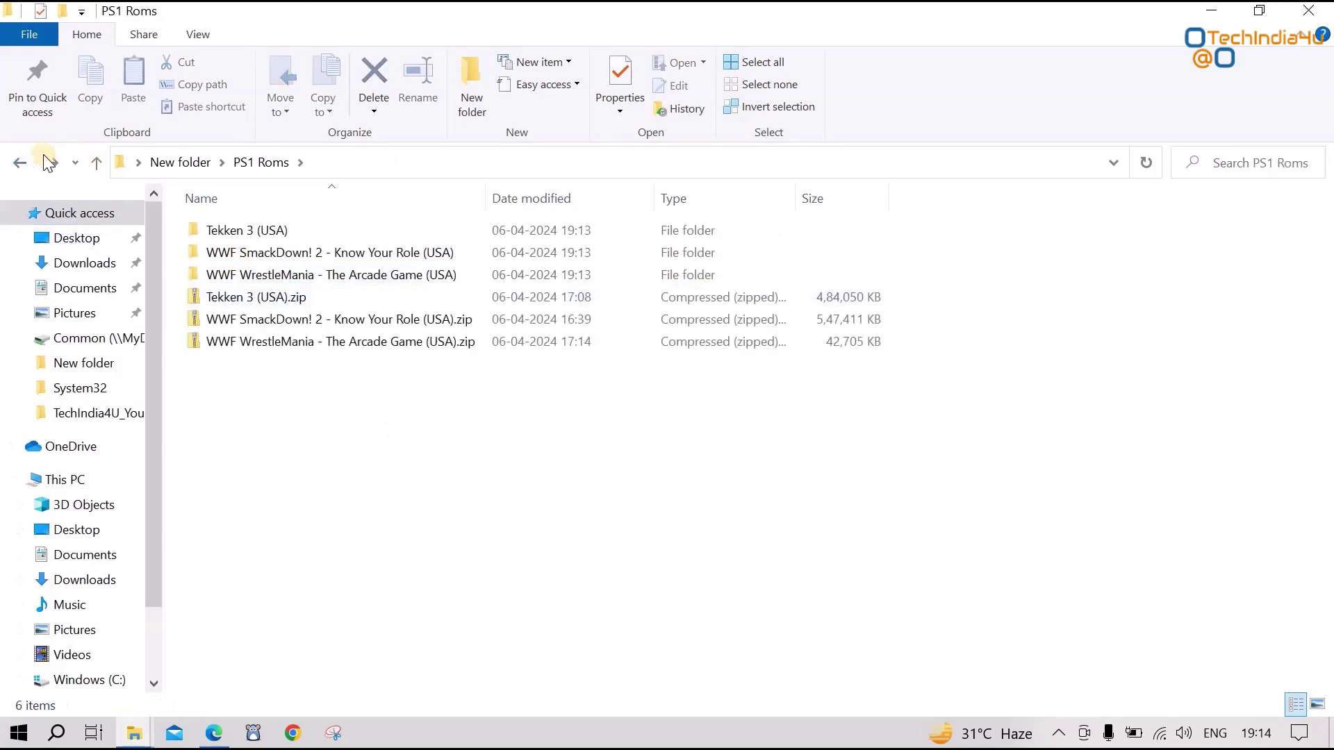
Step: Cut the three extracted game folders from PS1 Roms and minimize the window to show the desktop
{"action": "left_click", "coordinate": [269, 275]}
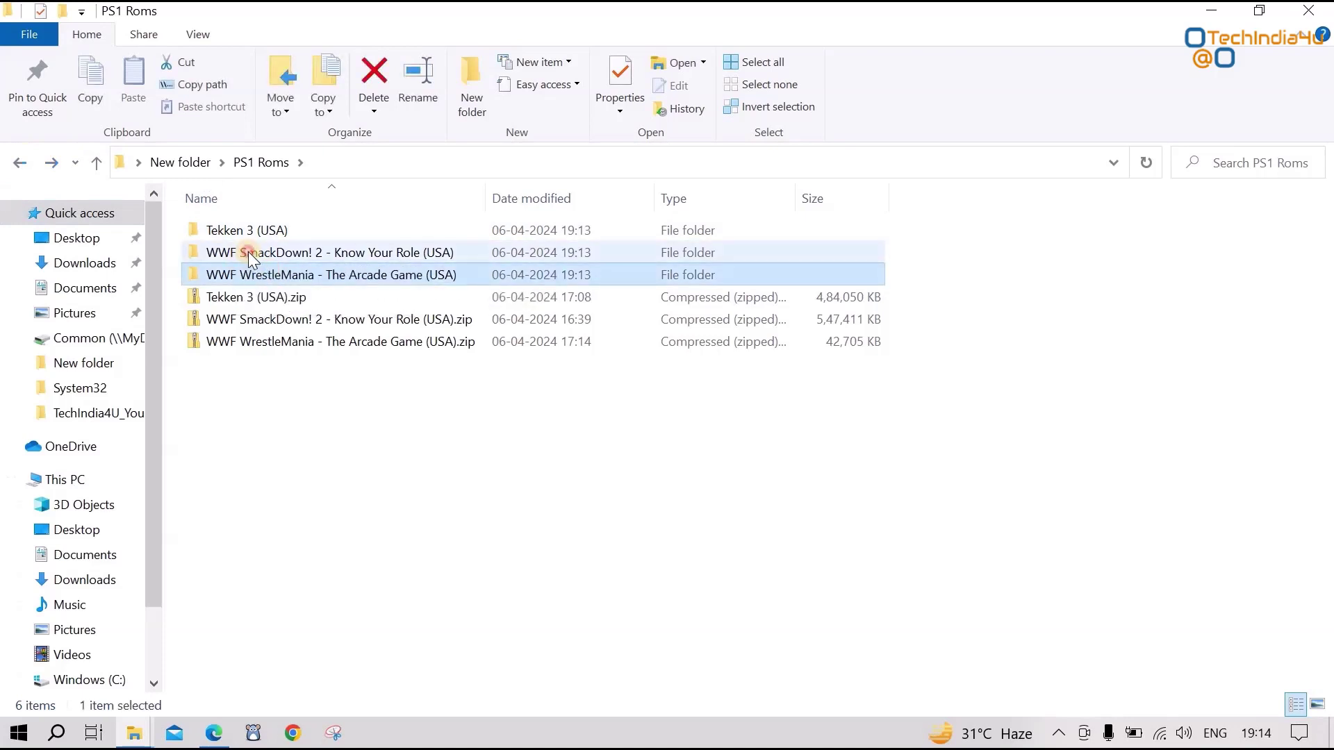
{"action": "left_click", "coordinate": [245, 252], "text": "ctrl"}
{"action": "left_click", "coordinate": [235, 231], "text": "ctrl"}
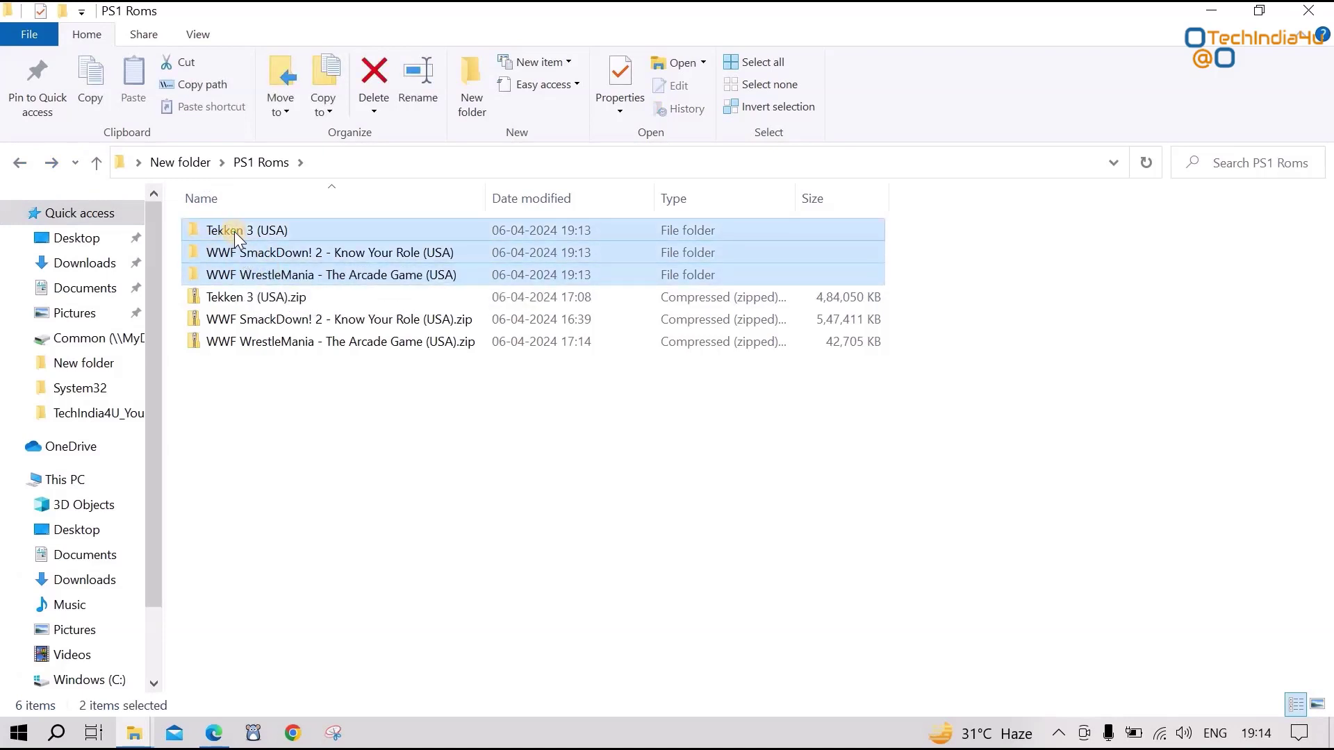
{"action": "right_click", "coordinate": [235, 231]}
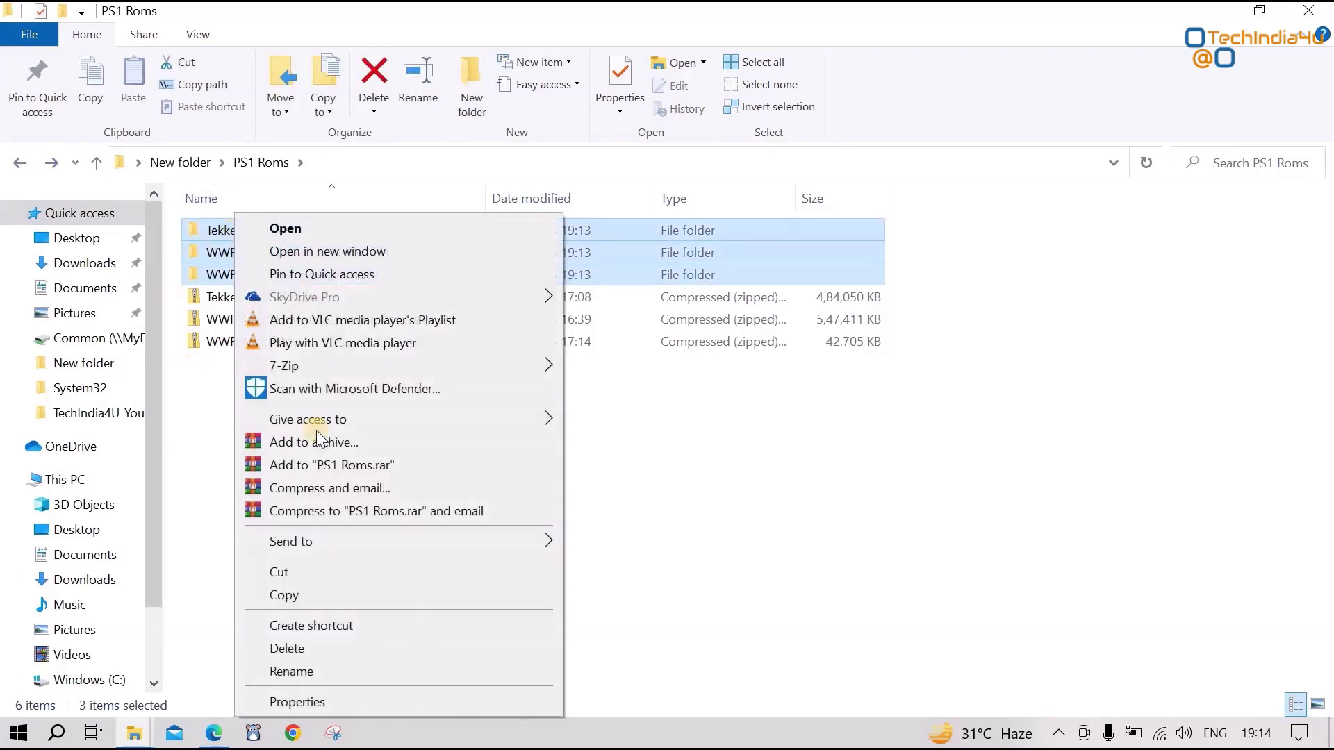
{"action": "left_click", "coordinate": [306, 568]}
{"action": "left_click", "coordinate": [1208, 14]}
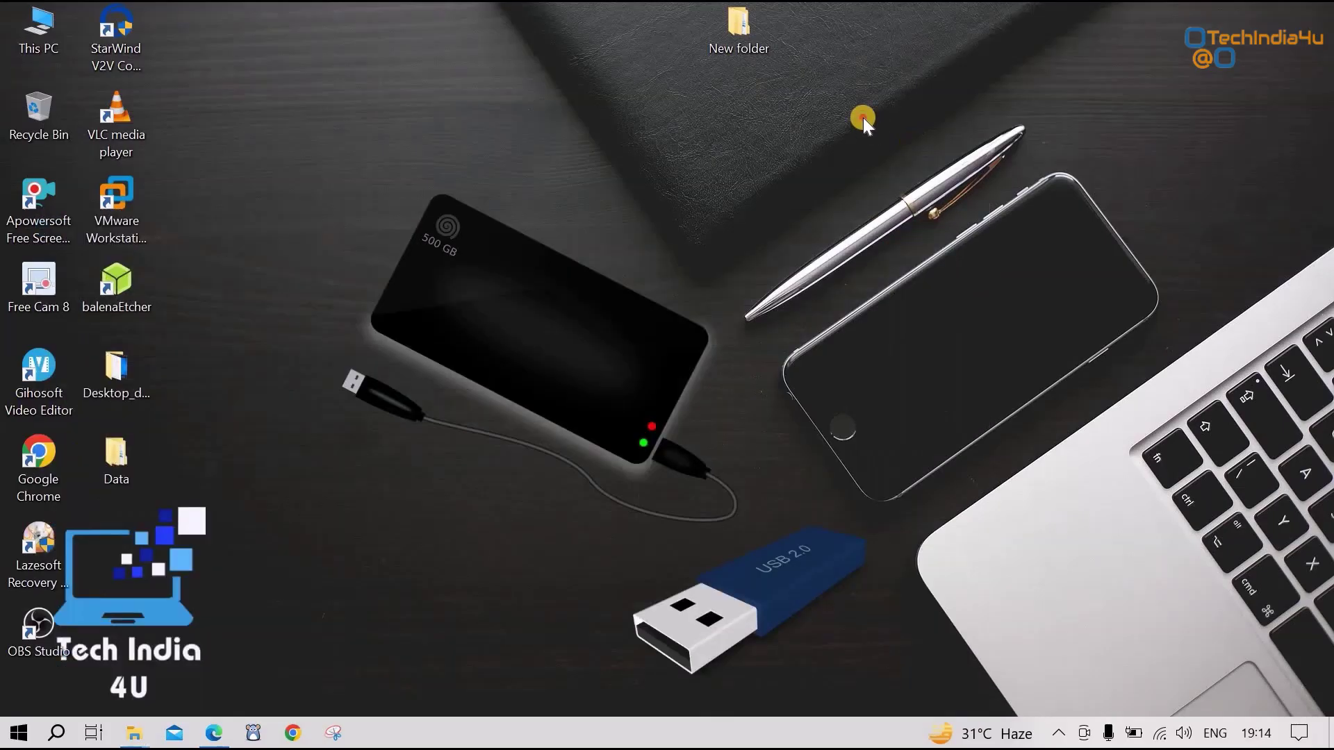
Step: Create a new folder on the desktop named PS1_GAMES
{"action": "right_click", "coordinate": [863, 118]}
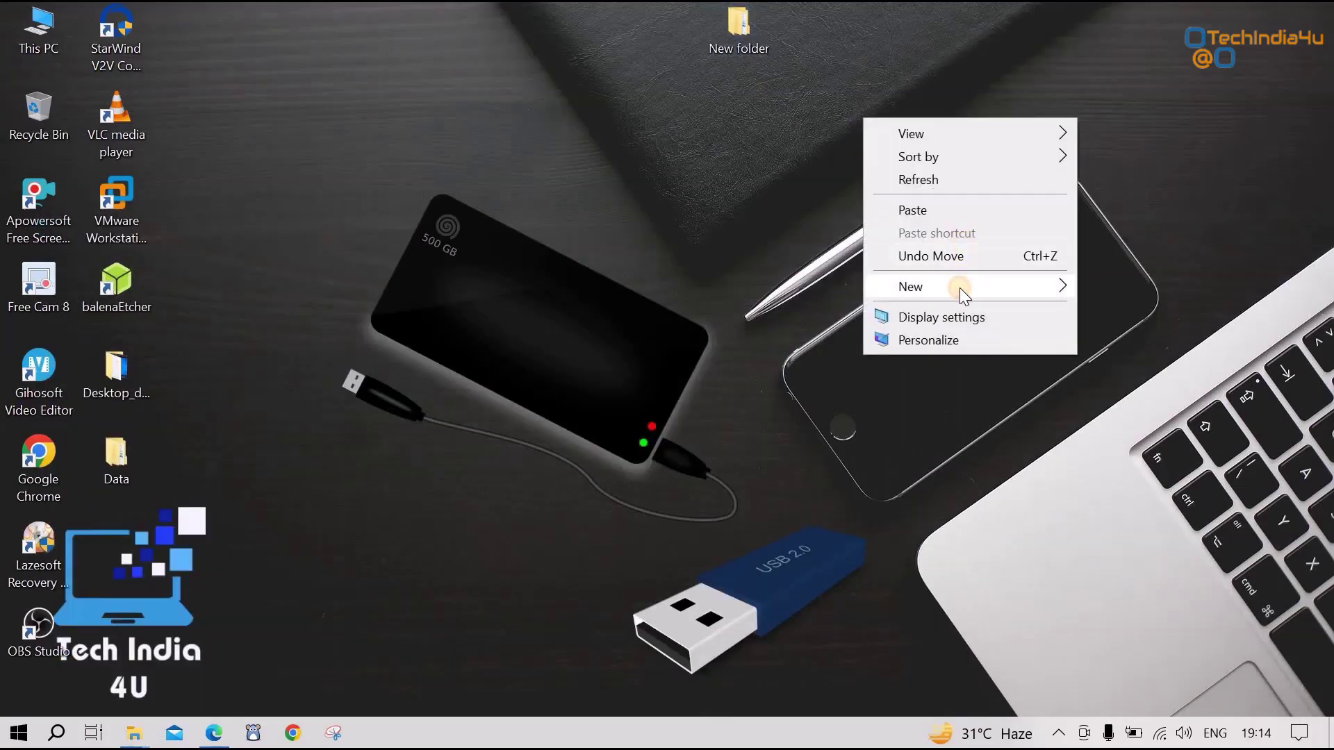
{"action": "mouse_move", "coordinate": [960, 287]}
{"action": "left_click", "coordinate": [781, 287]}
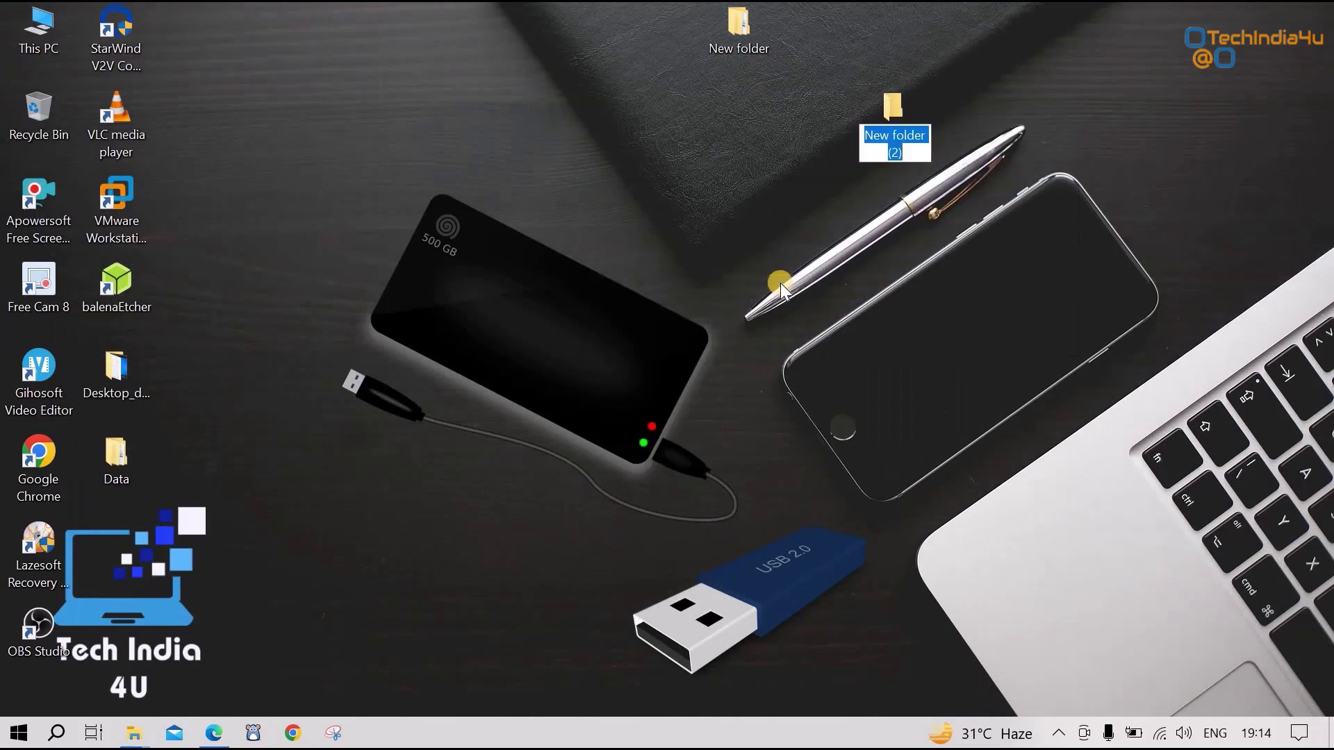
{"action": "type", "text": "PS"}
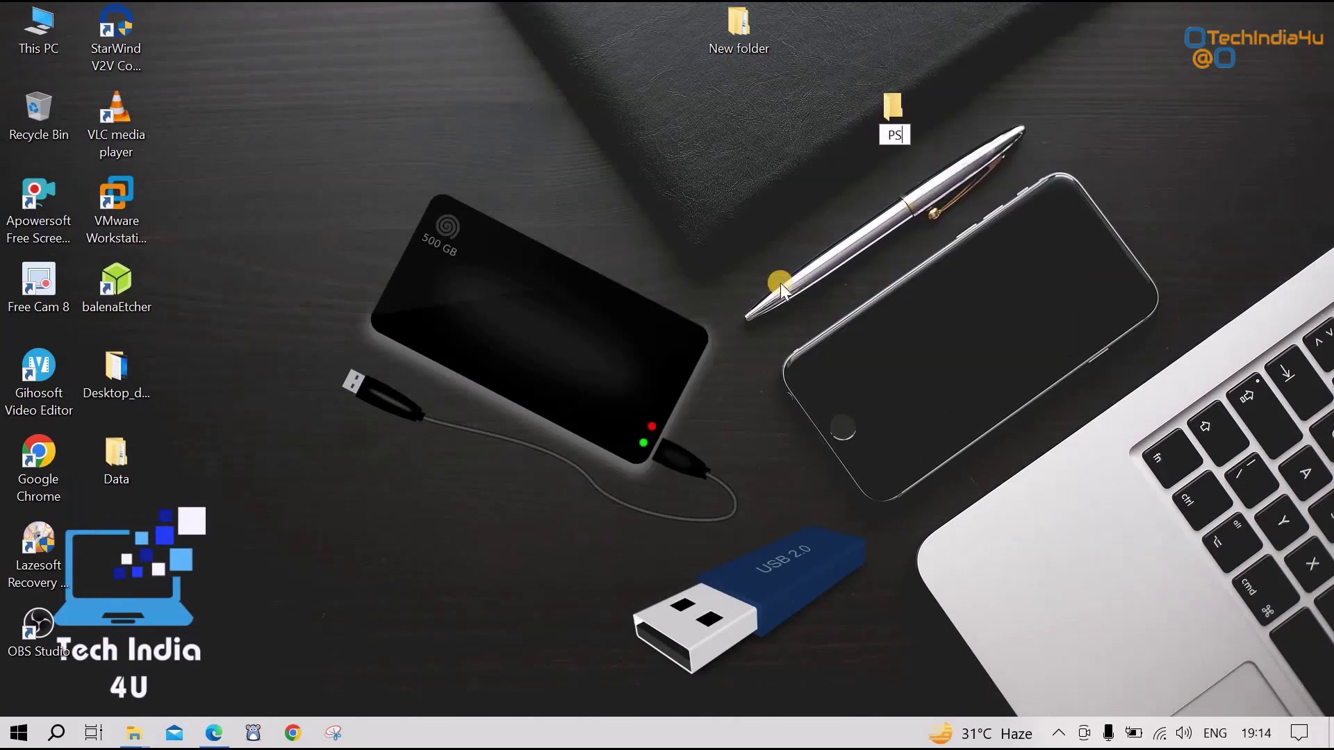
{"action": "type", "text": "1_GAMES"}
{"action": "key", "text": "Return"}
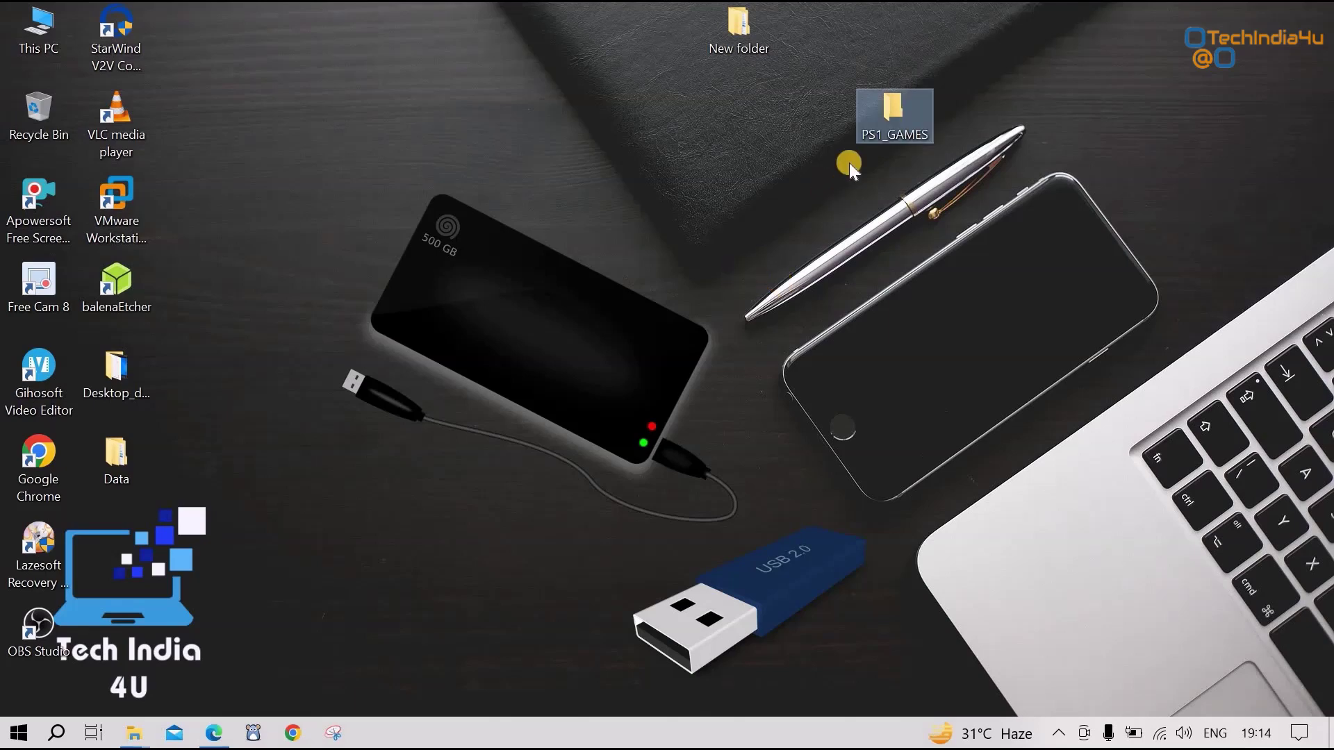
Step: Paste the three cut game folders into PS1_GAMES, check its contents once more and close it
{"action": "double_click", "coordinate": [895, 117]}
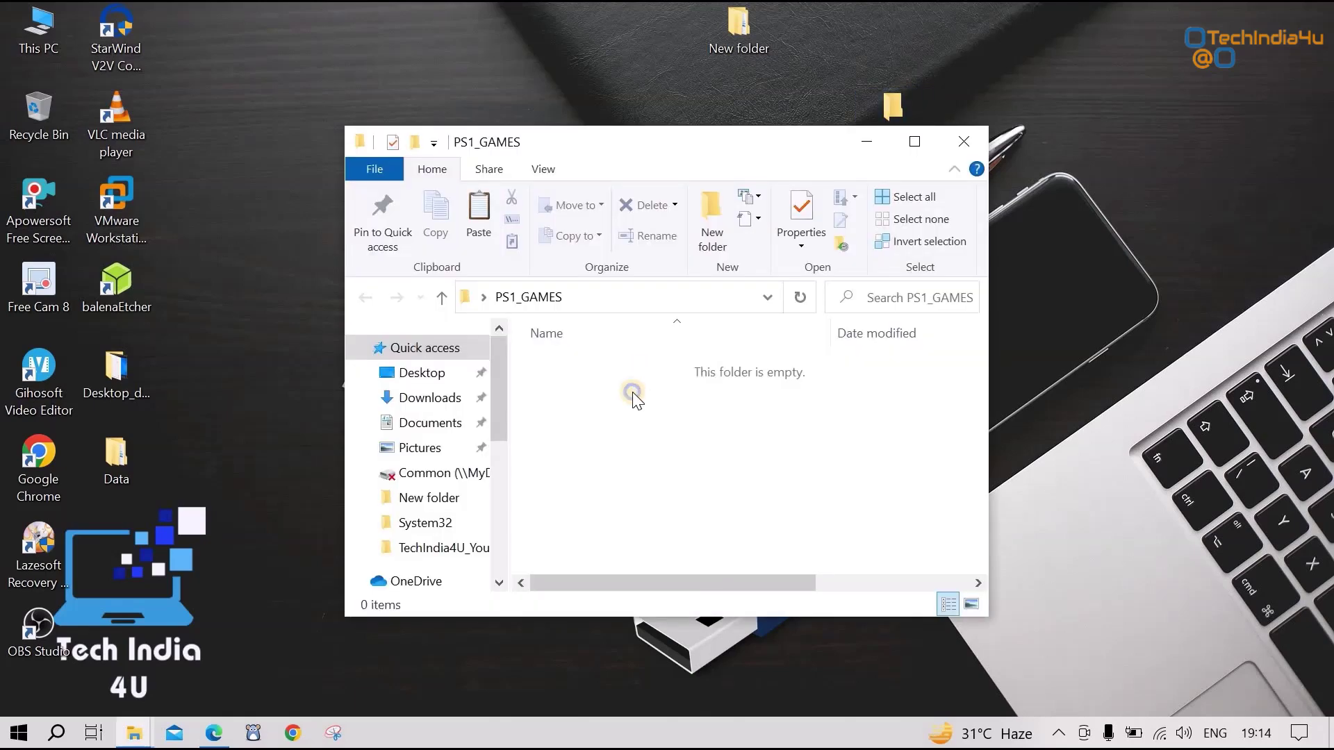
{"action": "right_click", "coordinate": [632, 391]}
{"action": "left_click", "coordinate": [681, 538]}
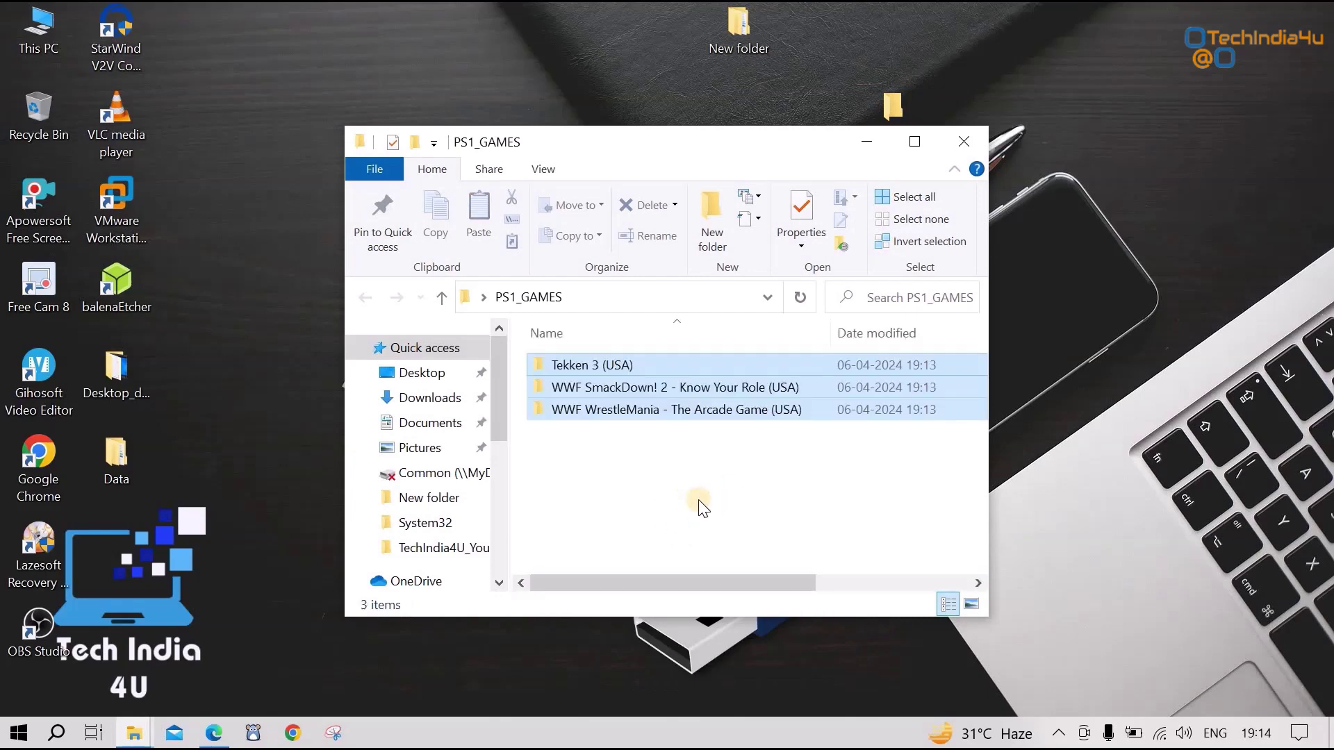
{"action": "left_click", "coordinate": [910, 212]}
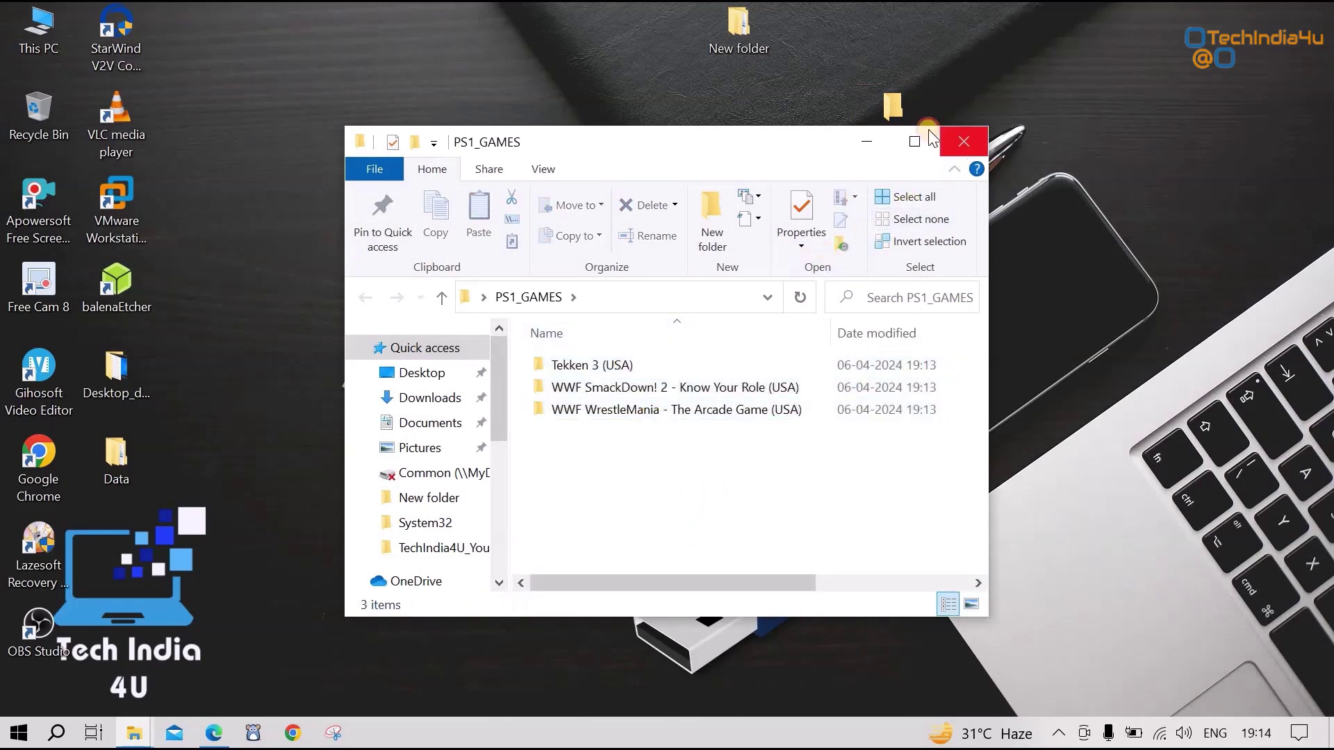
{"action": "left_click", "coordinate": [964, 141]}
{"action": "double_click", "coordinate": [892, 132]}
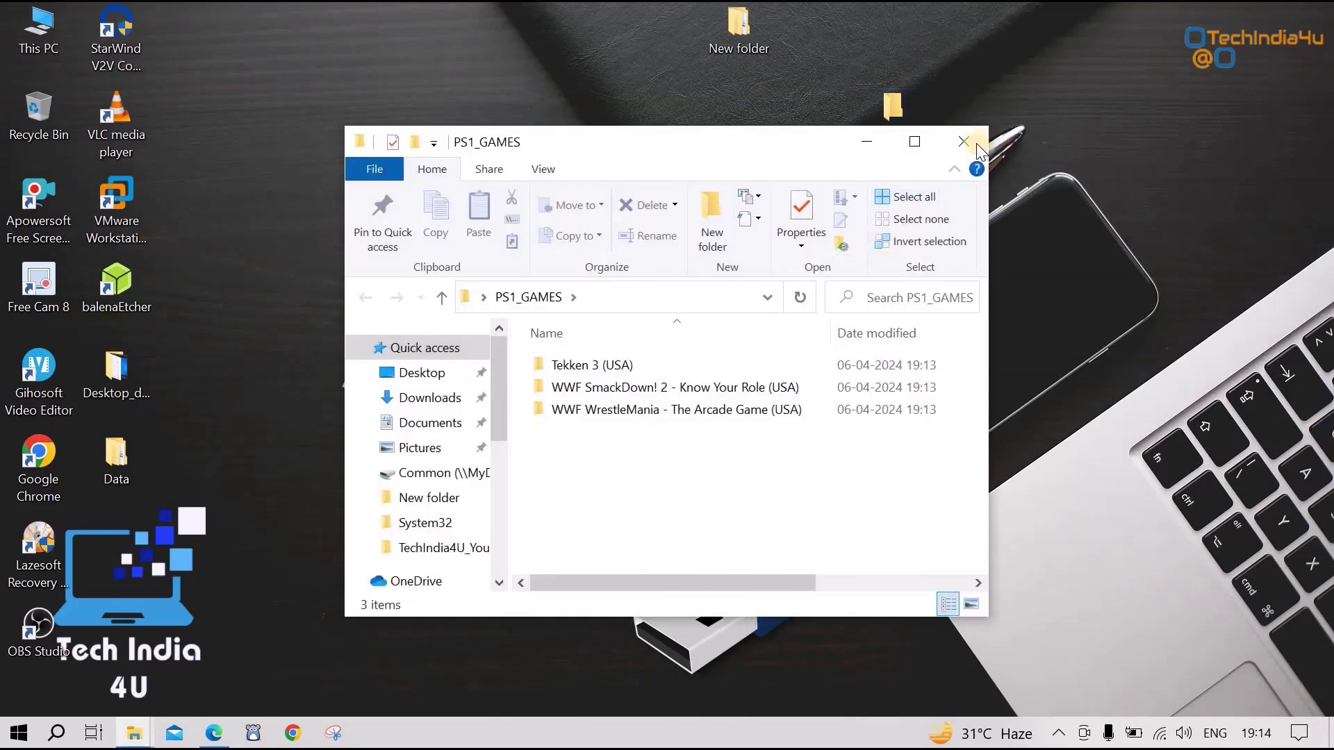
{"action": "left_click", "coordinate": [968, 139]}
Step: Move the extracted duckstation-windows-x64-release folder from New folder to the desktop and place it in a free spot
{"action": "double_click", "coordinate": [740, 35]}
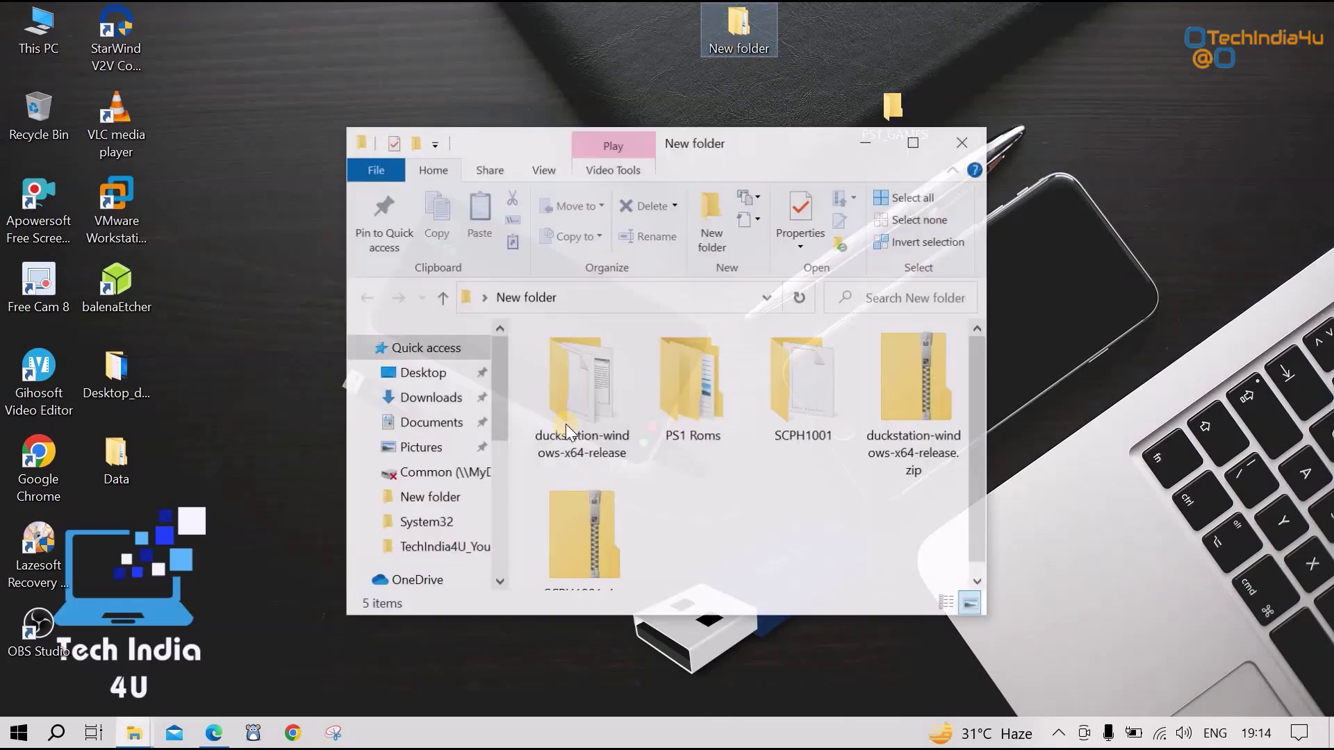
{"action": "left_click", "coordinate": [584, 417]}
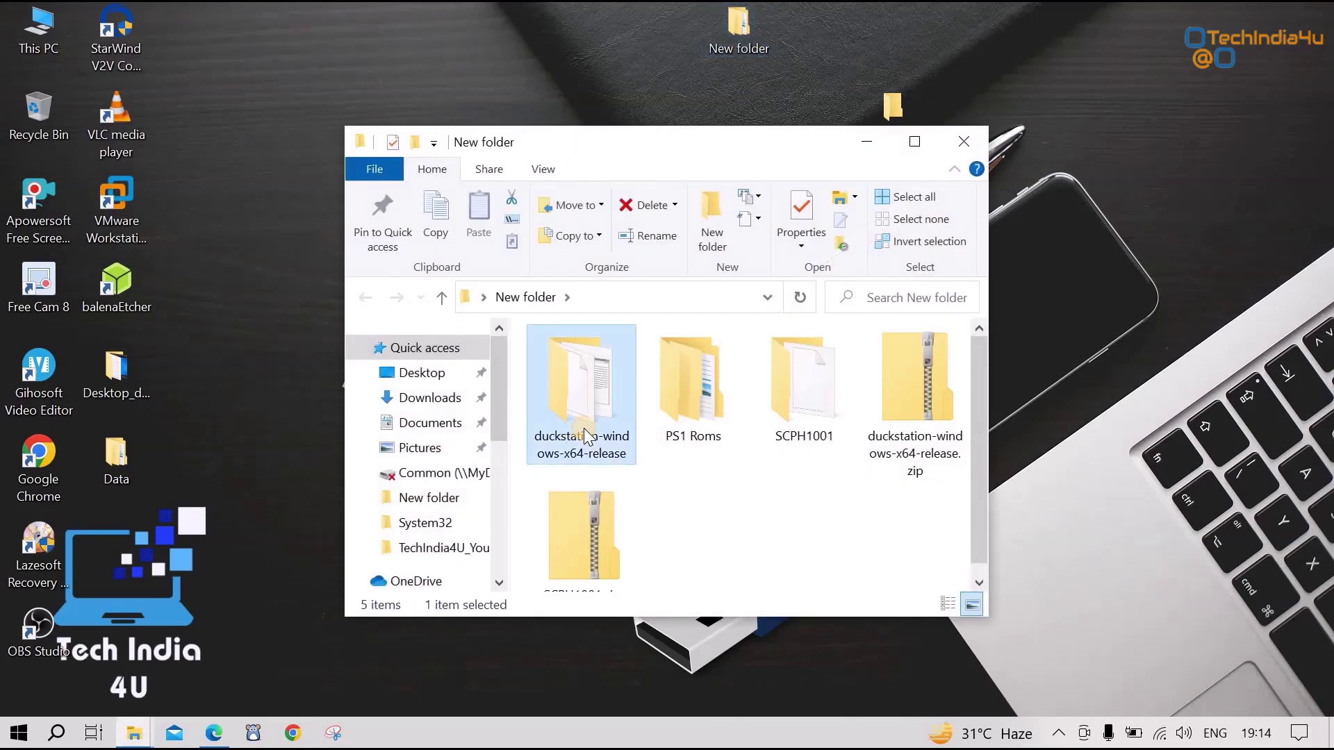
{"action": "right_click", "coordinate": [584, 435]}
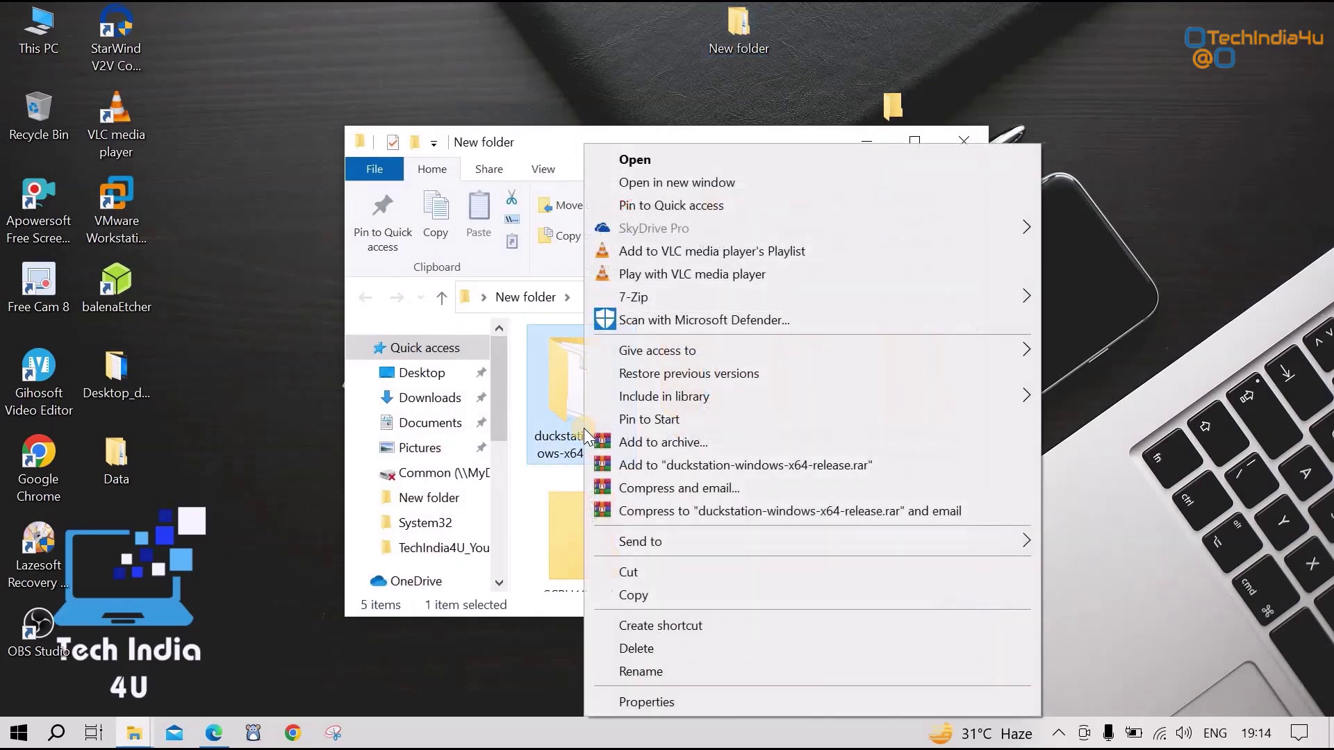
{"action": "left_click", "coordinate": [622, 572]}
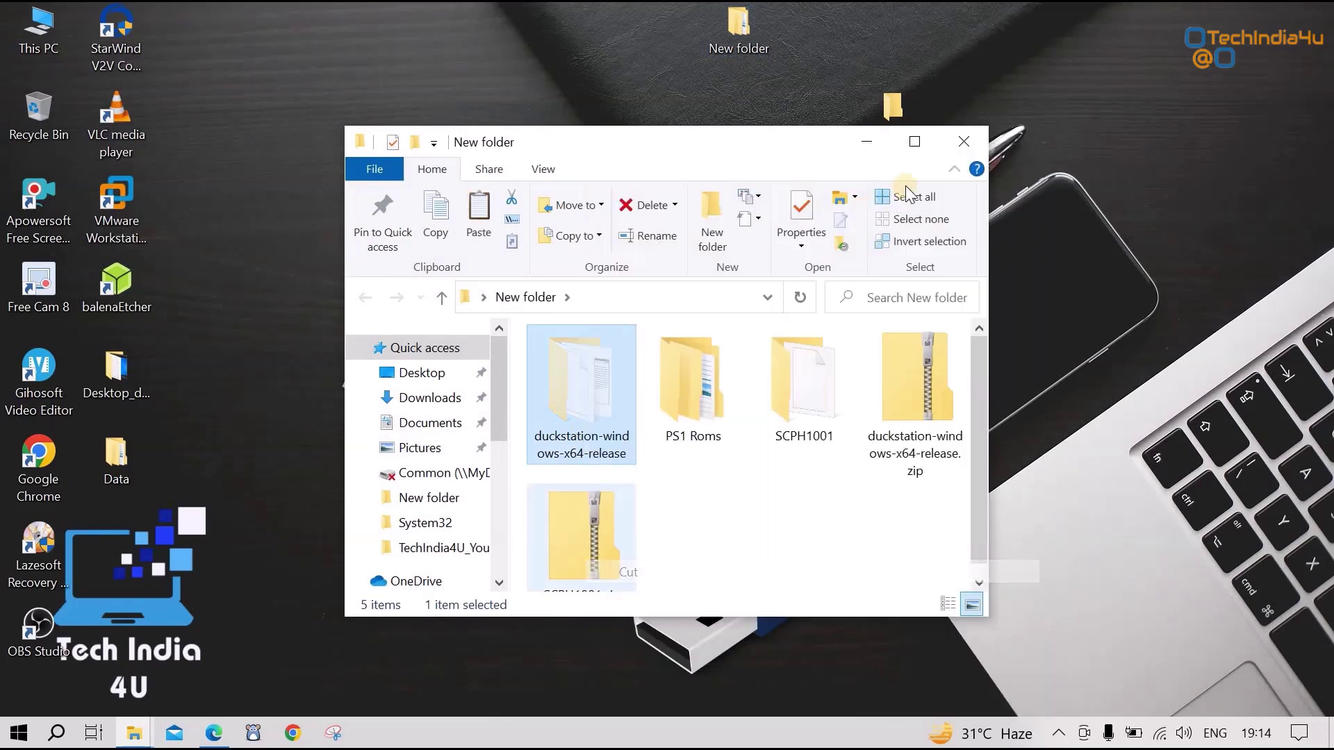
{"action": "left_click", "coordinate": [961, 143]}
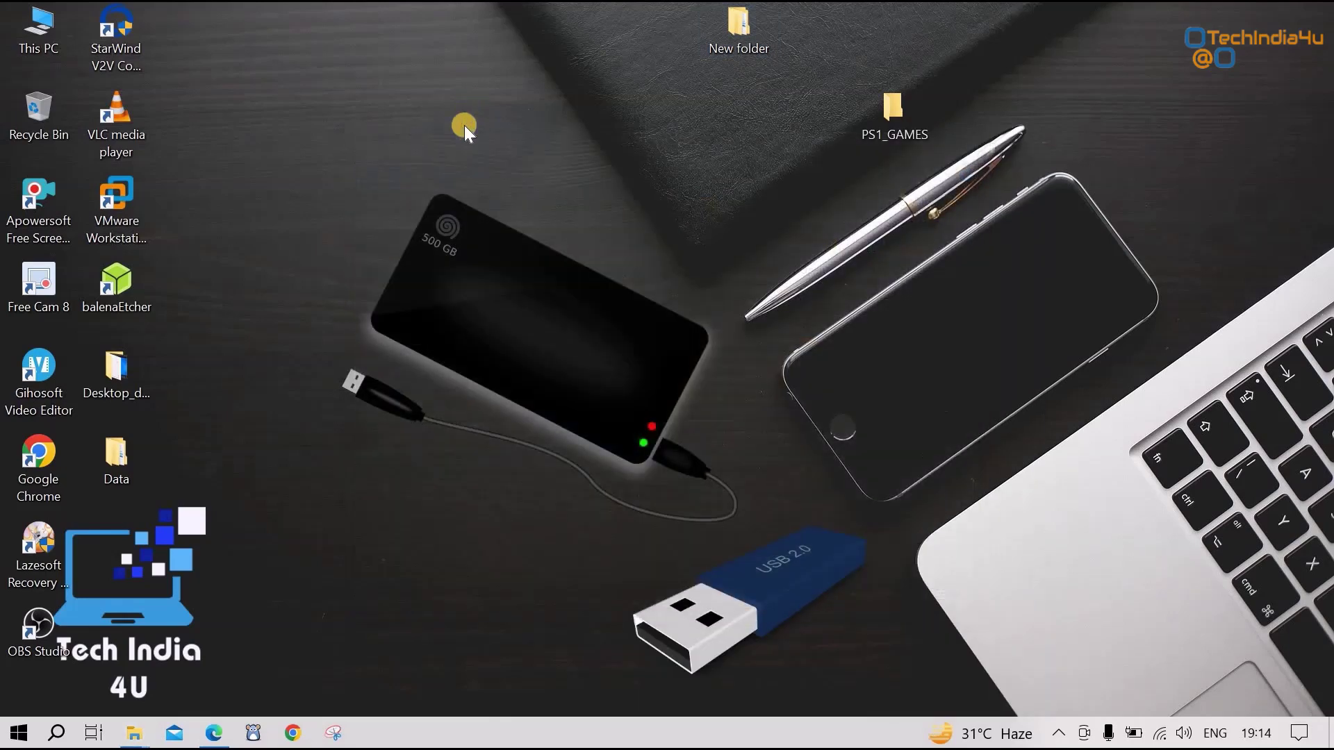
{"action": "right_click", "coordinate": [470, 105]}
{"action": "left_click", "coordinate": [507, 202]}
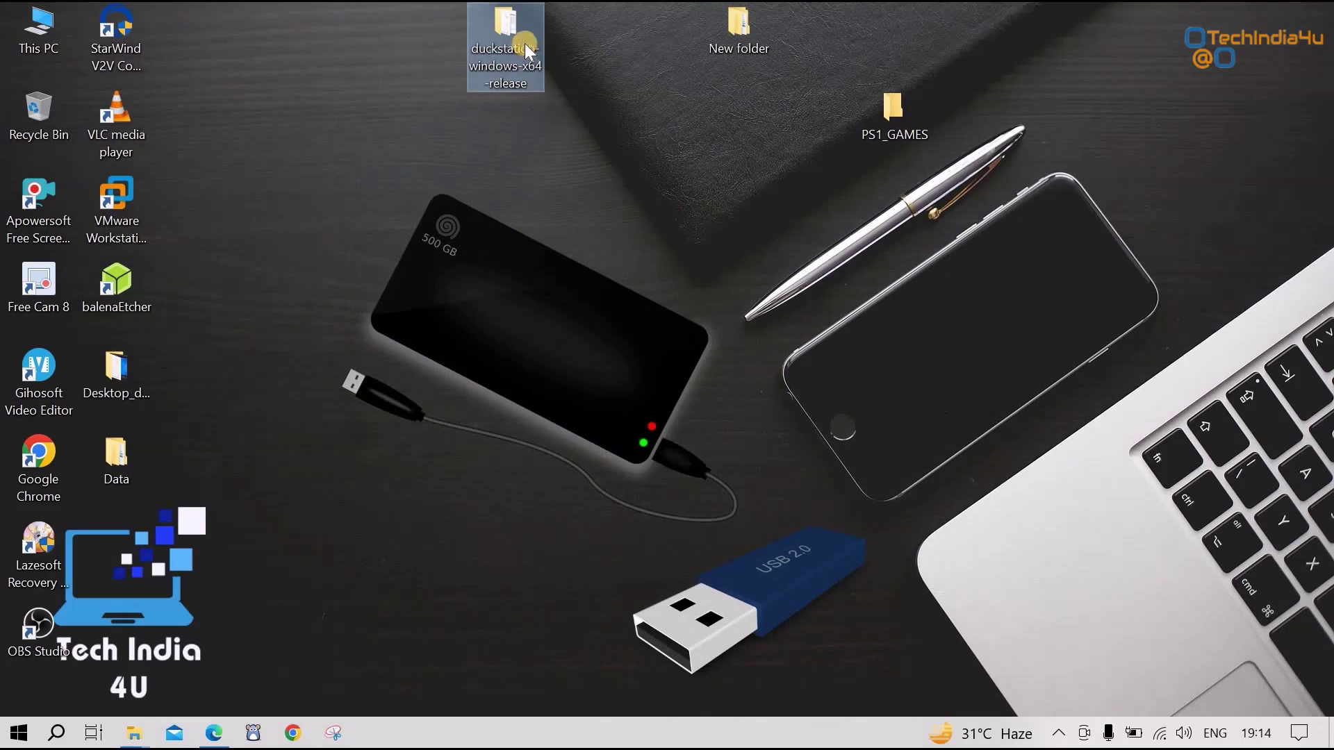
{"action": "left_click_drag", "start_coordinate": [528, 50], "coordinate": [479, 153]}
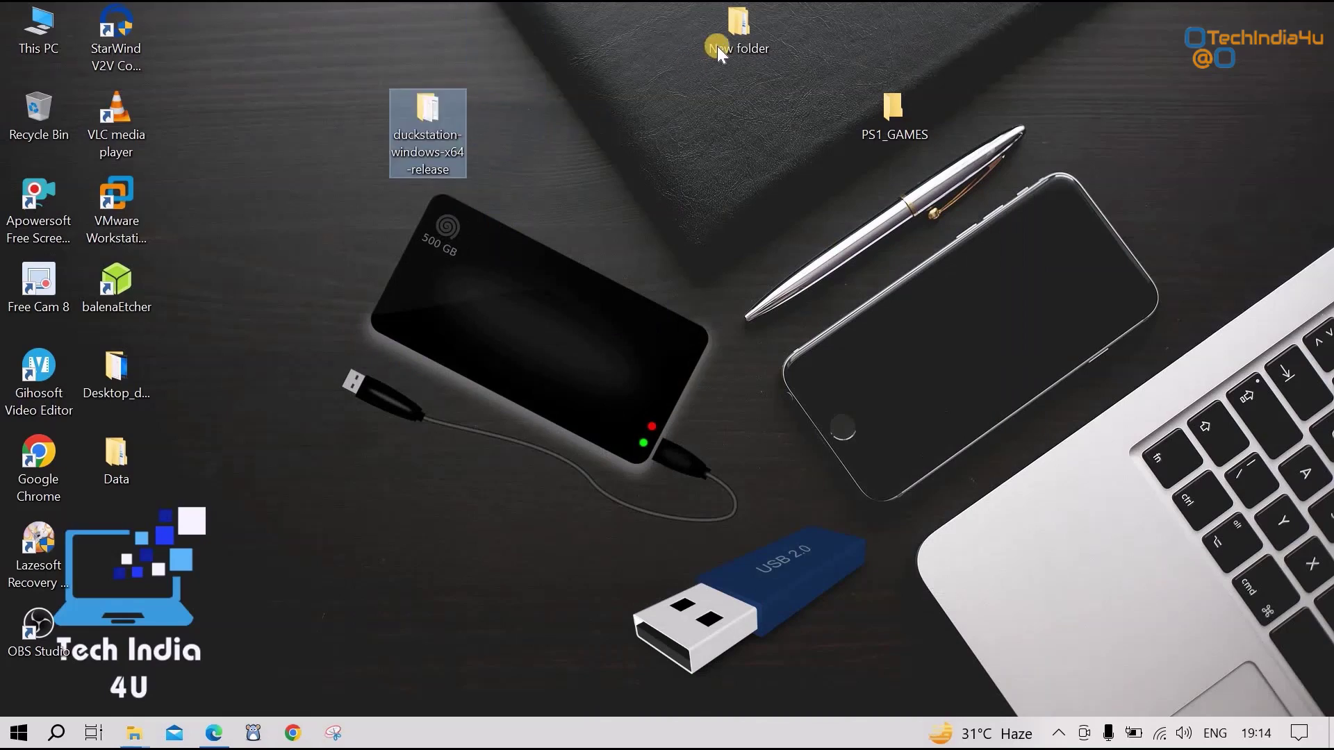
Step: Look for the extracted SCPH1001 BIOS folder in New folder, then close the window
{"action": "double_click", "coordinate": [717, 46]}
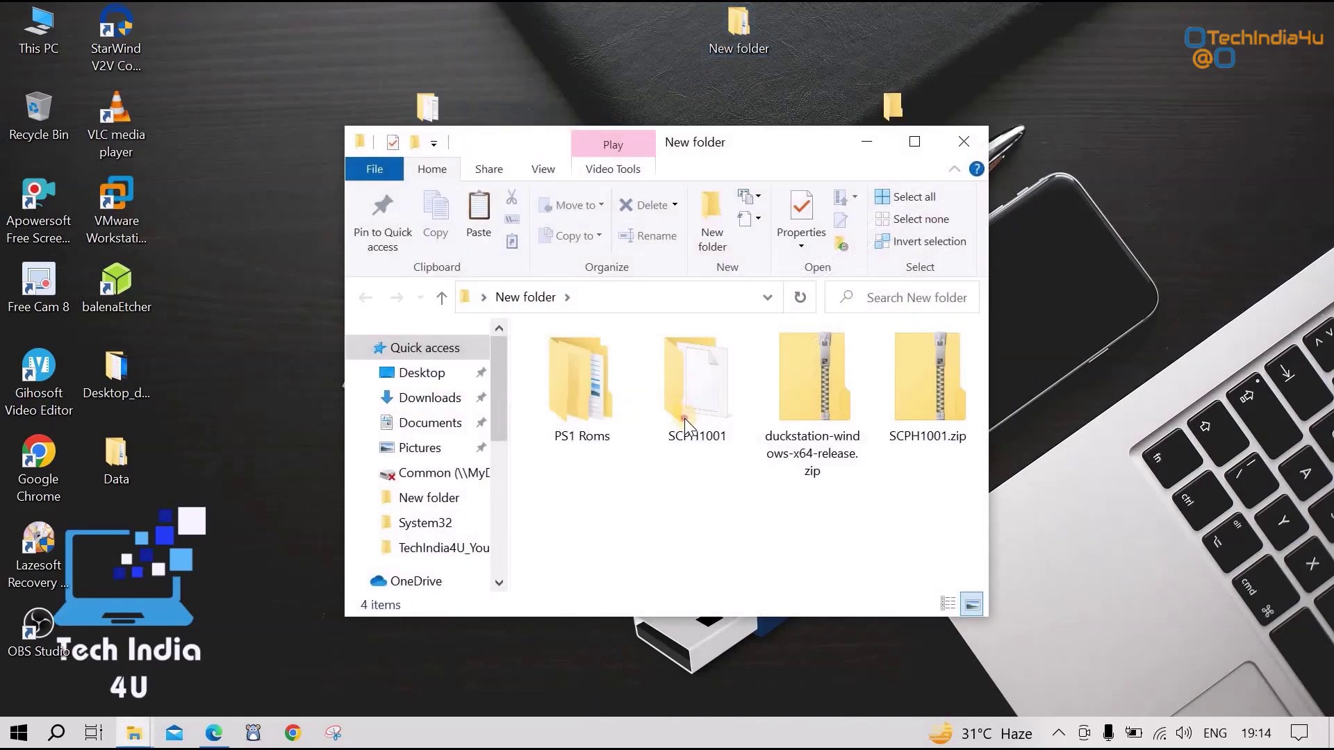
{"action": "left_click", "coordinate": [685, 418]}
{"action": "left_click", "coordinate": [964, 141]}
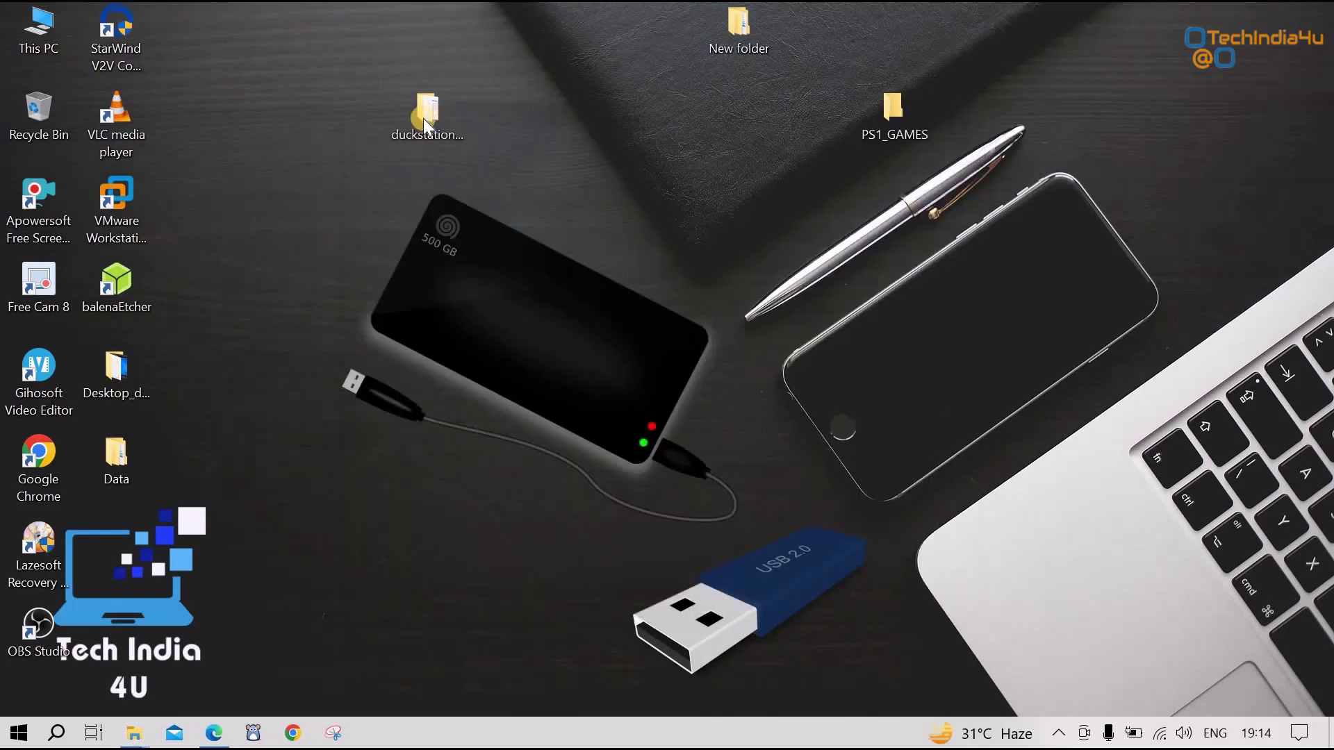
Step: Open the duckstation-windows-x64-release folder from the desktop, maximize its window and select duckstation-qt-x64-ReleaseLTCG.exe
{"action": "left_click", "coordinate": [423, 118]}
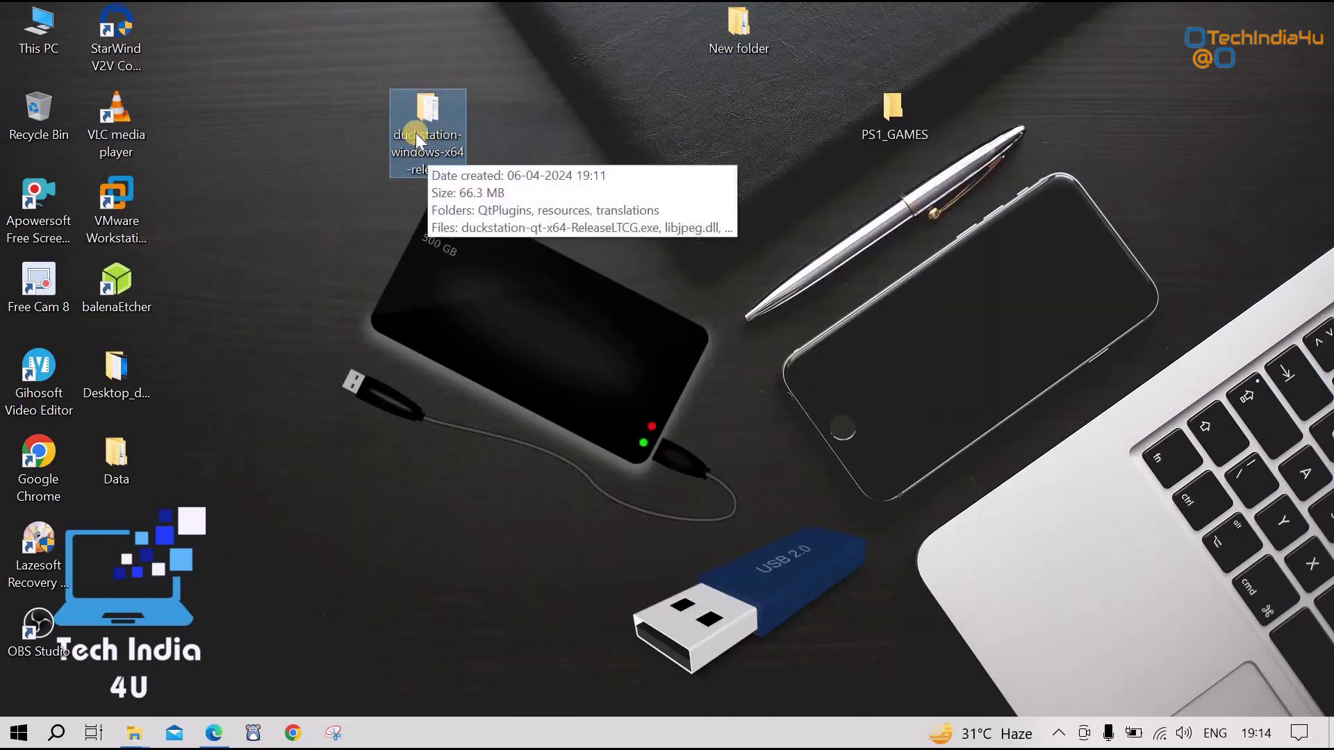
{"action": "double_click", "coordinate": [416, 134]}
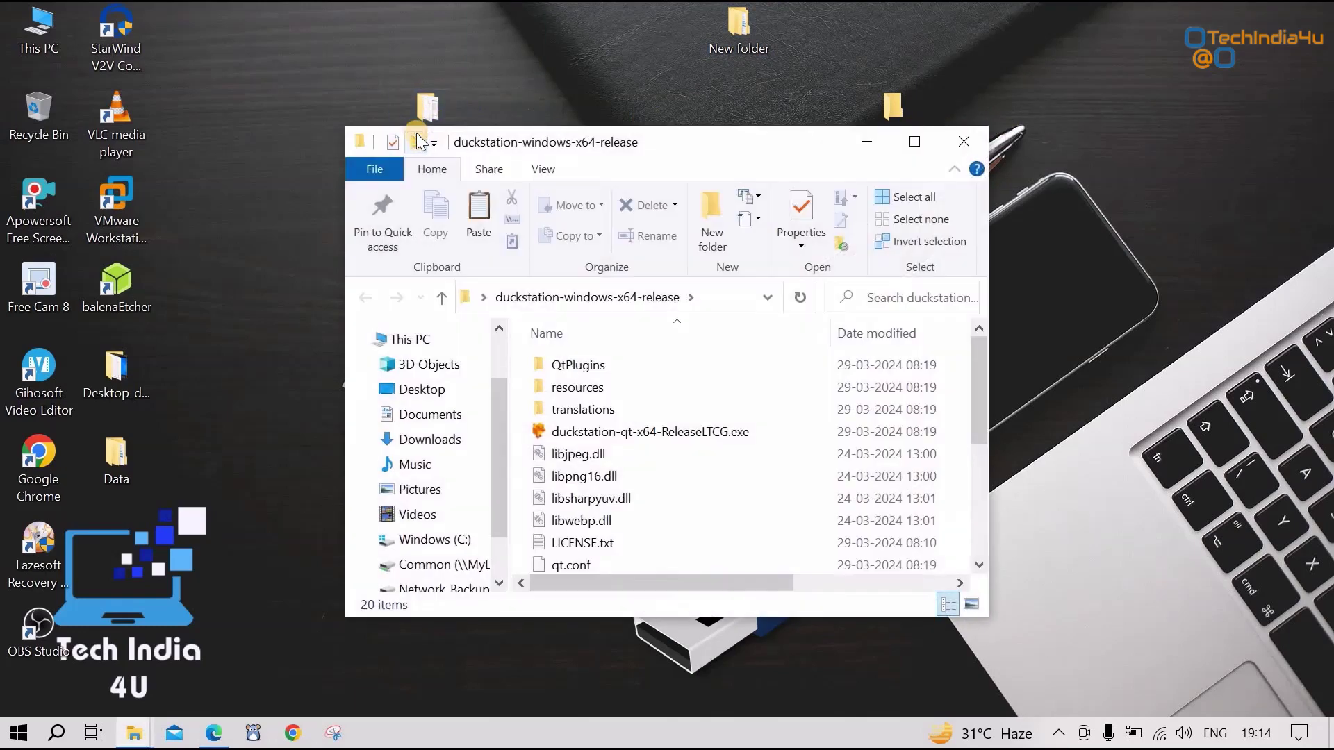
{"action": "left_click", "coordinate": [749, 141]}
{"action": "left_click", "coordinate": [761, 136]}
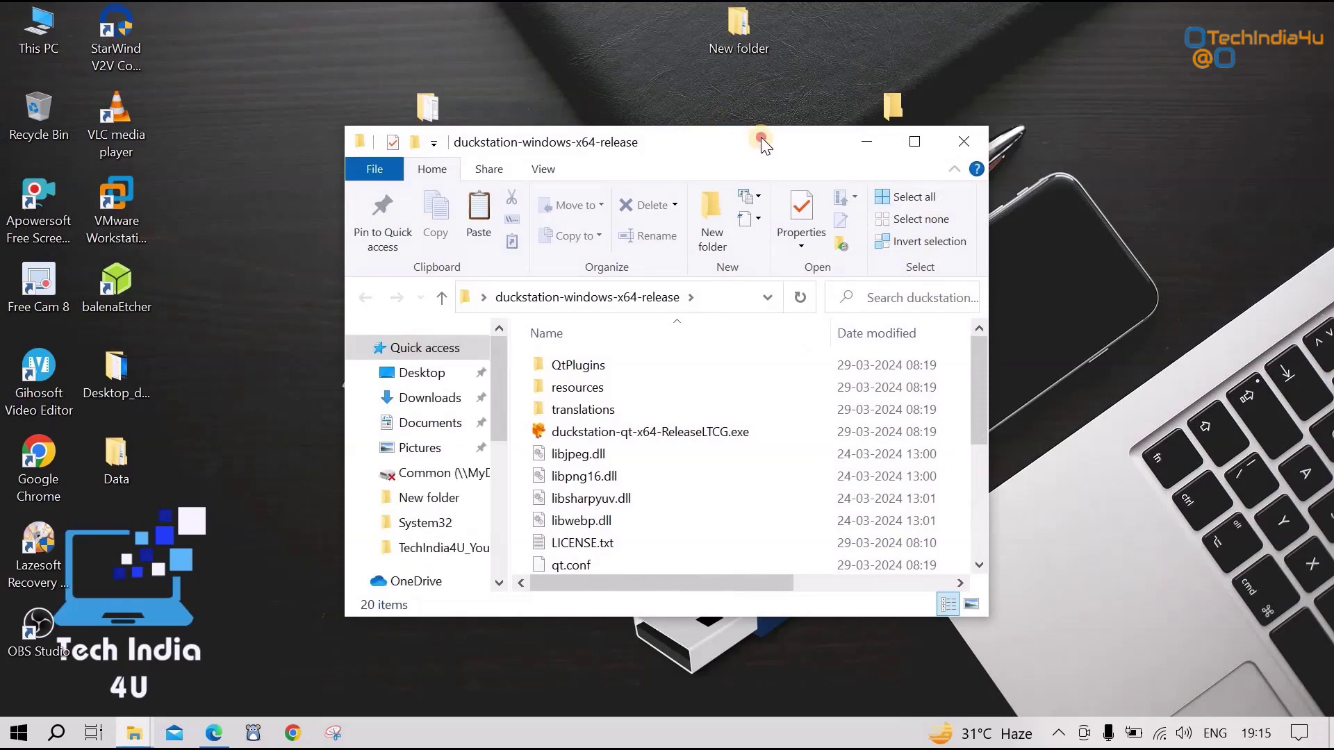
{"action": "double_click", "coordinate": [754, 136]}
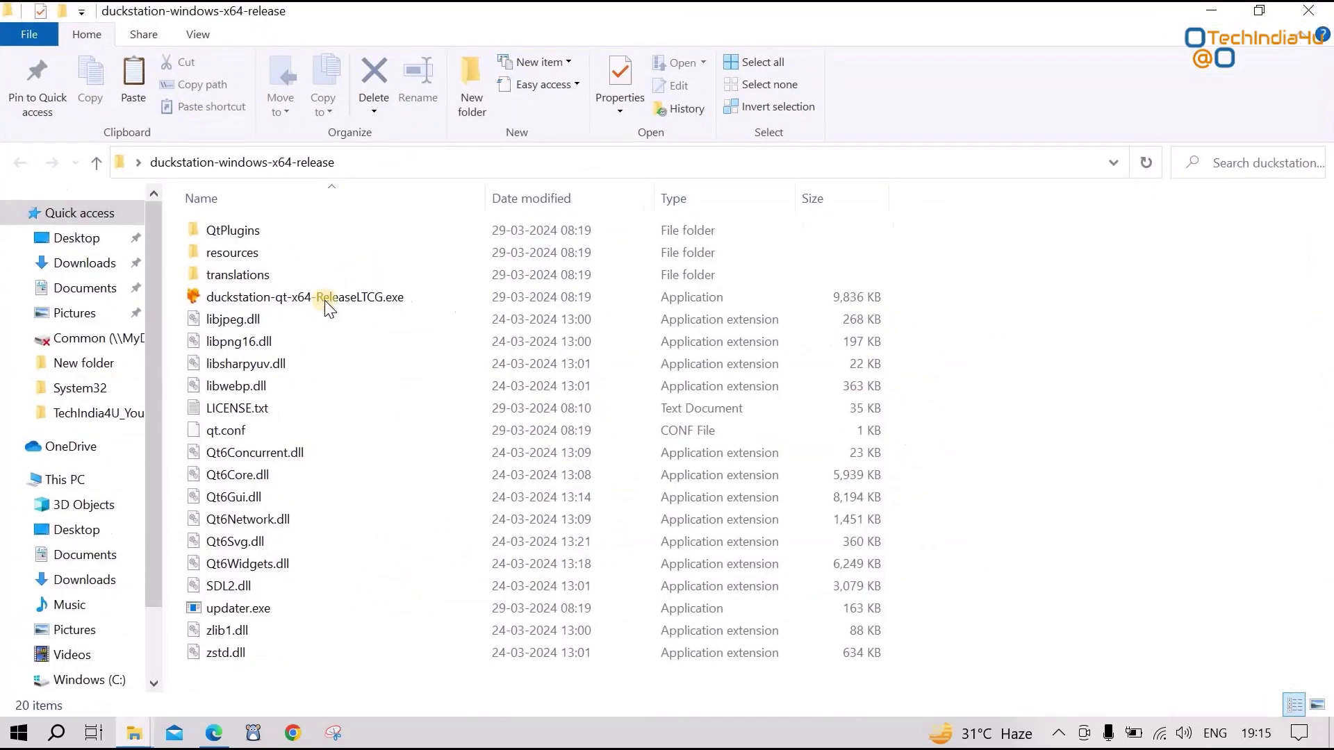
{"action": "left_click", "coordinate": [307, 300]}
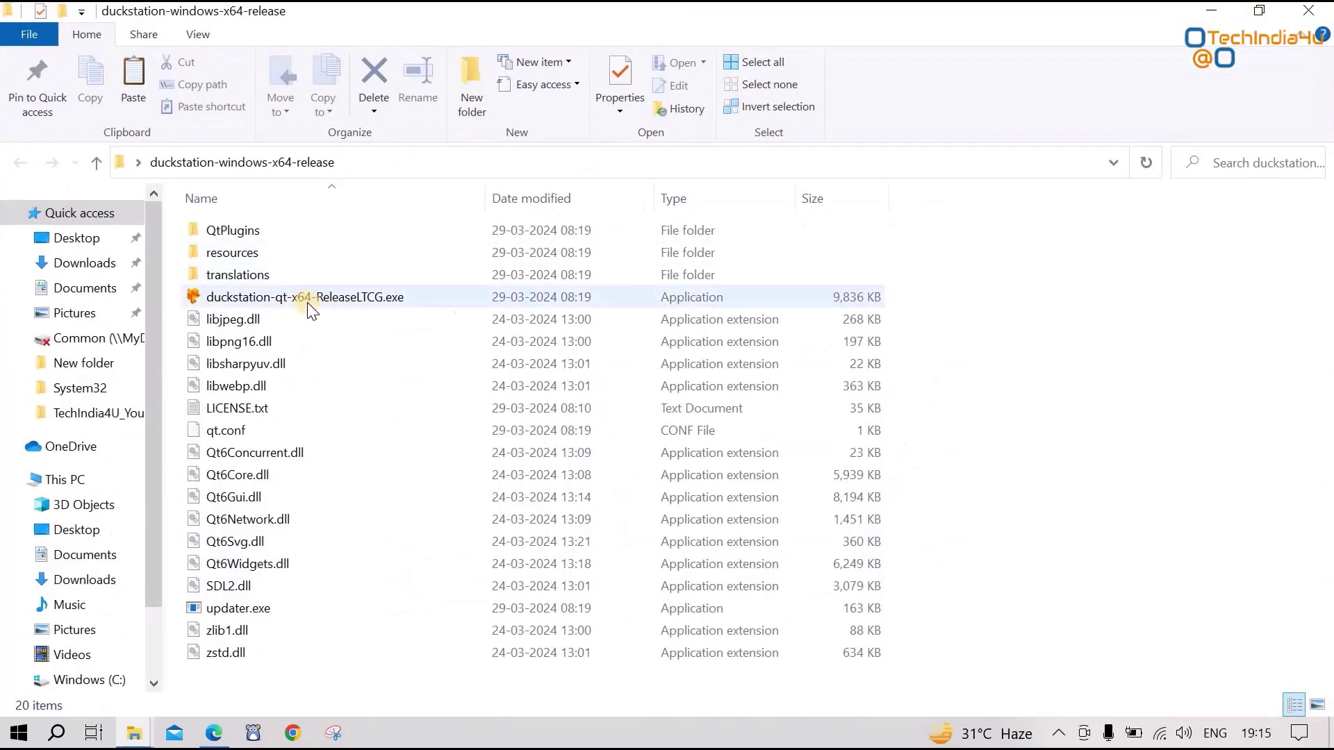
{"action": "left_click", "coordinate": [344, 299]}
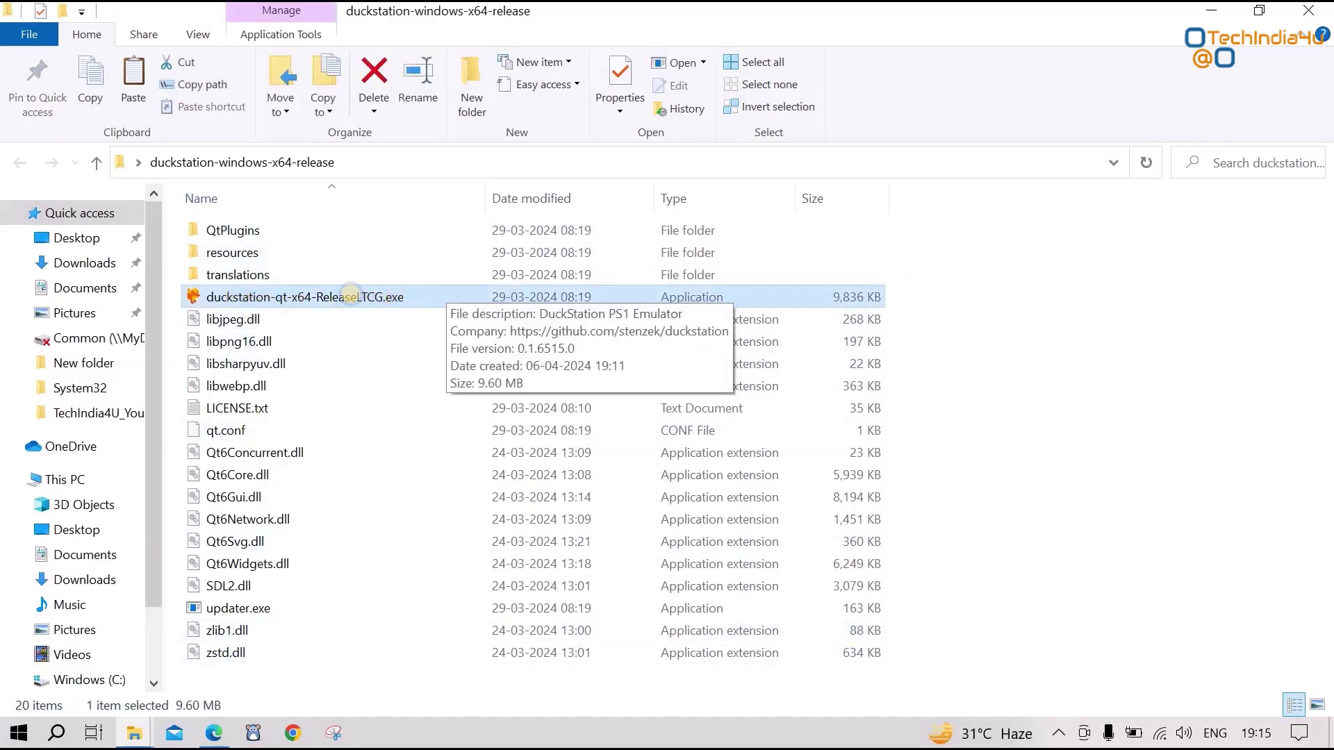
Step: Launch duckstation-qt-x64-ReleaseLTCG.exe and add the desktop's PS1_GAMES folder as a game directory, scanned recursively
{"action": "right_click", "coordinate": [352, 294]}
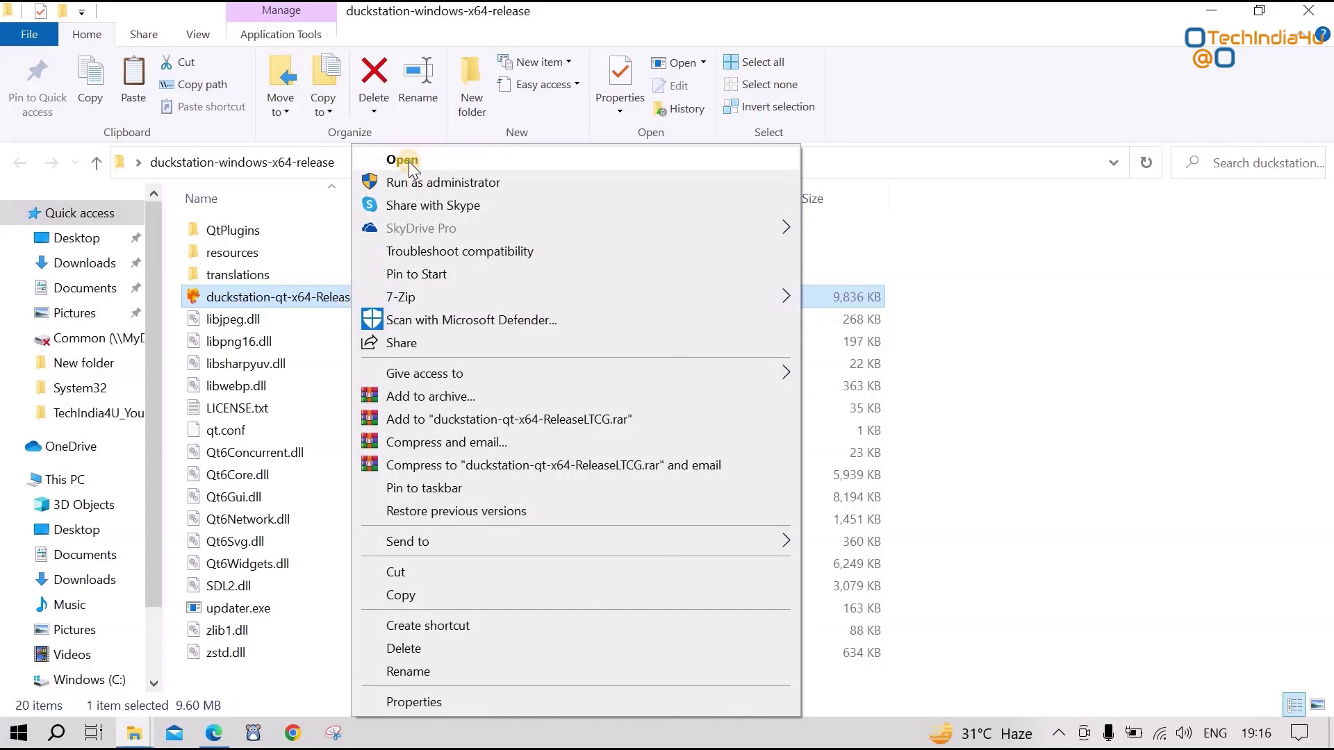
{"action": "left_click", "coordinate": [409, 162]}
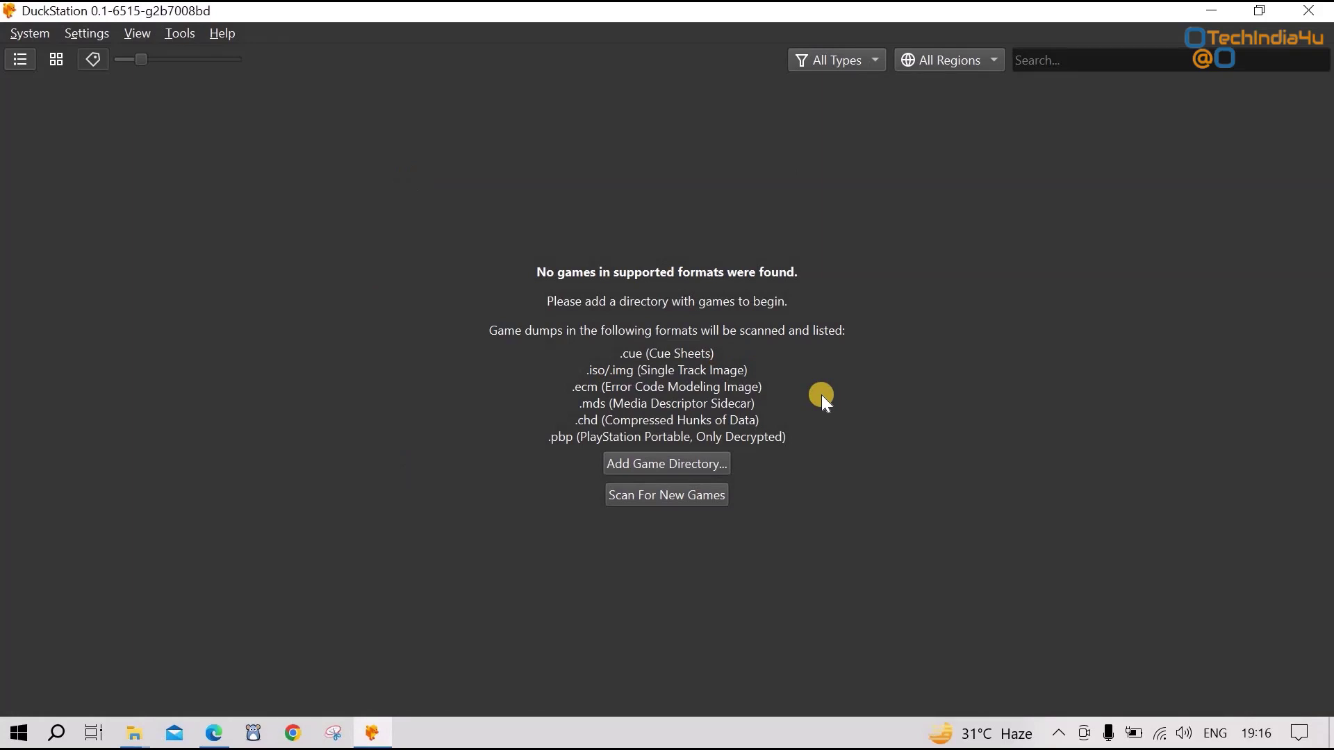
{"action": "left_click", "coordinate": [679, 467]}
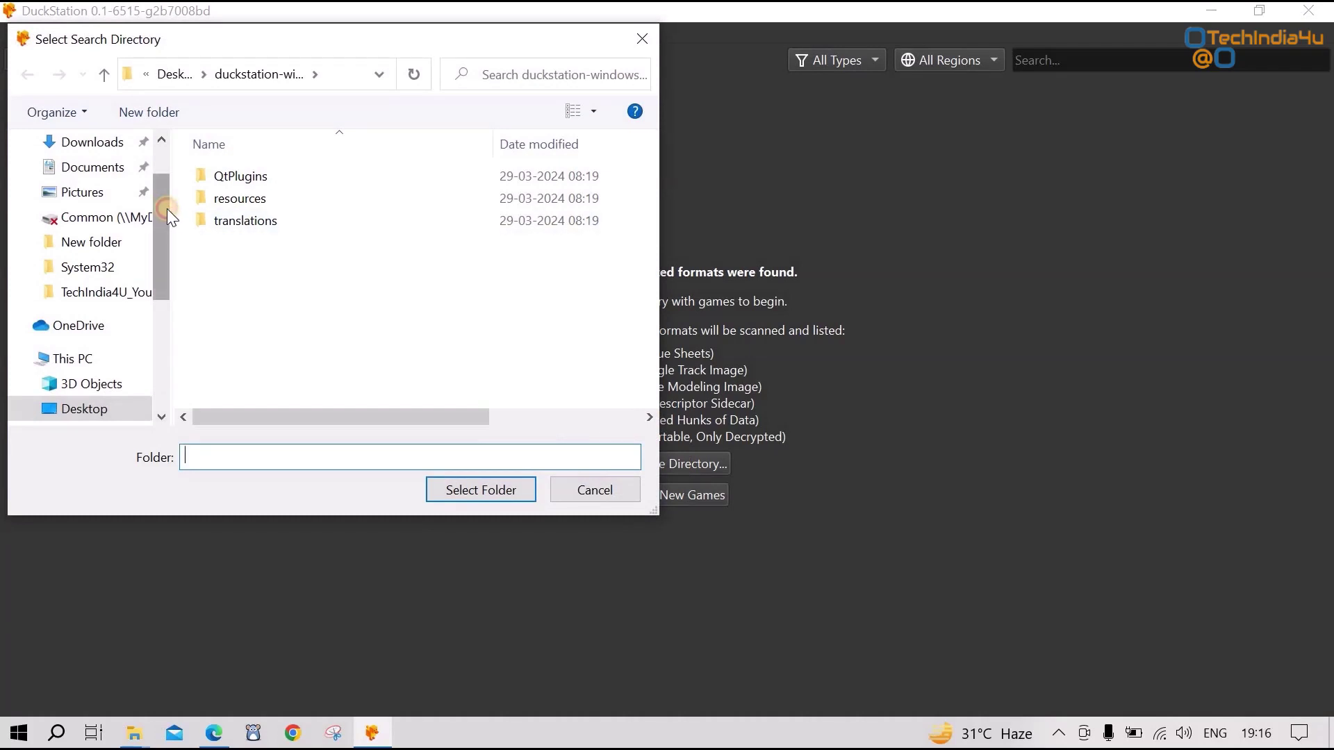
{"action": "scroll", "coordinate": [166, 230], "scroll_direction": "down", "scroll_amount": 2}
{"action": "scroll", "coordinate": [146, 250], "scroll_direction": "up", "scroll_amount": 1}
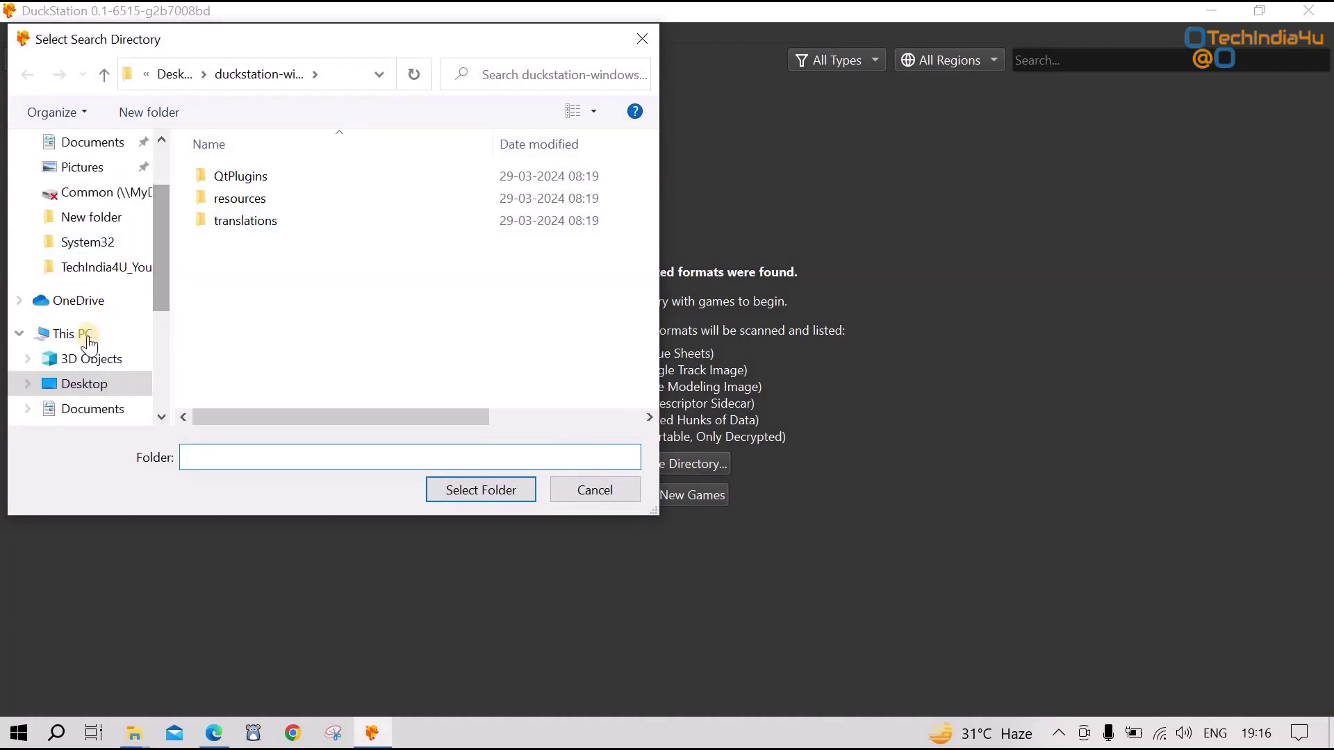
{"action": "left_click", "coordinate": [96, 388]}
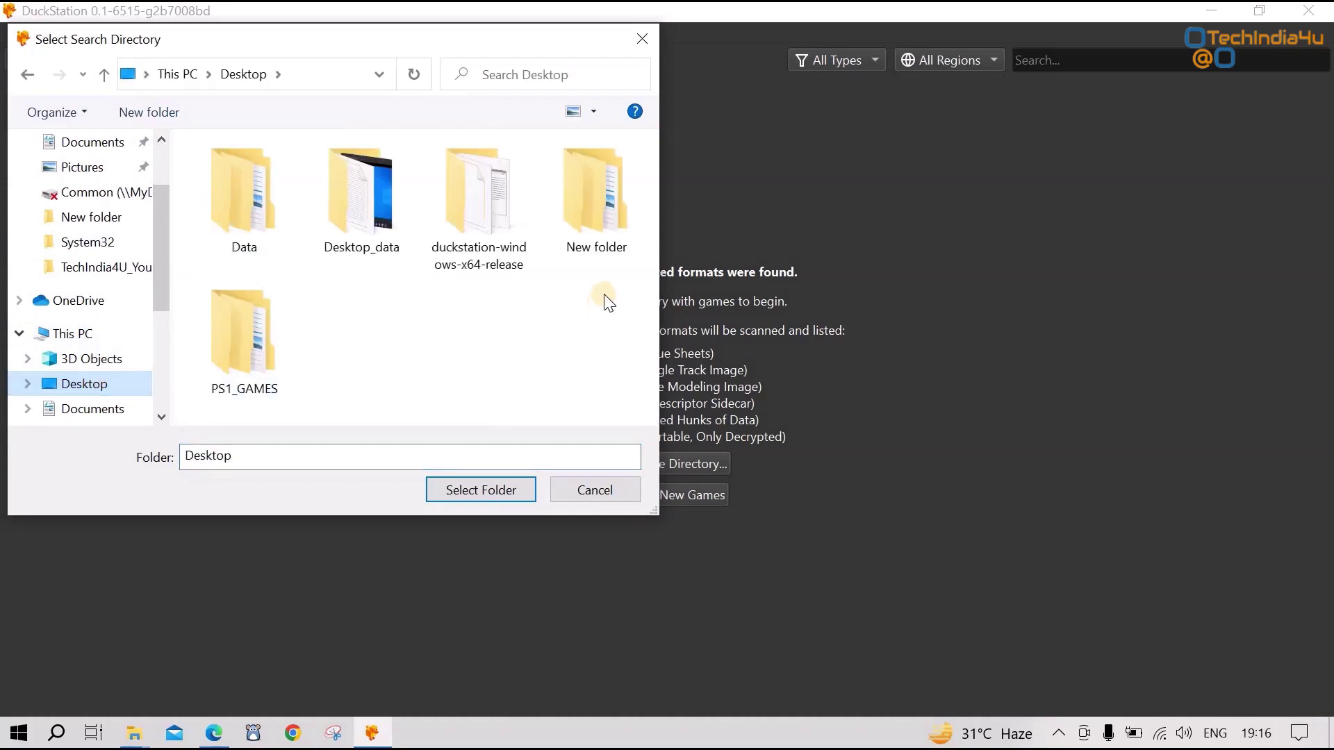
{"action": "left_click", "coordinate": [252, 344]}
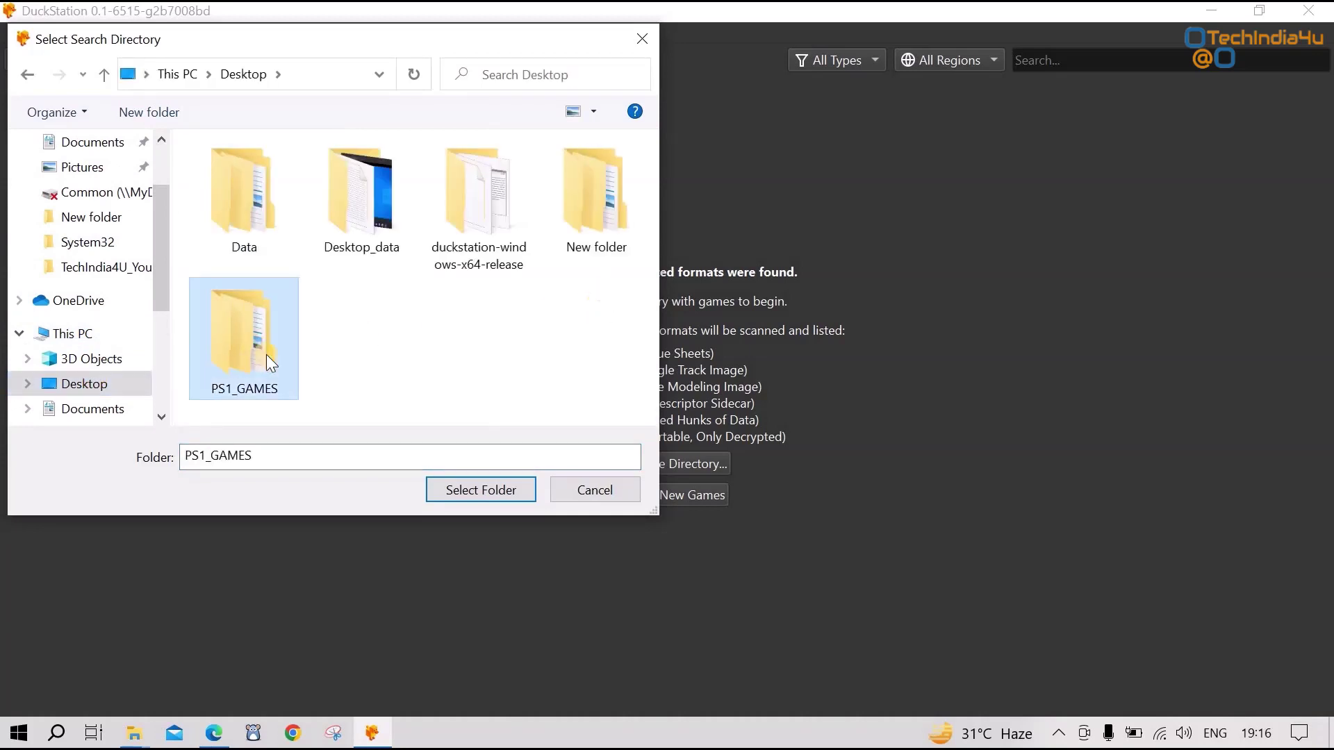
{"action": "left_click", "coordinate": [477, 494]}
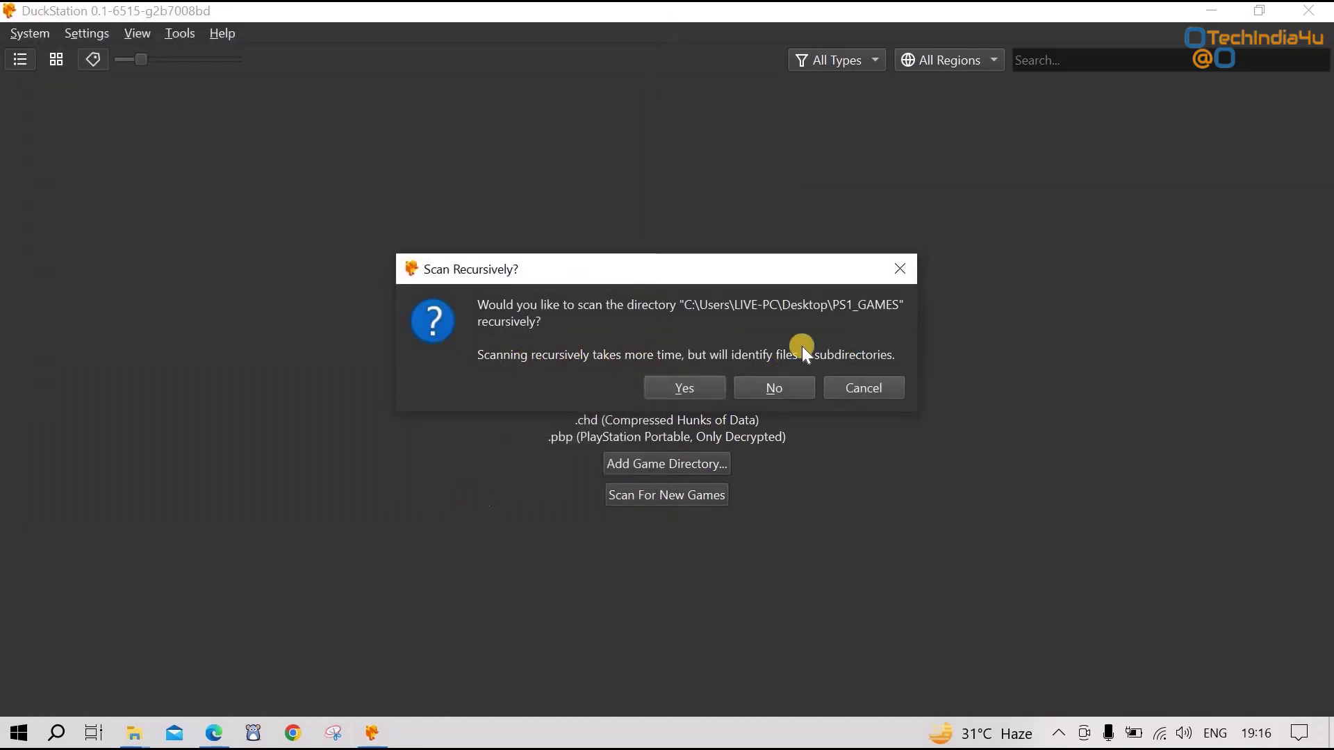
{"action": "left_click", "coordinate": [694, 391]}
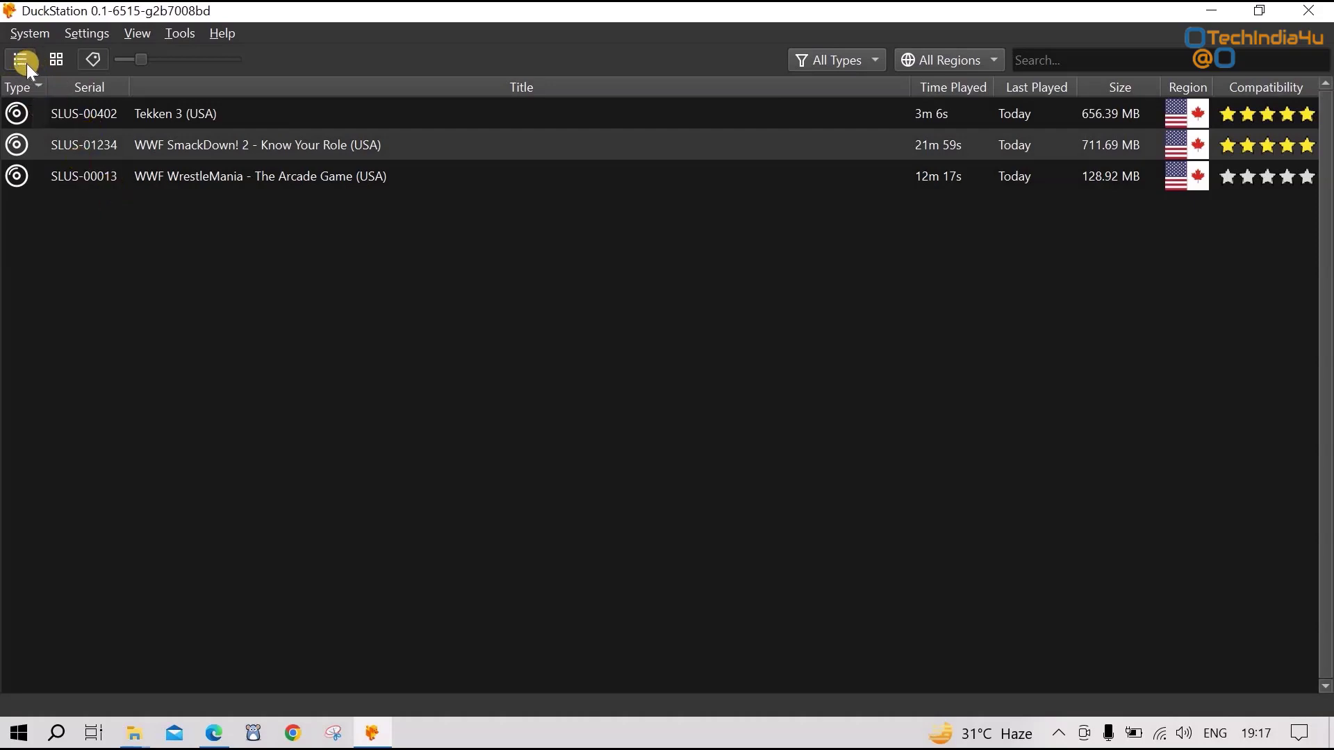
Step: Compare the list and grid views of the games, finishing in the grid view with slightly smaller covers
{"action": "left_click", "coordinate": [55, 64]}
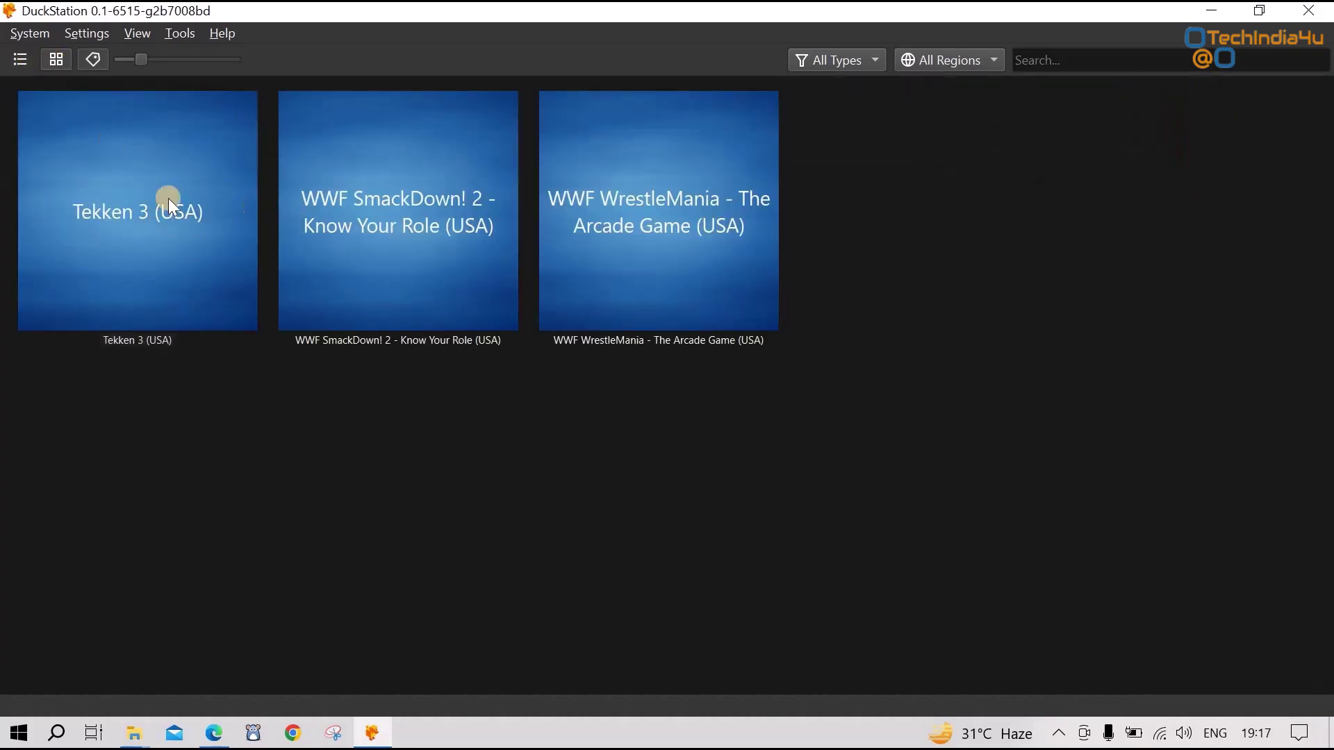
{"action": "left_click", "coordinate": [21, 59]}
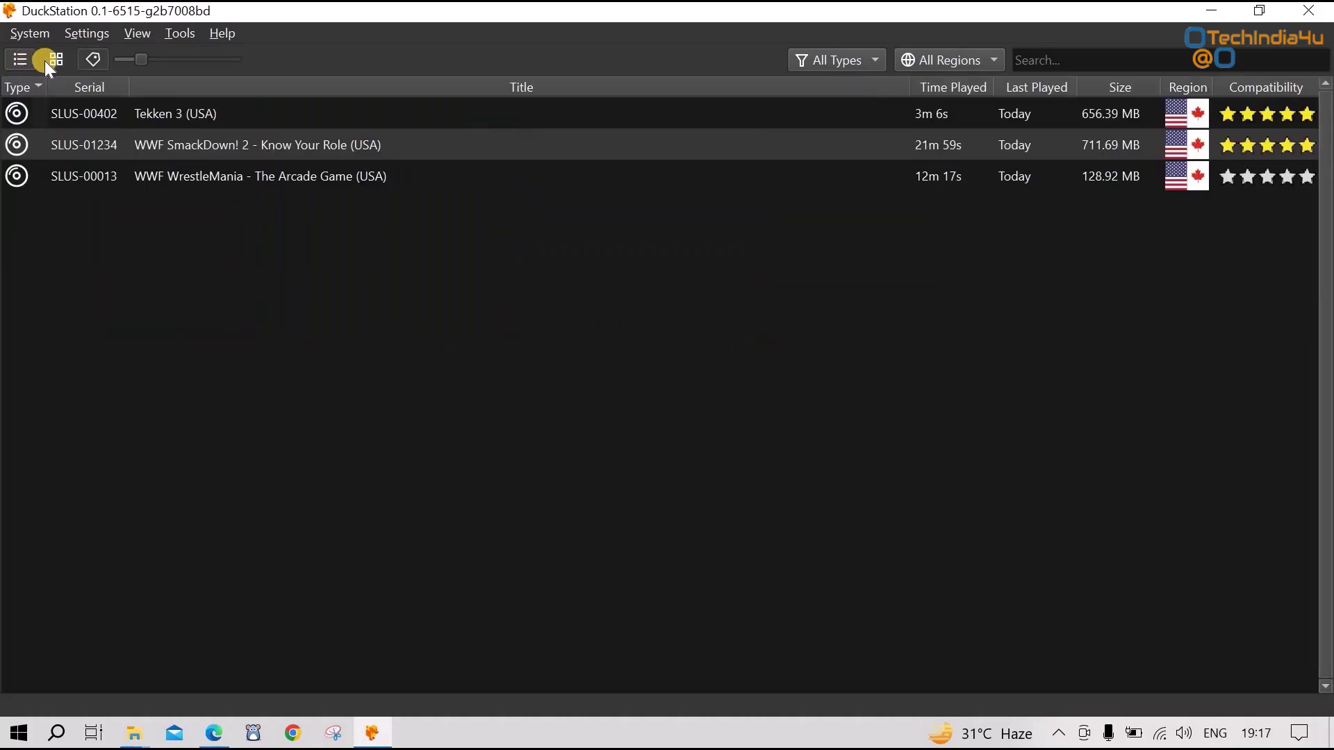
{"action": "left_click", "coordinate": [44, 61]}
{"action": "left_click", "coordinate": [27, 60]}
{"action": "left_click", "coordinate": [54, 61]}
{"action": "mouse_move", "coordinate": [144, 60]}
{"action": "left_mouse_down"}
{"action": "mouse_move", "coordinate": [185, 61]}
{"action": "mouse_move", "coordinate": [143, 59]}
{"action": "left_mouse_up"}
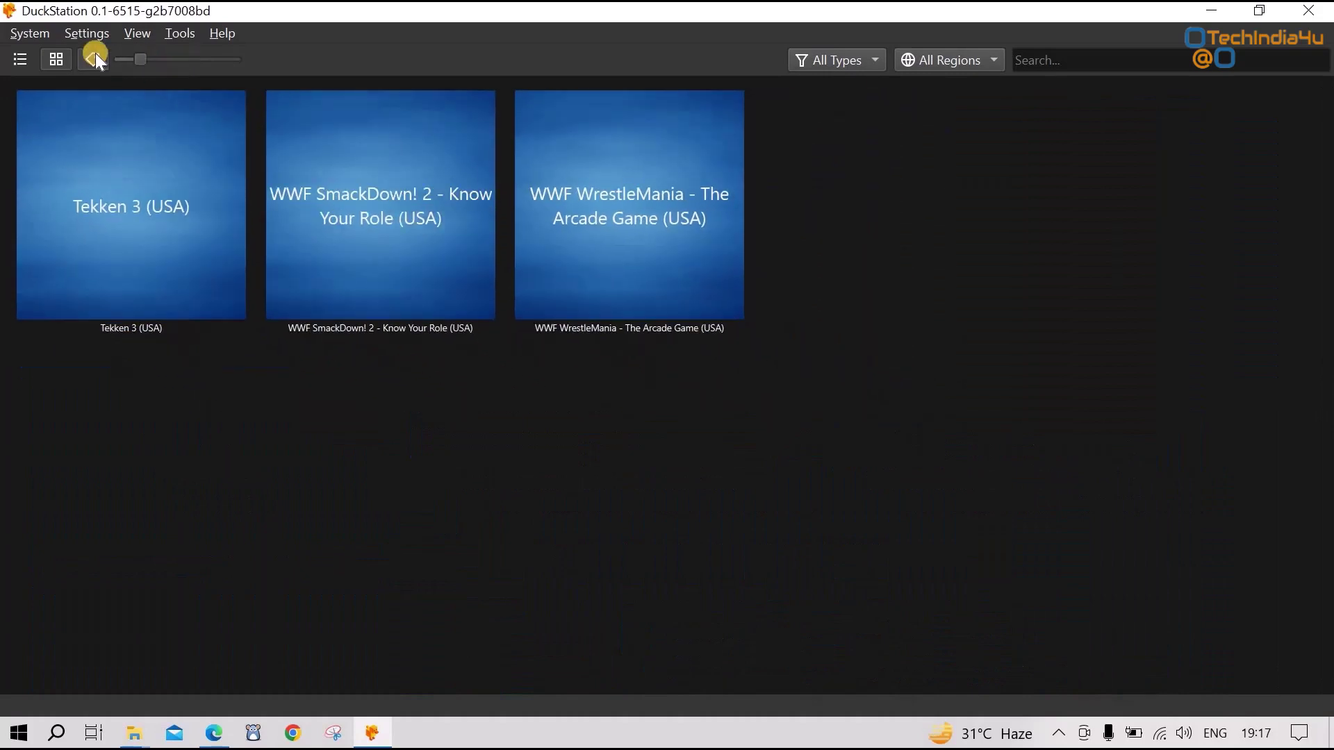
Step: Open the Graphics settings and review the renderer and texture filtering options
{"action": "left_click", "coordinate": [85, 33]}
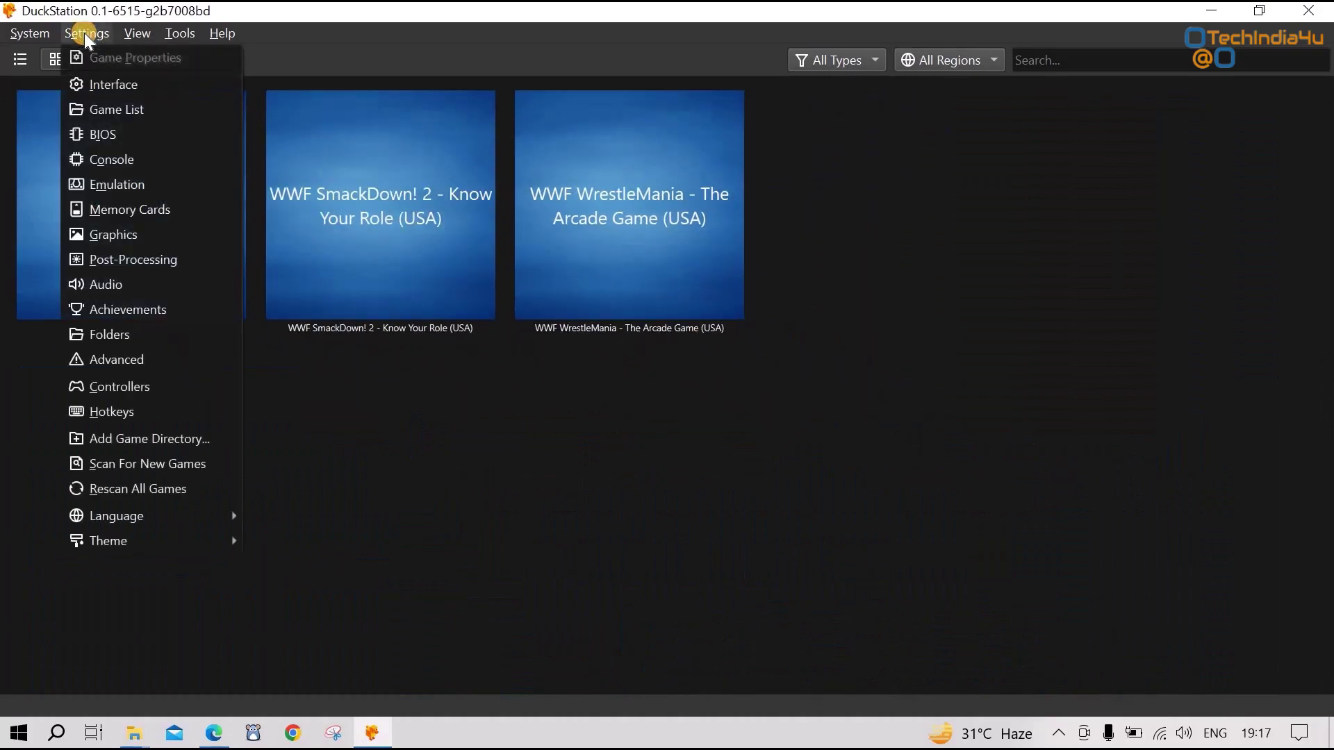
{"action": "left_click", "coordinate": [140, 236]}
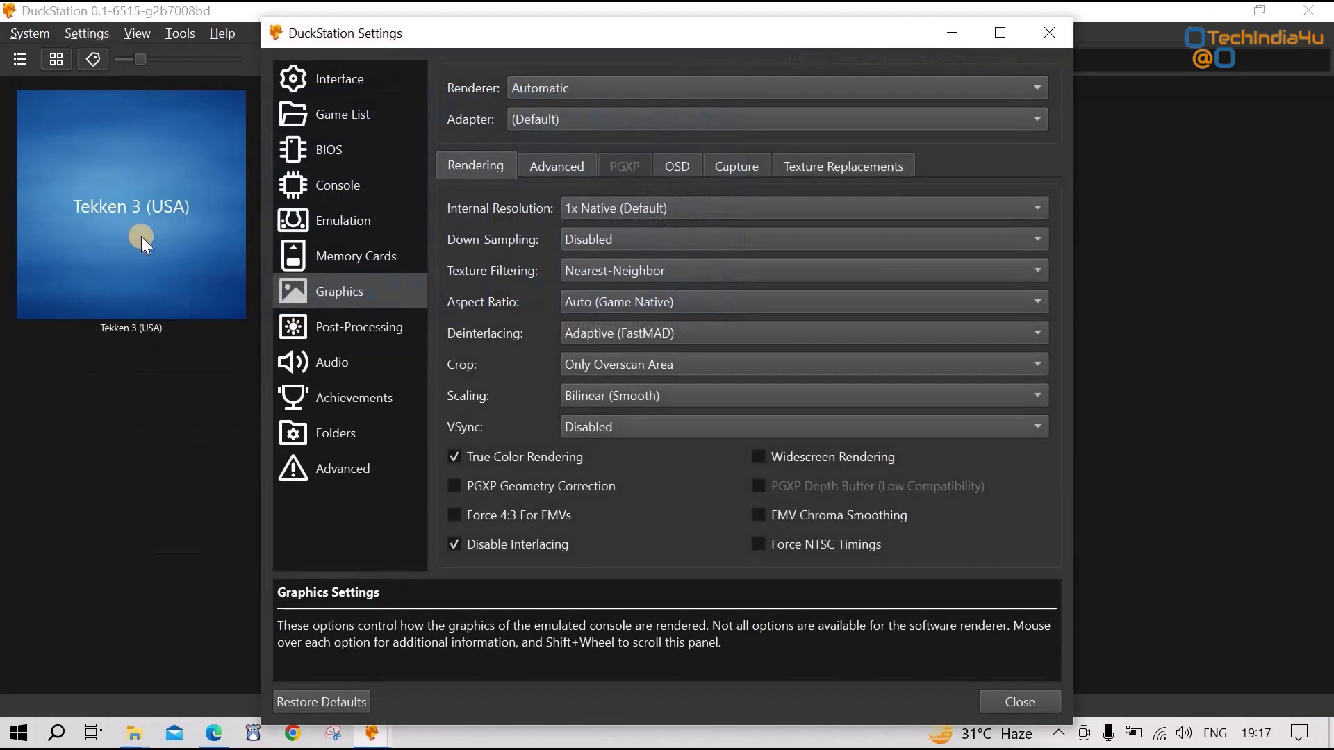
{"action": "mouse_move", "coordinate": [639, 265]}
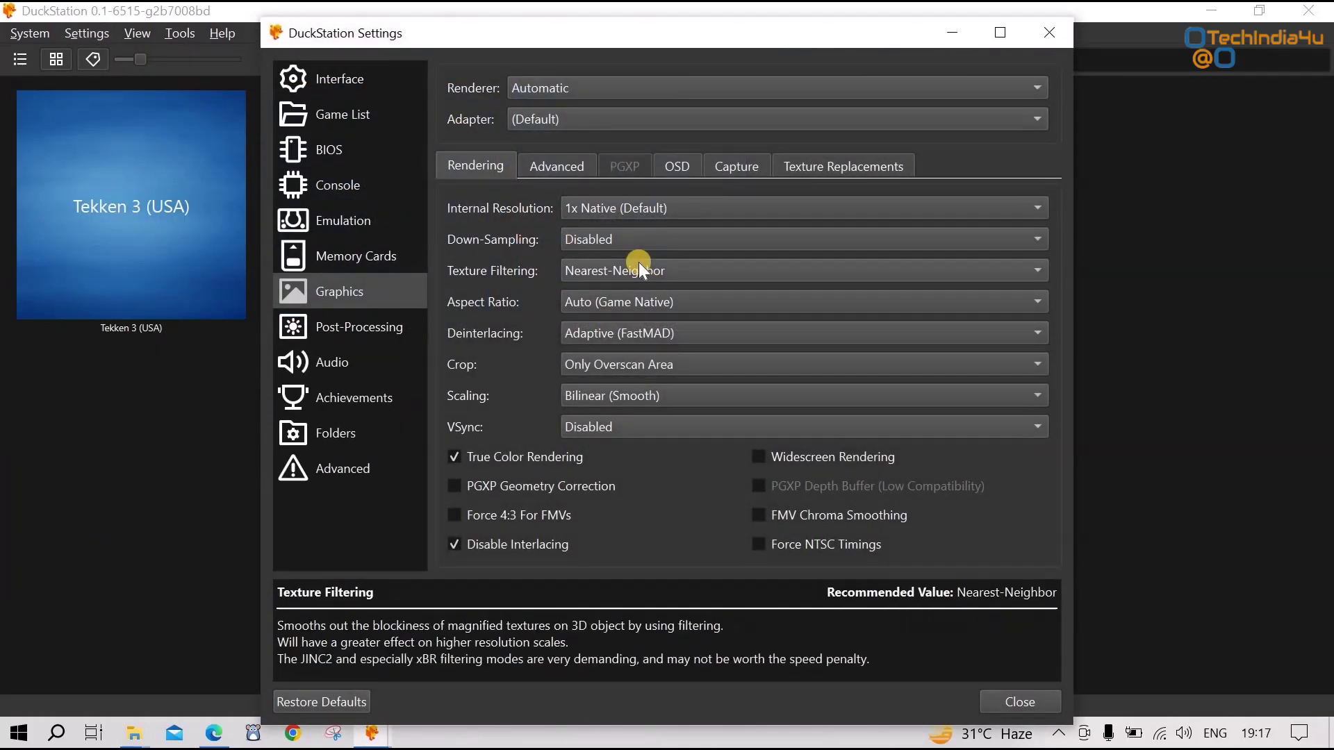
{"action": "mouse_move", "coordinate": [571, 95]}
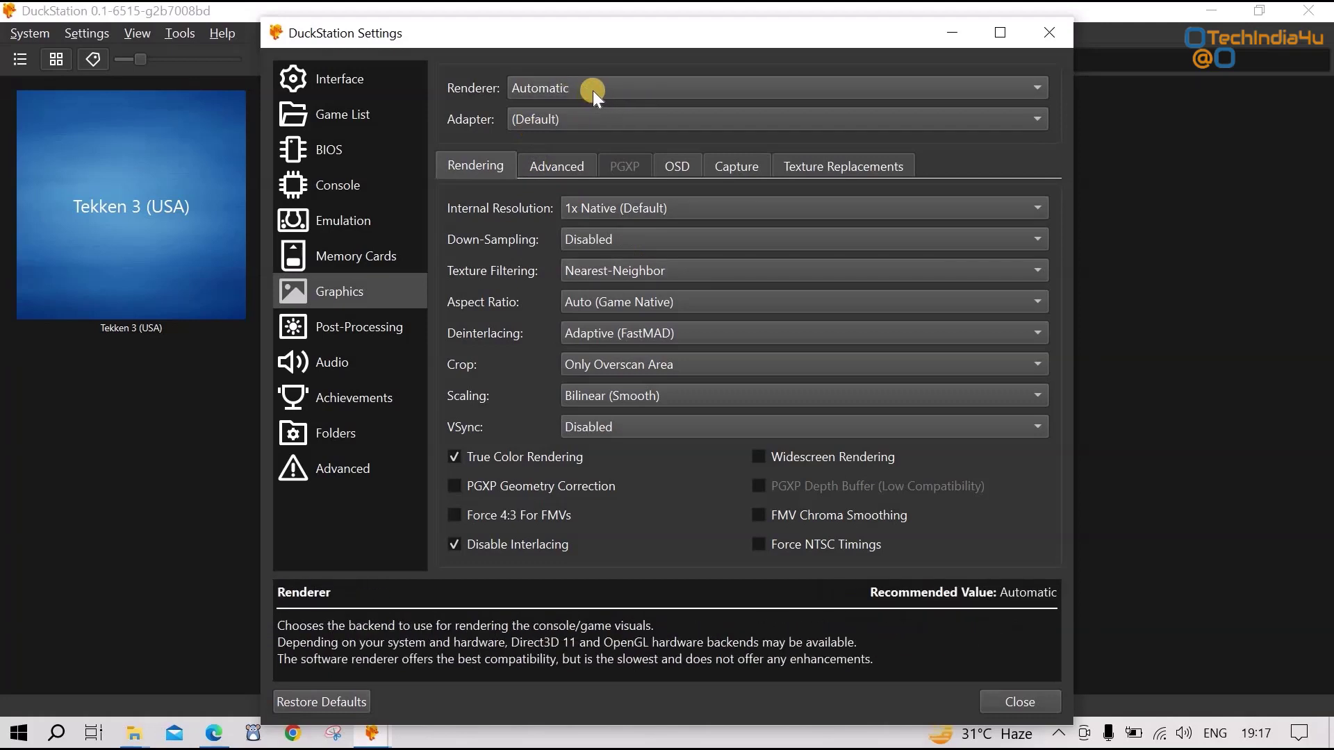
Step: Set the graphics renderer to Software and look through the other available renderers
{"action": "left_click", "coordinate": [594, 90]}
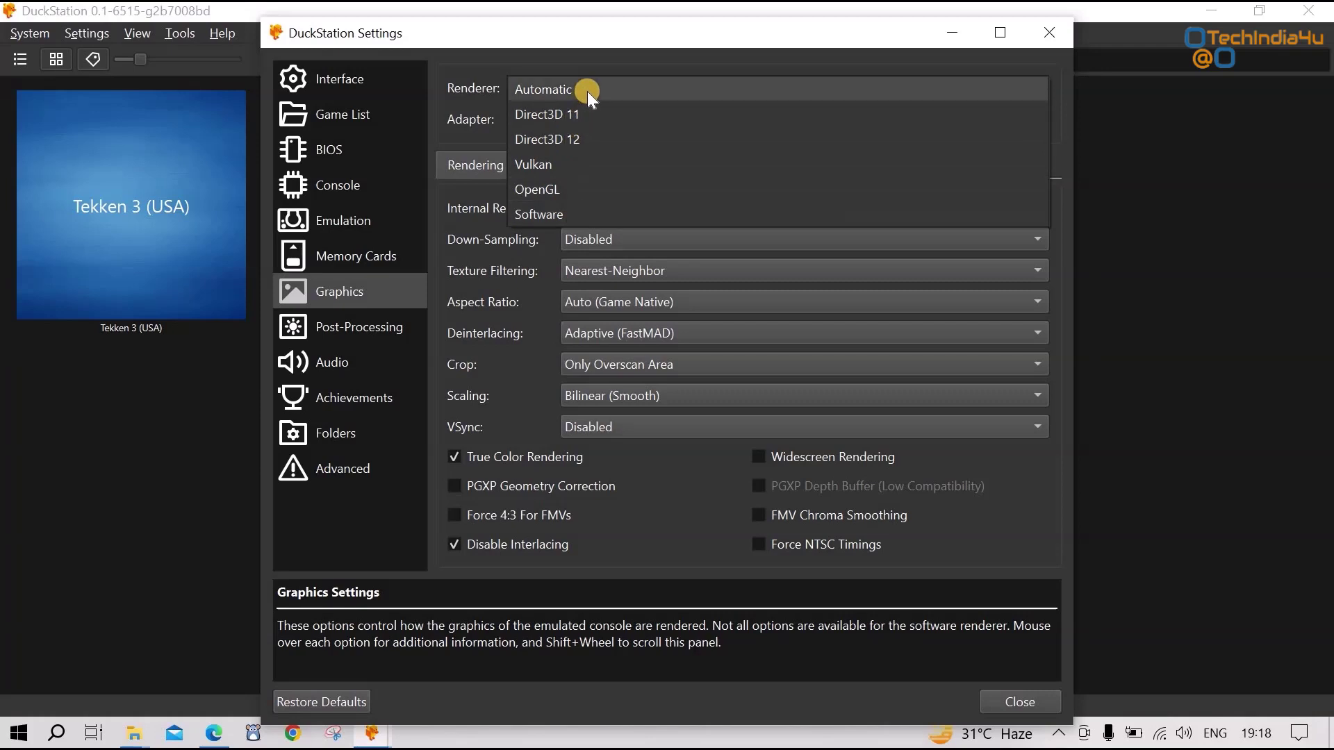
{"action": "left_click", "coordinate": [556, 212]}
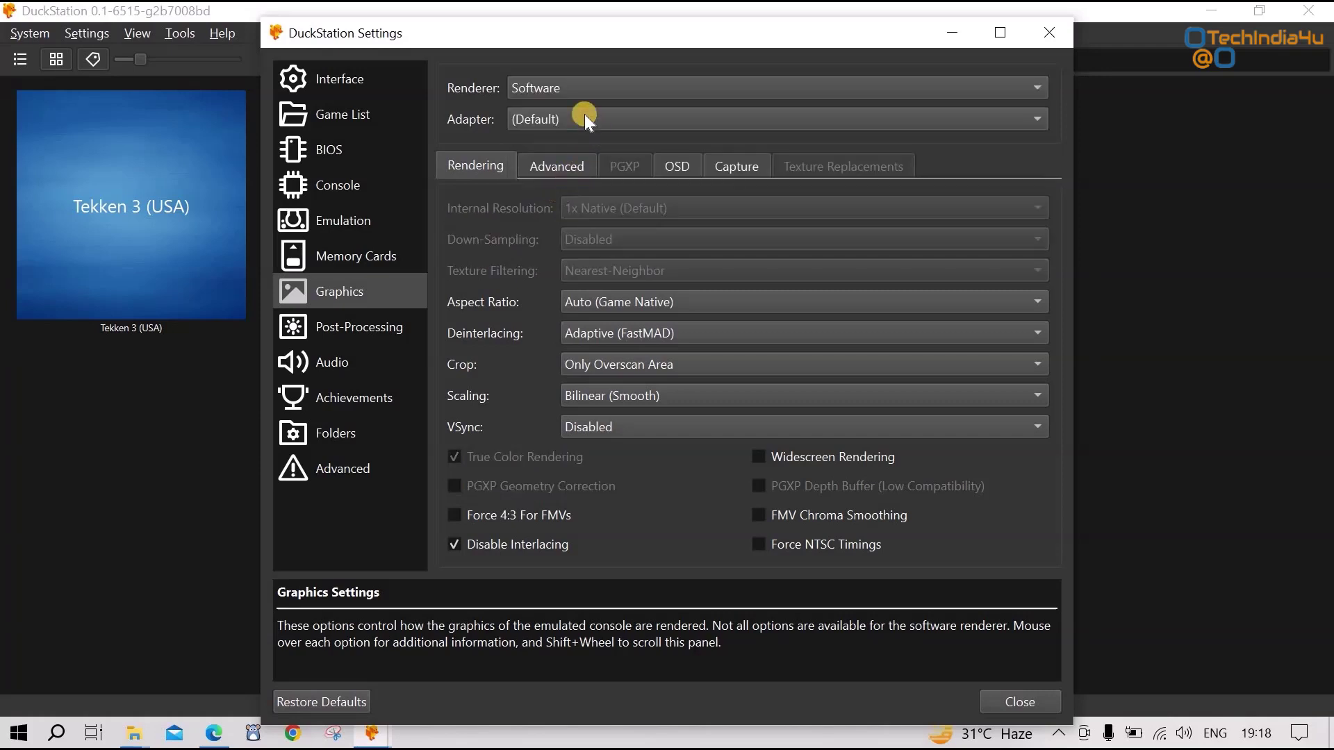
{"action": "left_click", "coordinate": [635, 86]}
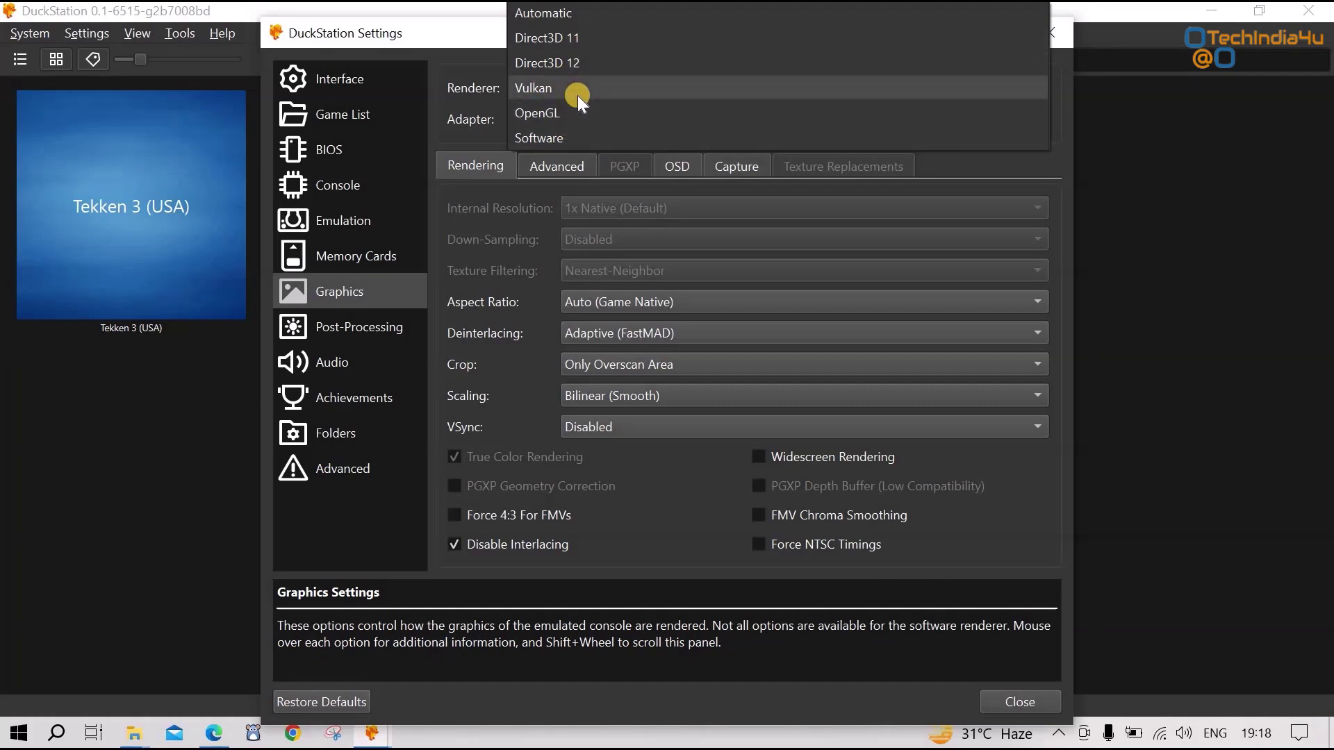
{"action": "left_click", "coordinate": [472, 40]}
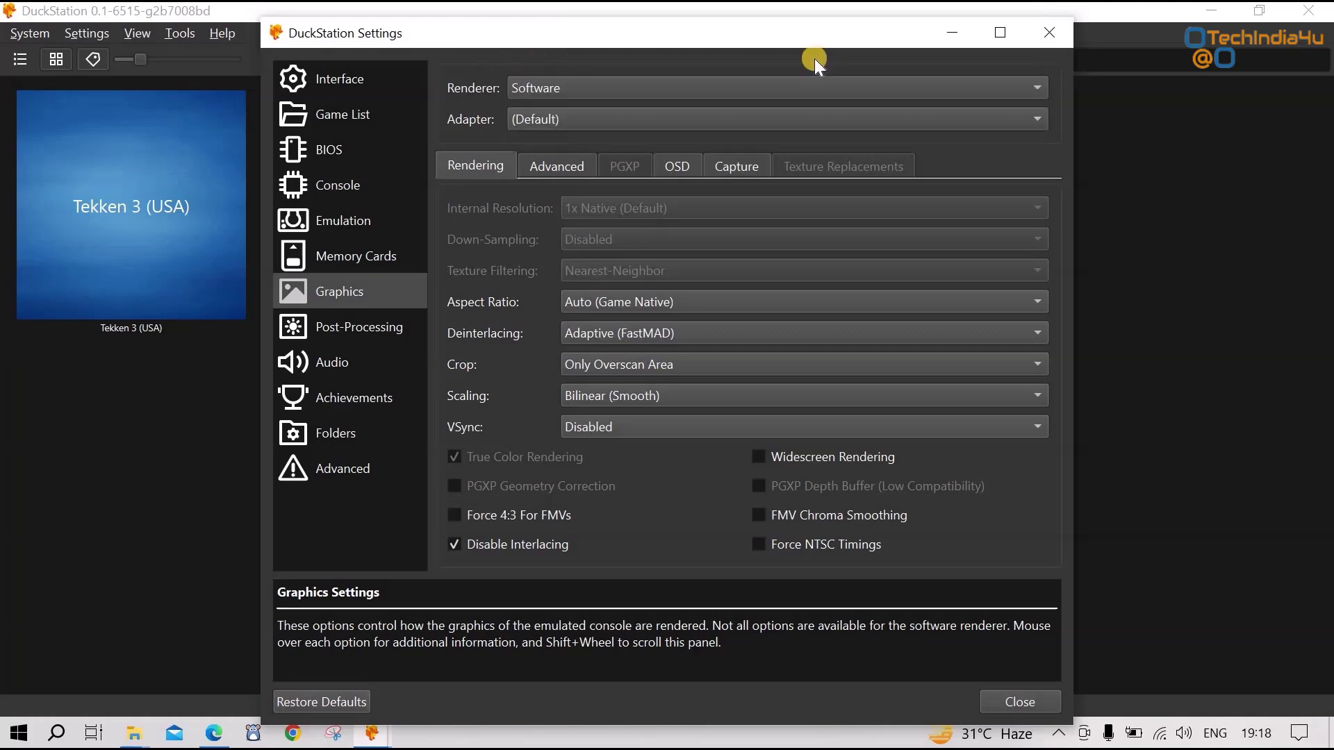
Step: Maximize the settings window and set the renderer back to Automatic
{"action": "left_click", "coordinate": [999, 35]}
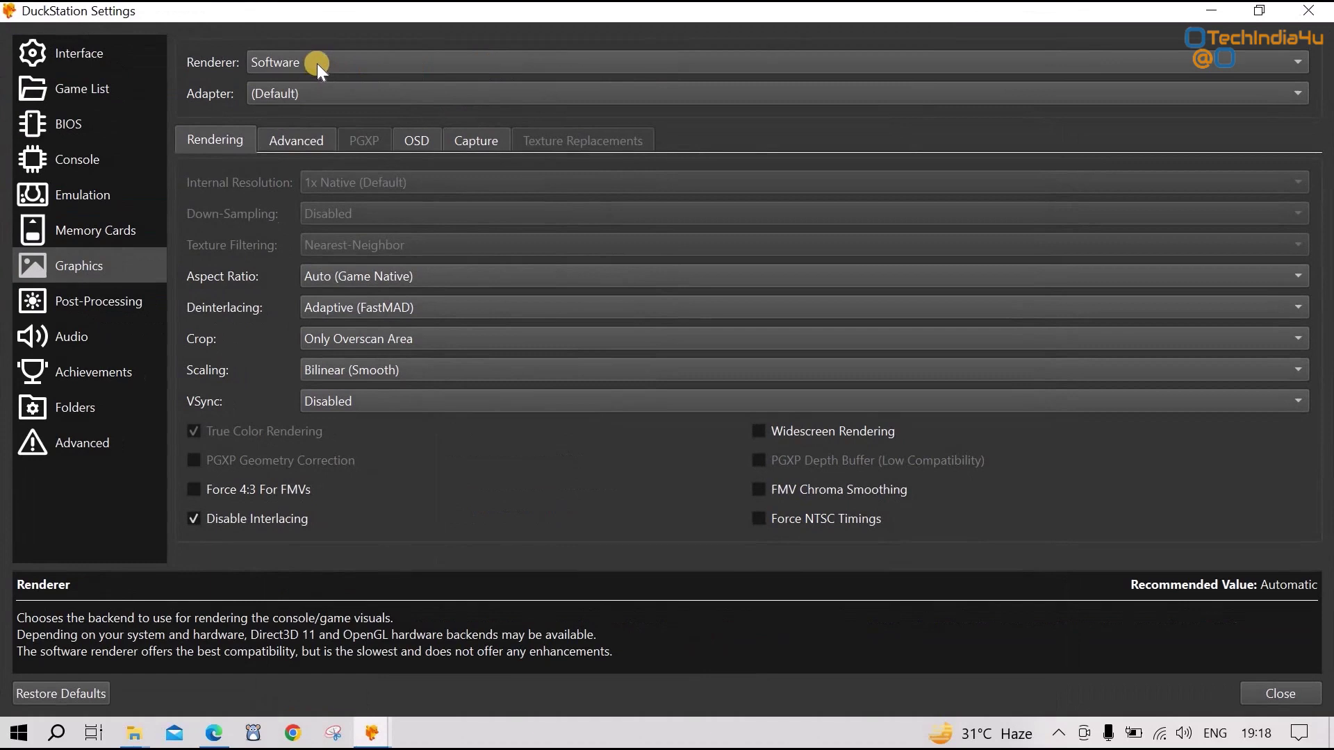
{"action": "left_click", "coordinate": [354, 62]}
{"action": "left_click", "coordinate": [315, 140]}
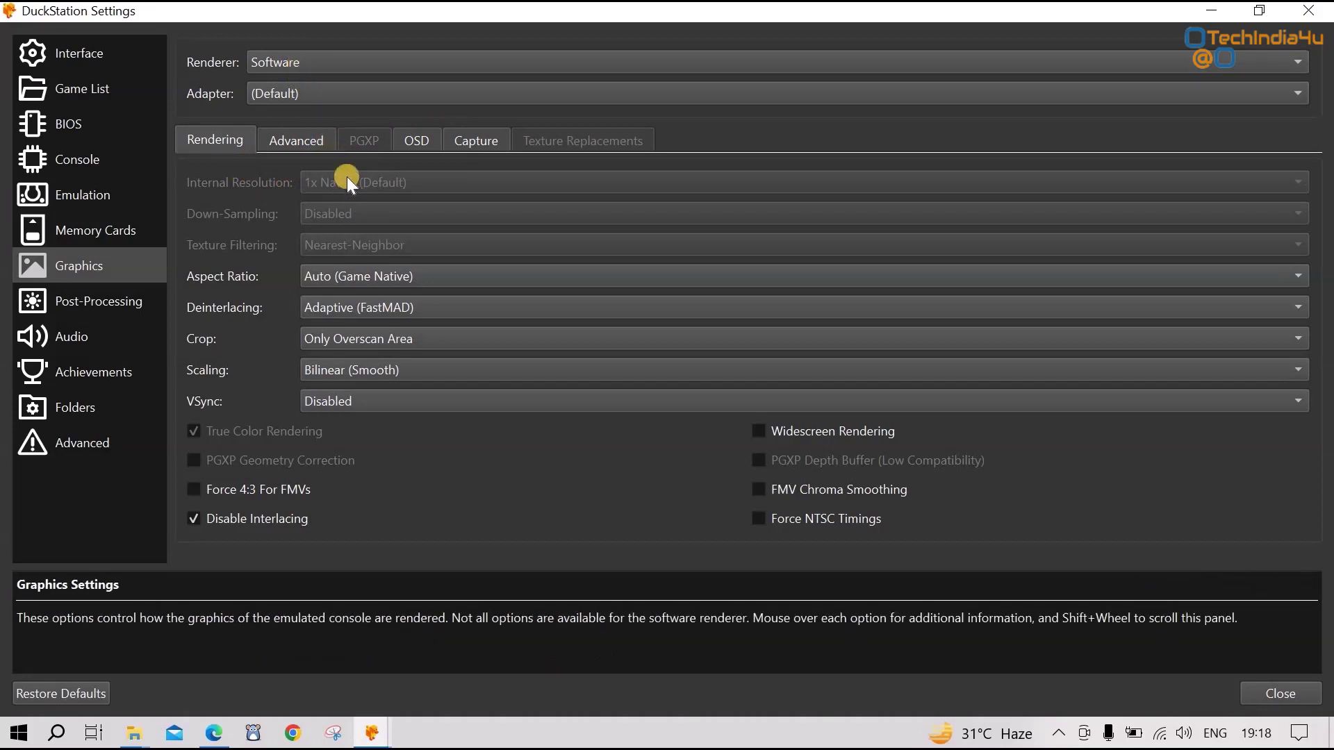
{"action": "left_click", "coordinate": [289, 62]}
{"action": "left_click", "coordinate": [303, 14]}
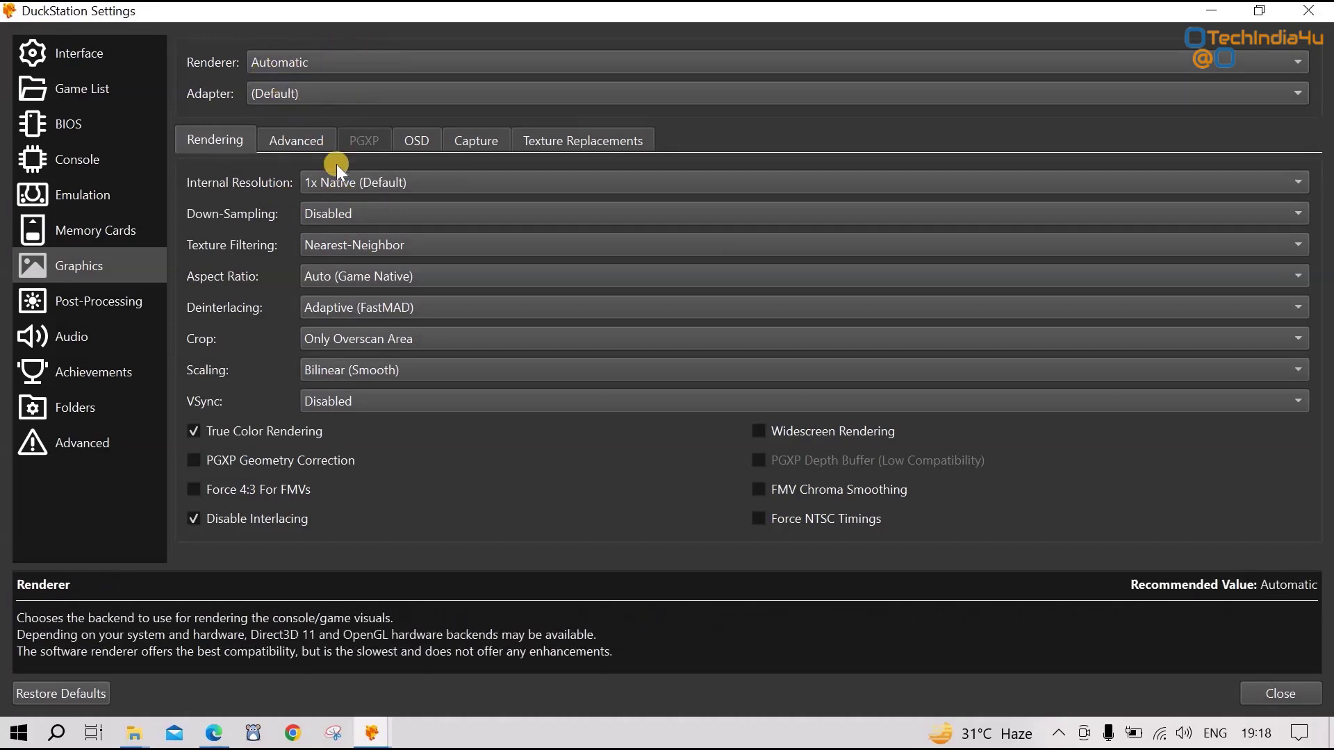
Step: Set the internal resolution to 8x Native, trying 5x Native (for 1080p) before settling on it
{"action": "left_click", "coordinate": [472, 183]}
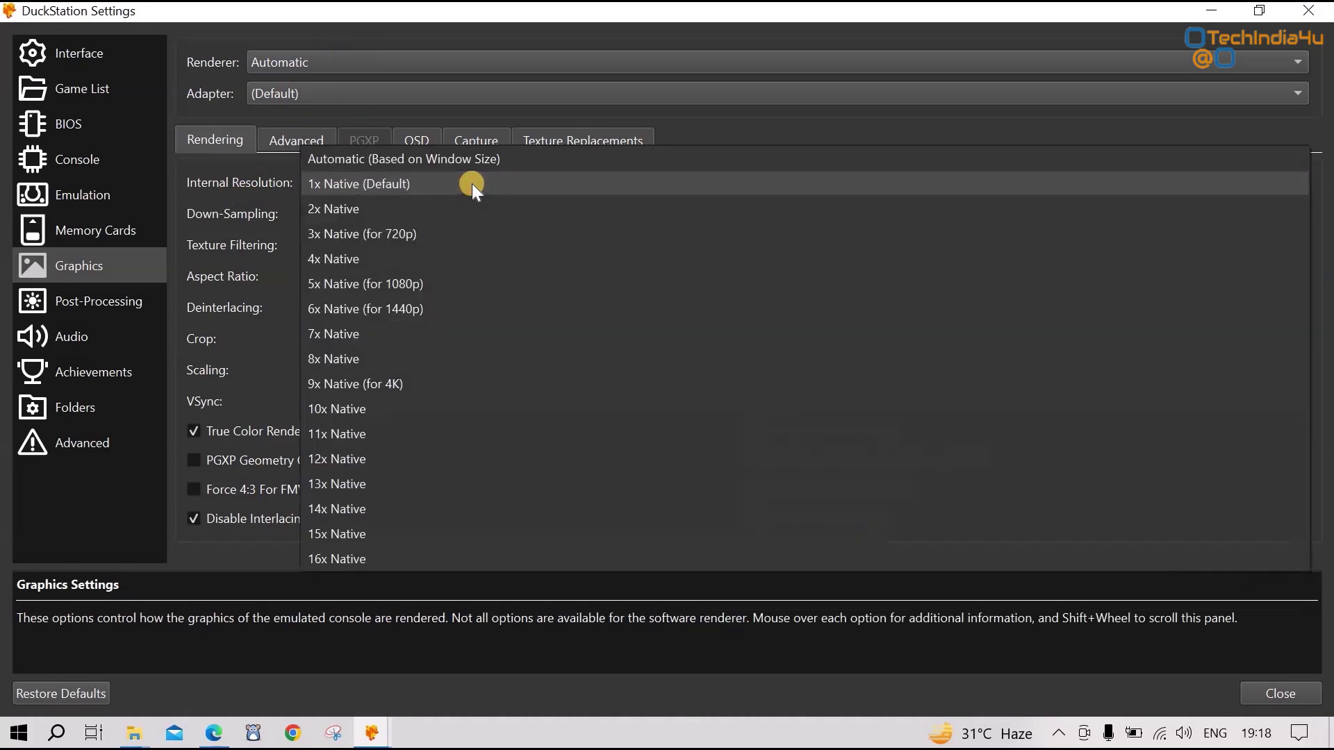
{"action": "left_click", "coordinate": [348, 363]}
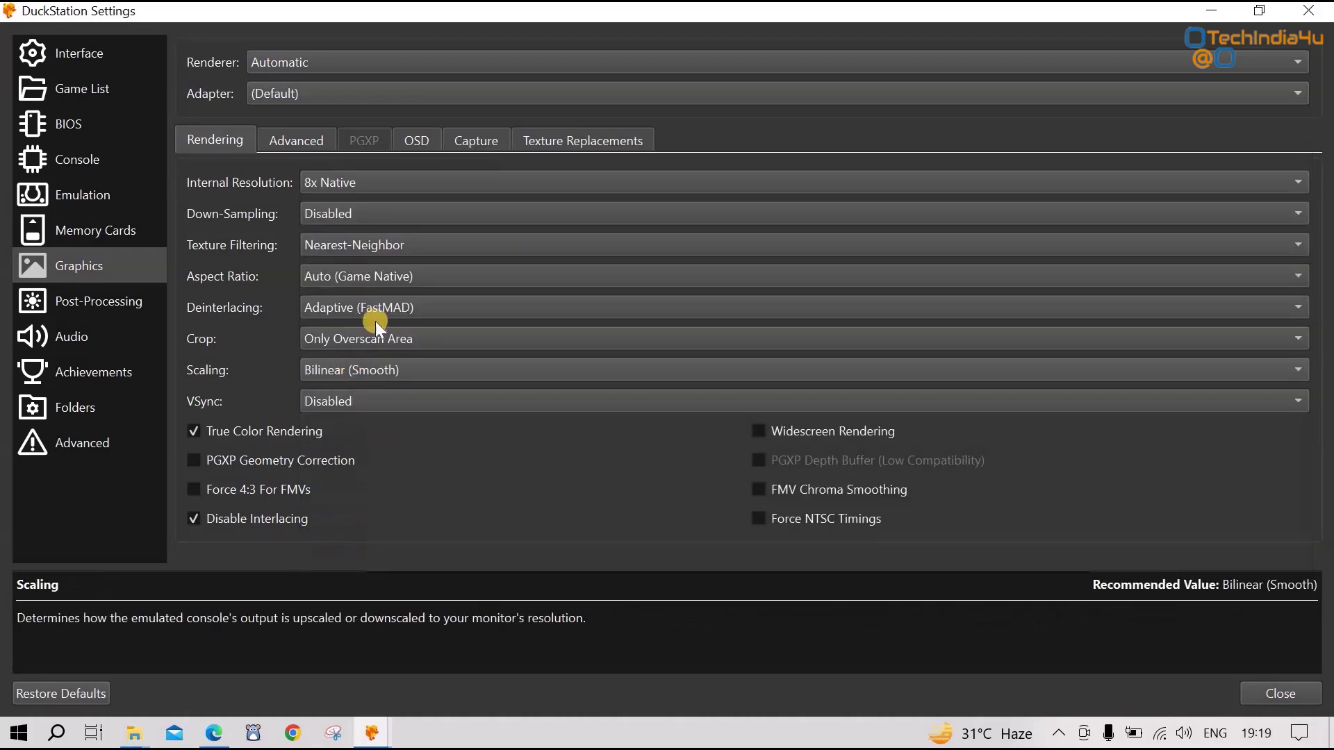
{"action": "left_click", "coordinate": [381, 179]}
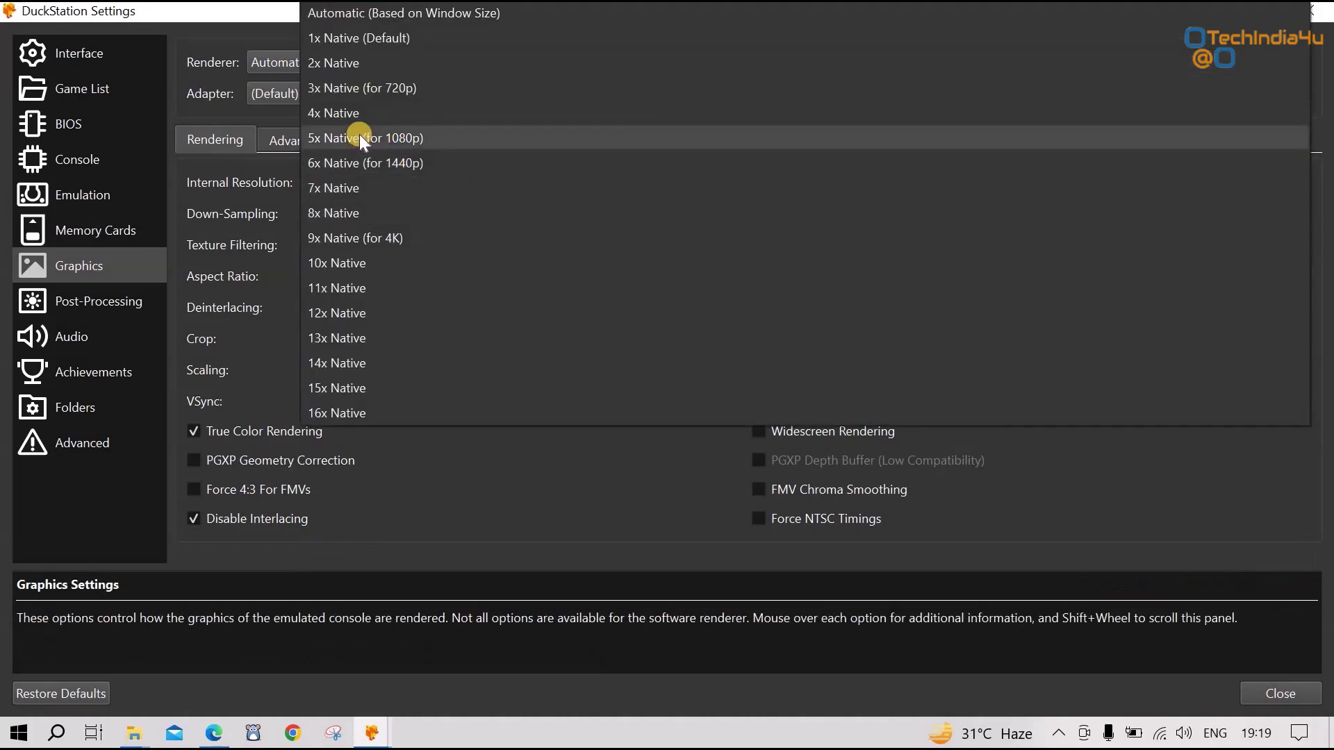
{"action": "left_click", "coordinate": [419, 139]}
{"action": "left_click", "coordinate": [415, 184]}
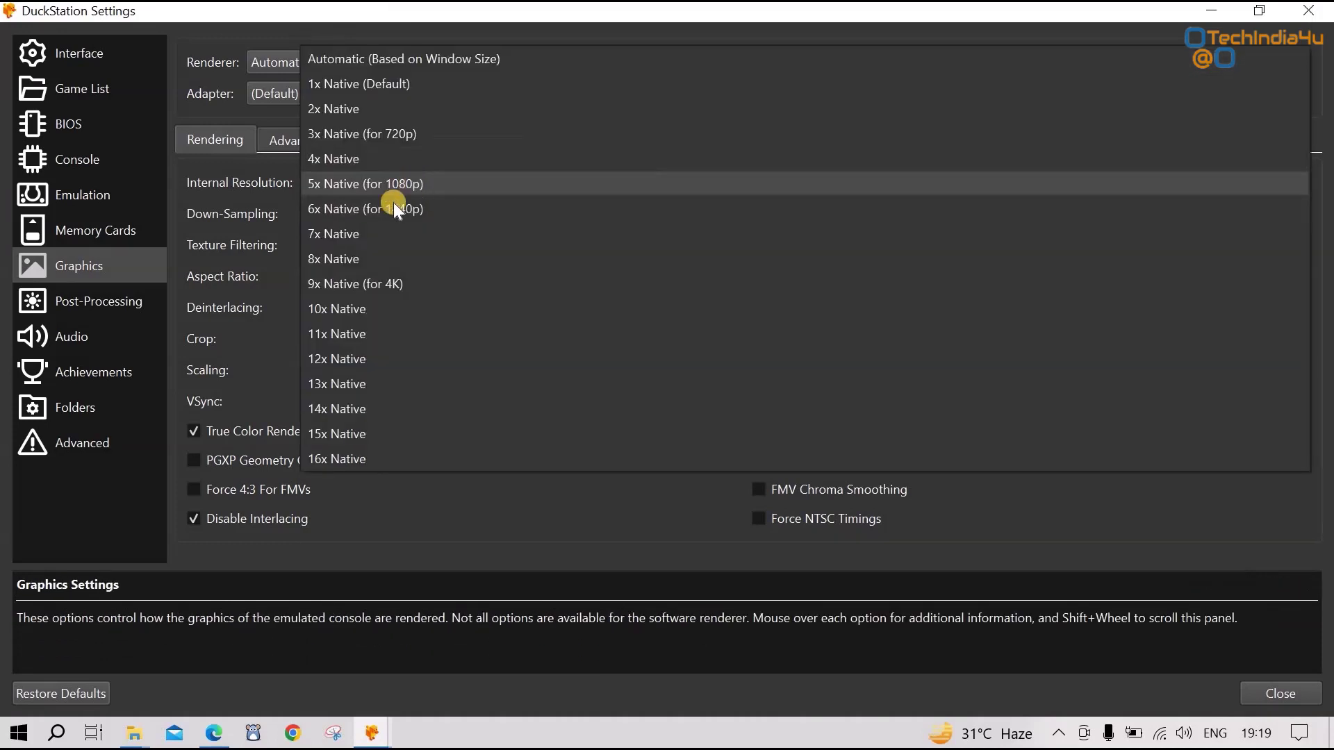
{"action": "left_click", "coordinate": [345, 260]}
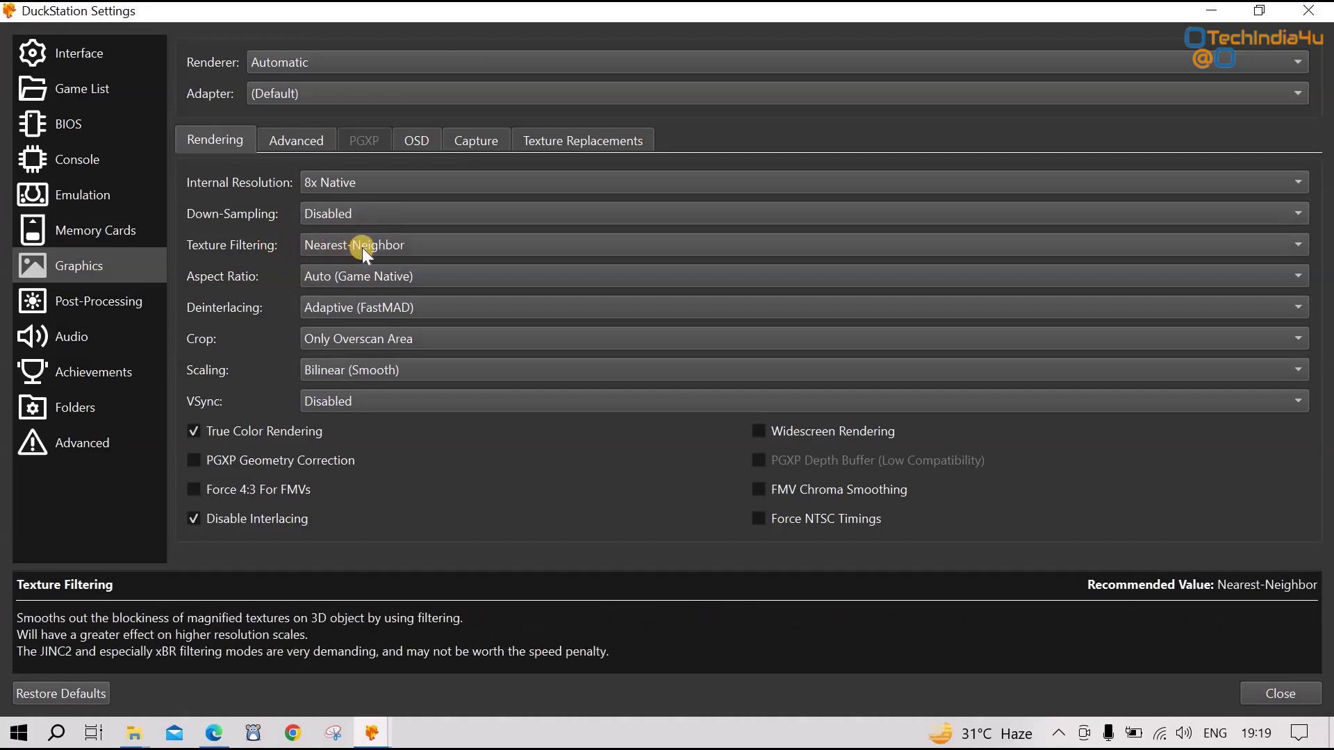
Step: Set texture filtering to xBR (Very Slow) and the aspect ratio to 16:9
{"action": "left_click", "coordinate": [399, 243]}
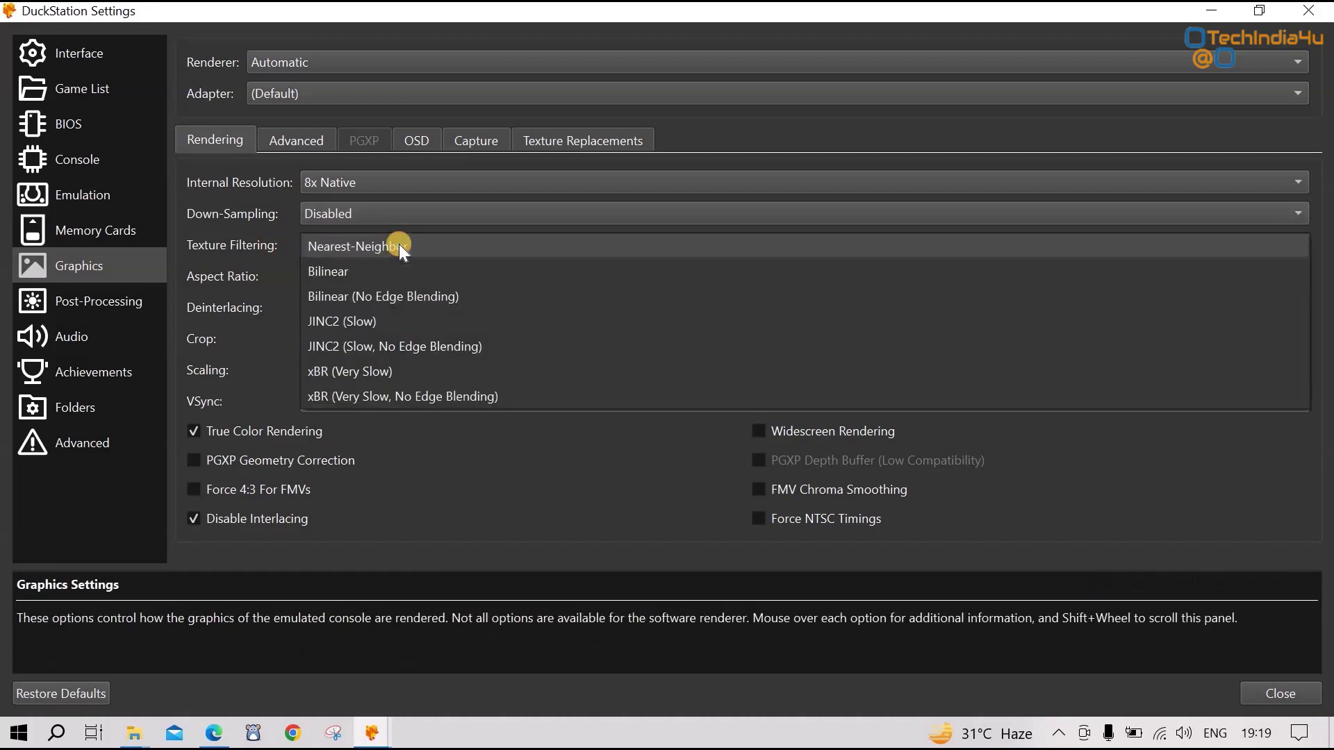
{"action": "left_click", "coordinate": [368, 375]}
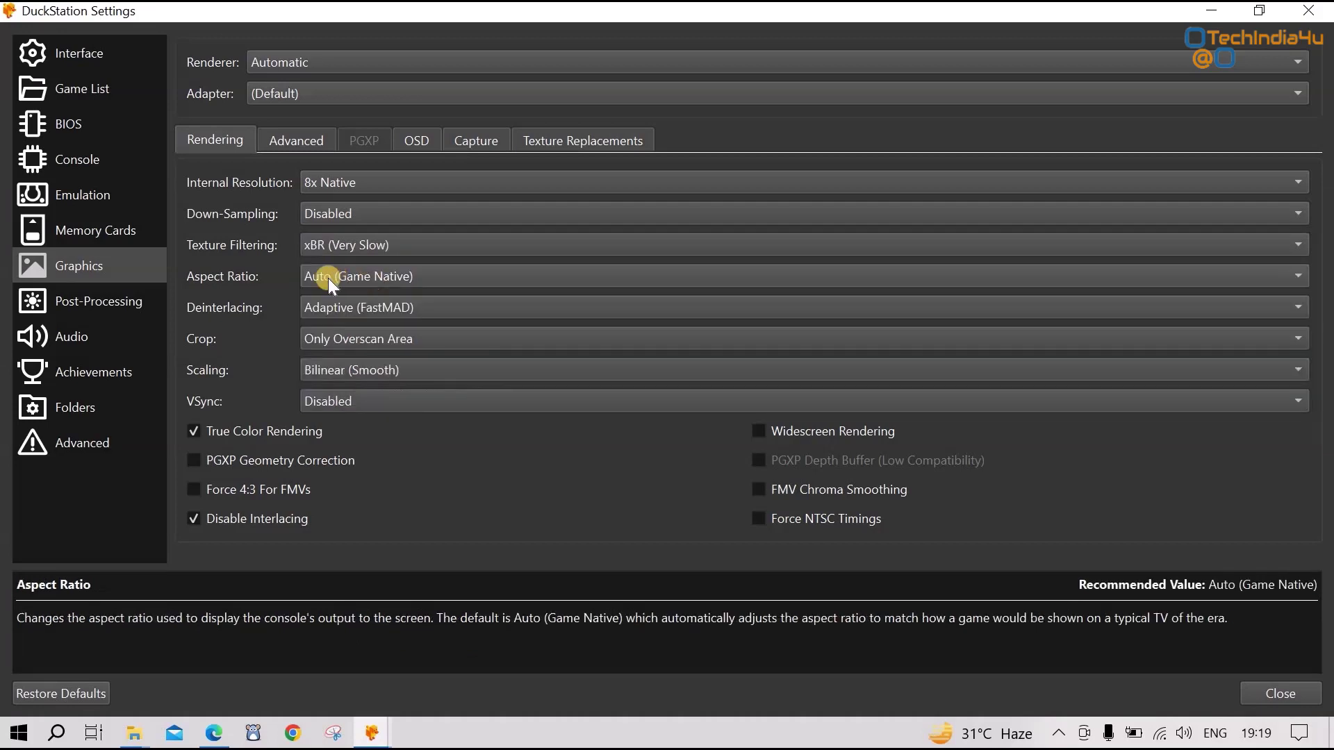
{"action": "left_click", "coordinate": [404, 281]}
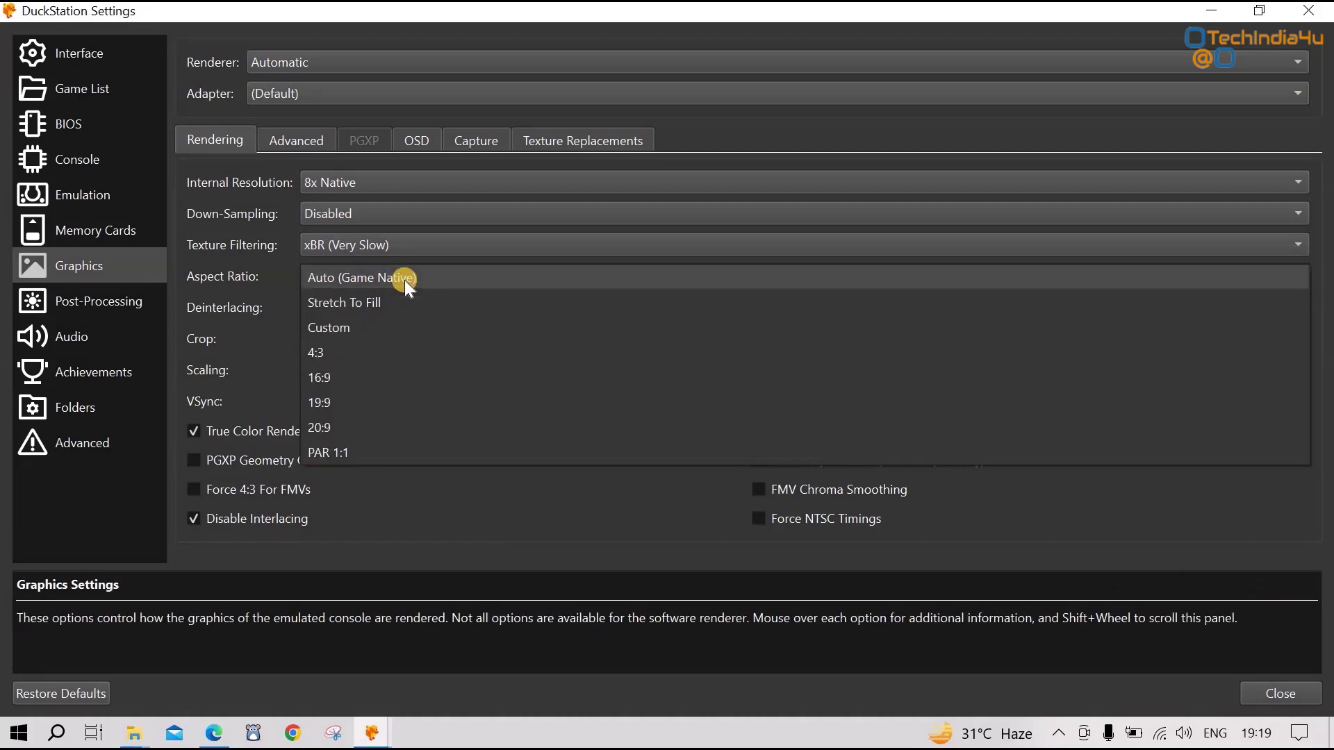
{"action": "left_click", "coordinate": [337, 373]}
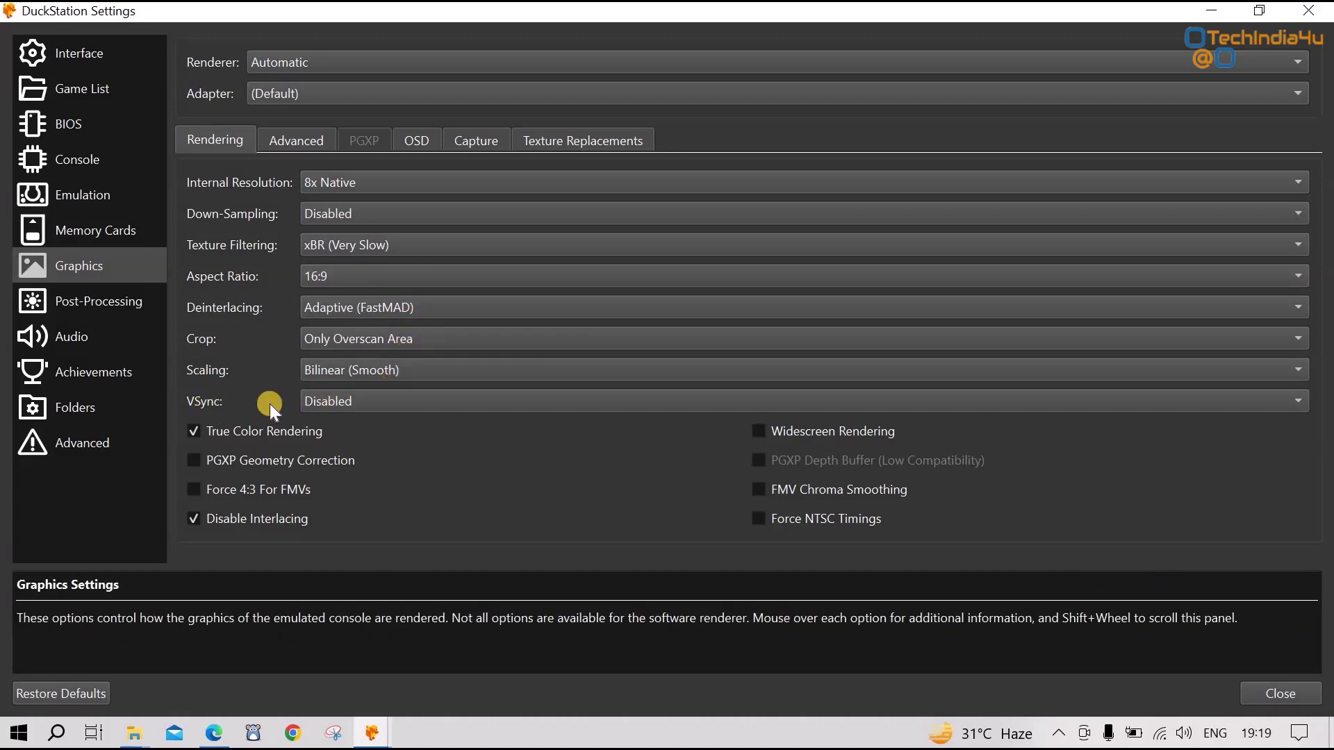
Step: Set the VSync option to VSync and check the renderer choices, keeping Automatic
{"action": "left_click", "coordinate": [395, 401]}
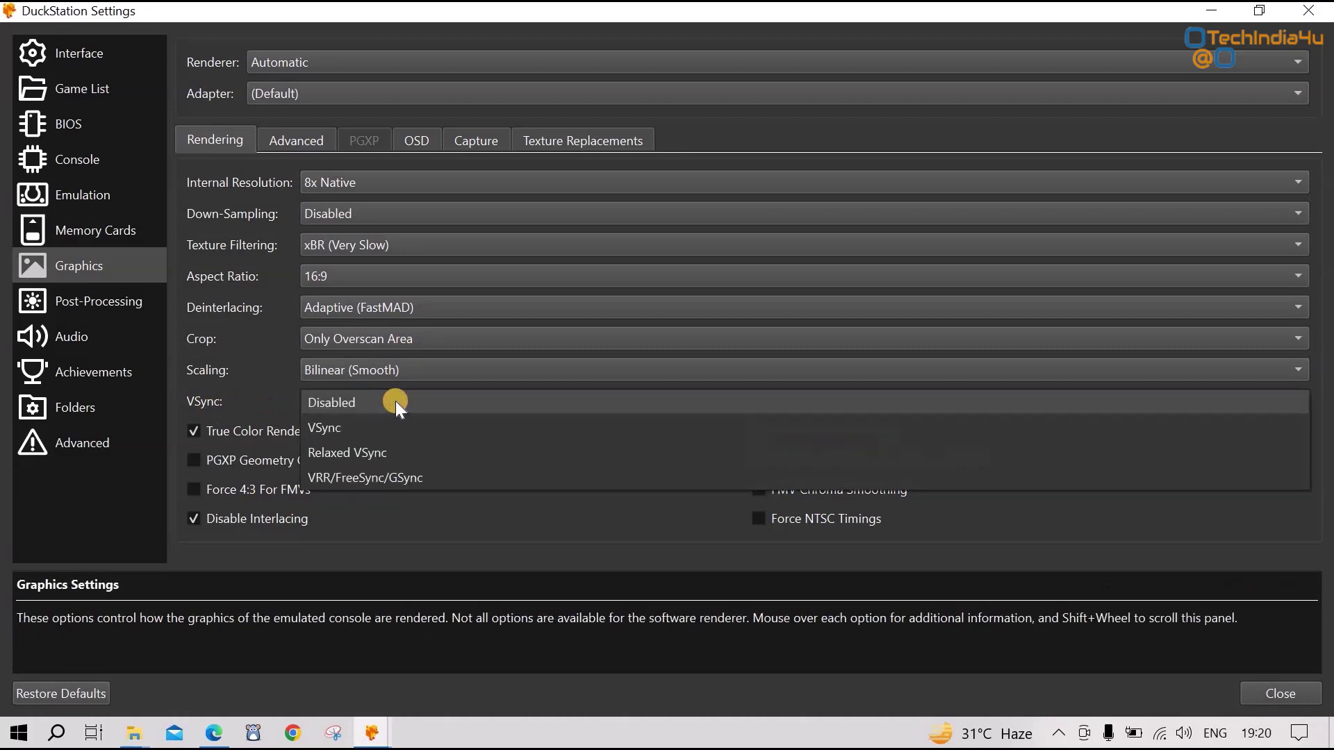
{"action": "left_click", "coordinate": [366, 428]}
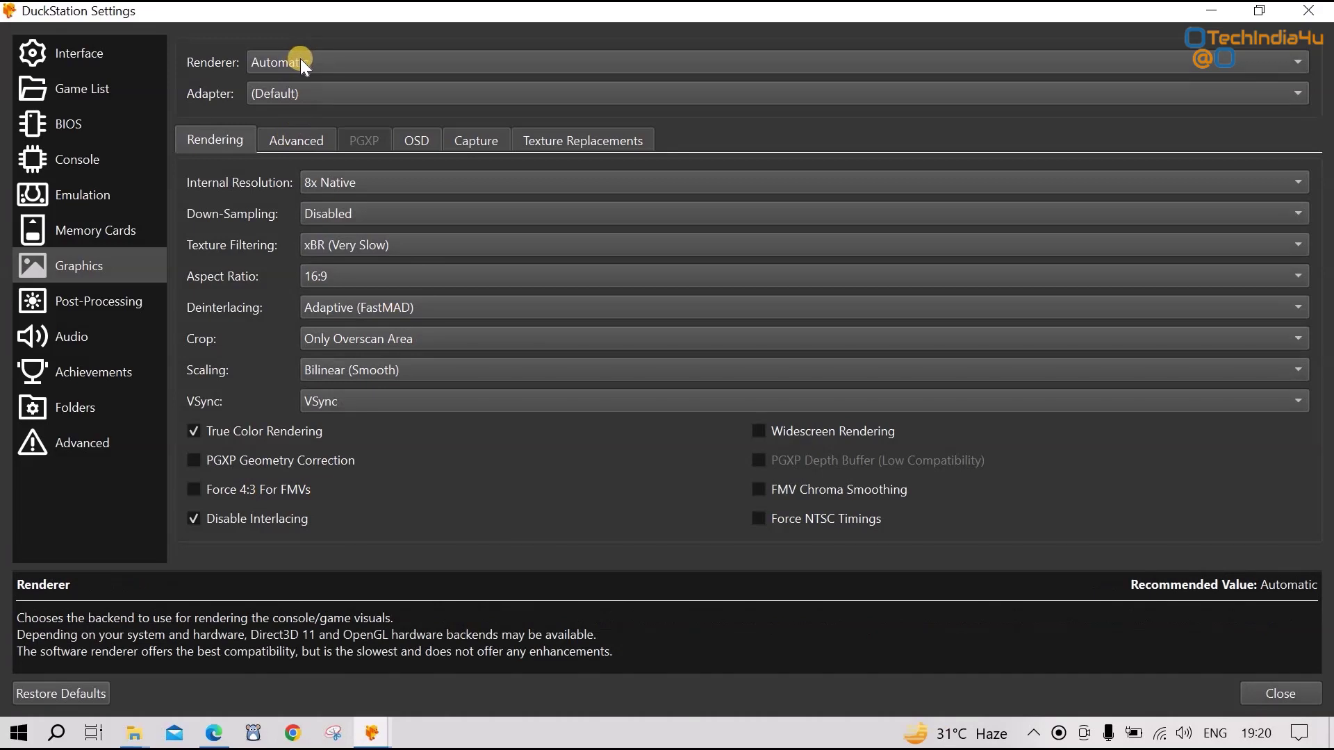
{"action": "left_click", "coordinate": [320, 61]}
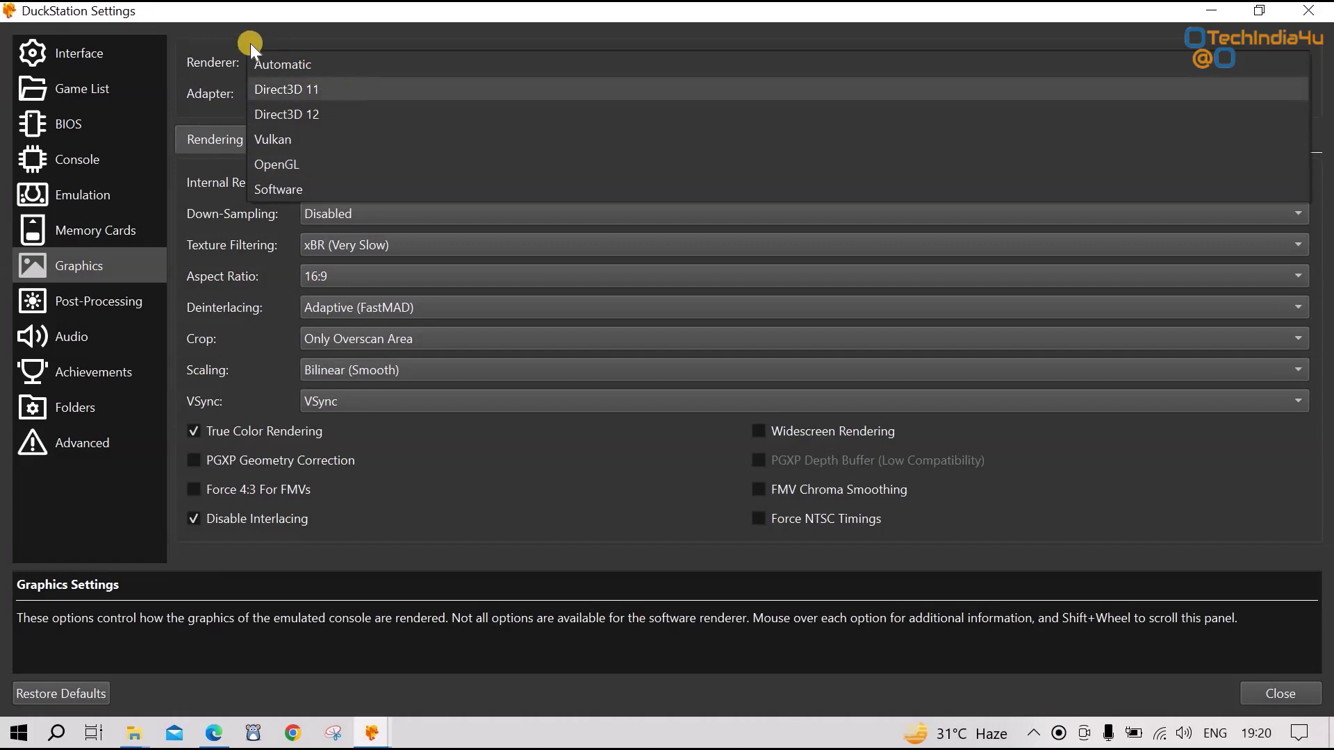
{"action": "left_click", "coordinate": [220, 39]}
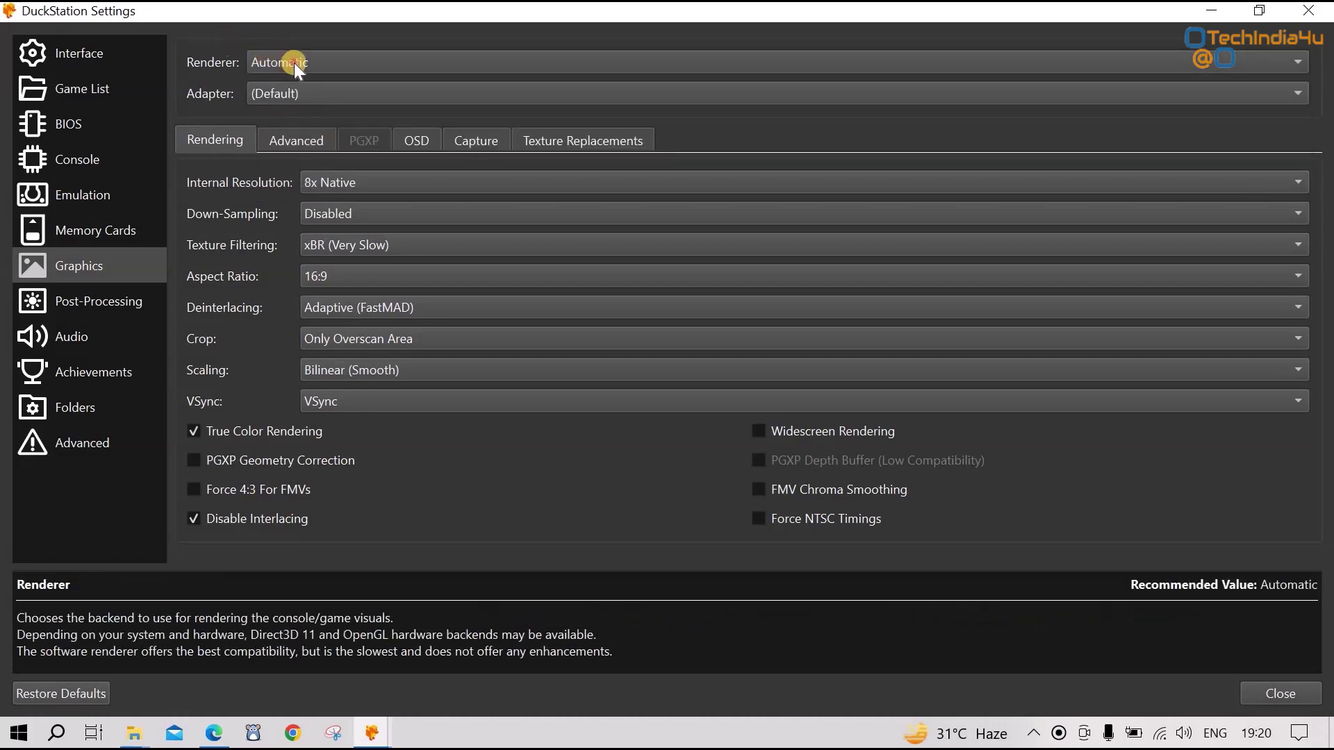
Step: Try the Software renderer, set it back to Automatic and reselect 8x Native as the internal resolution
{"action": "left_click", "coordinate": [294, 63]}
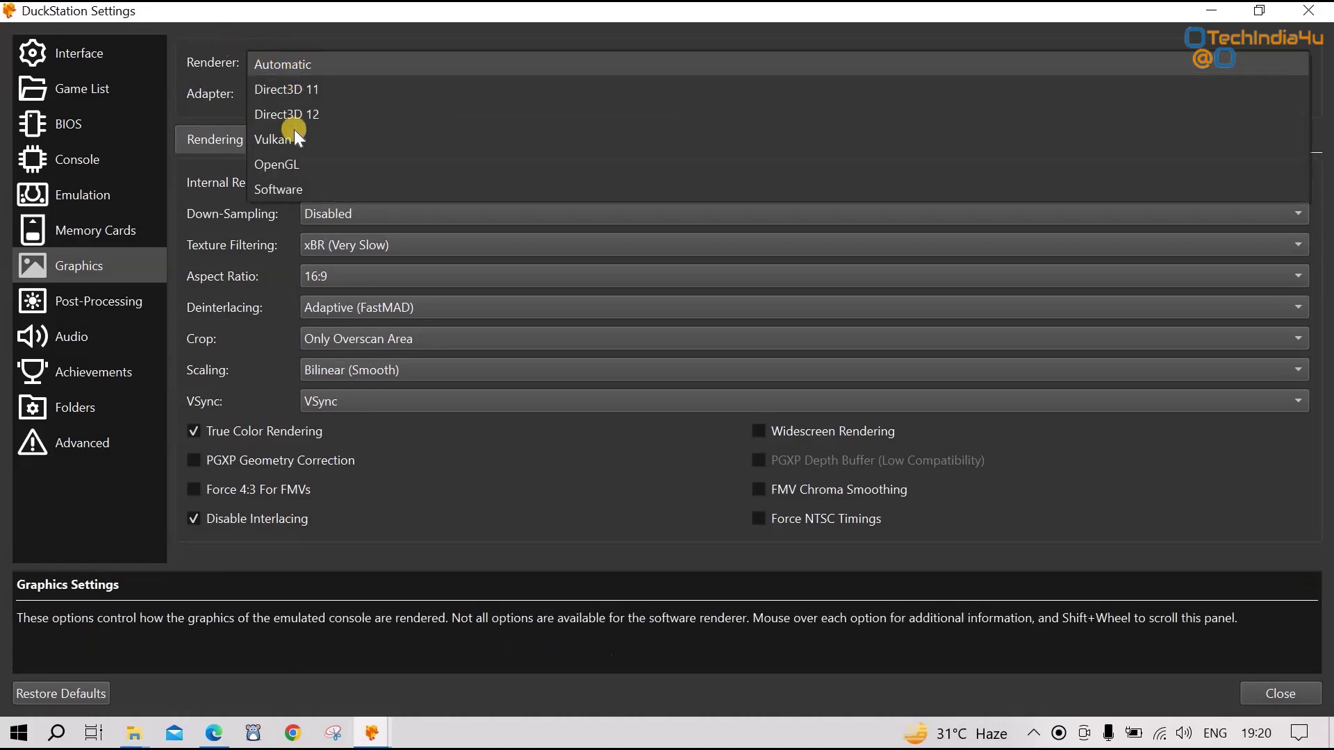
{"action": "left_click", "coordinate": [290, 189]}
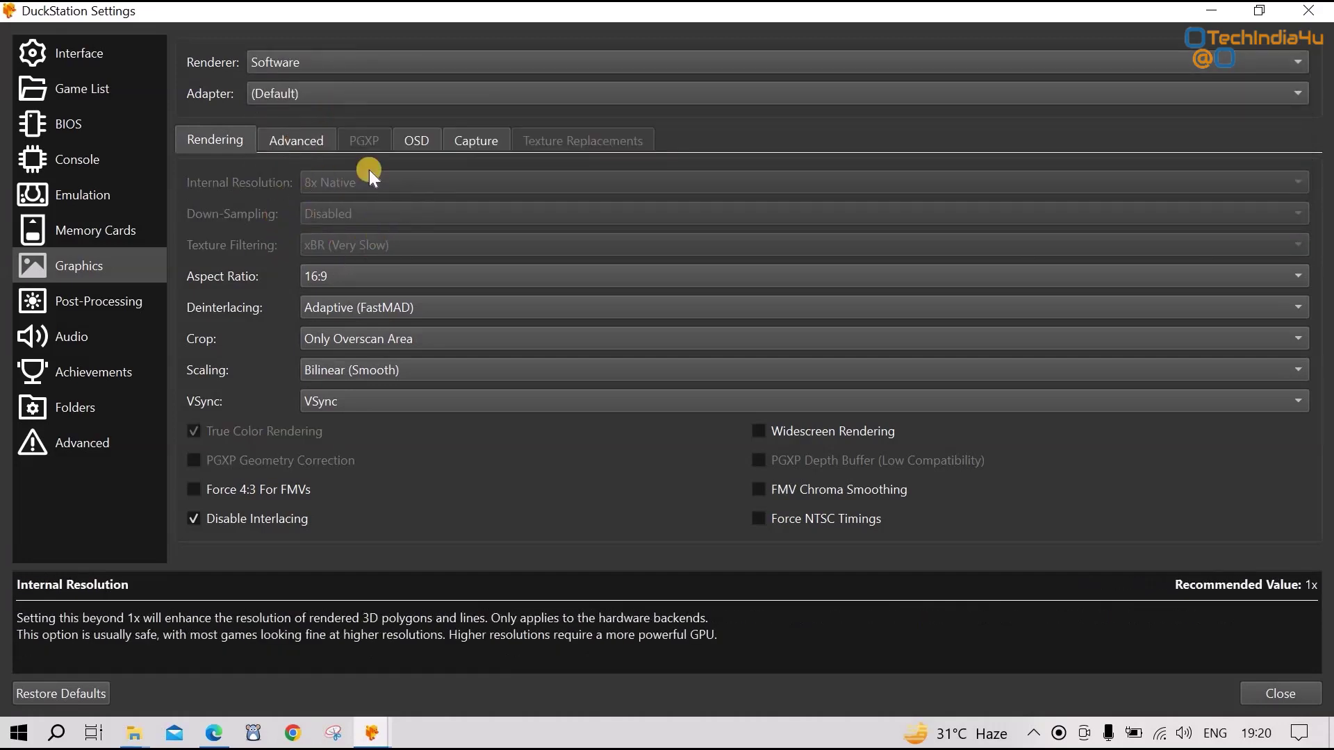
{"action": "left_click", "coordinate": [297, 63]}
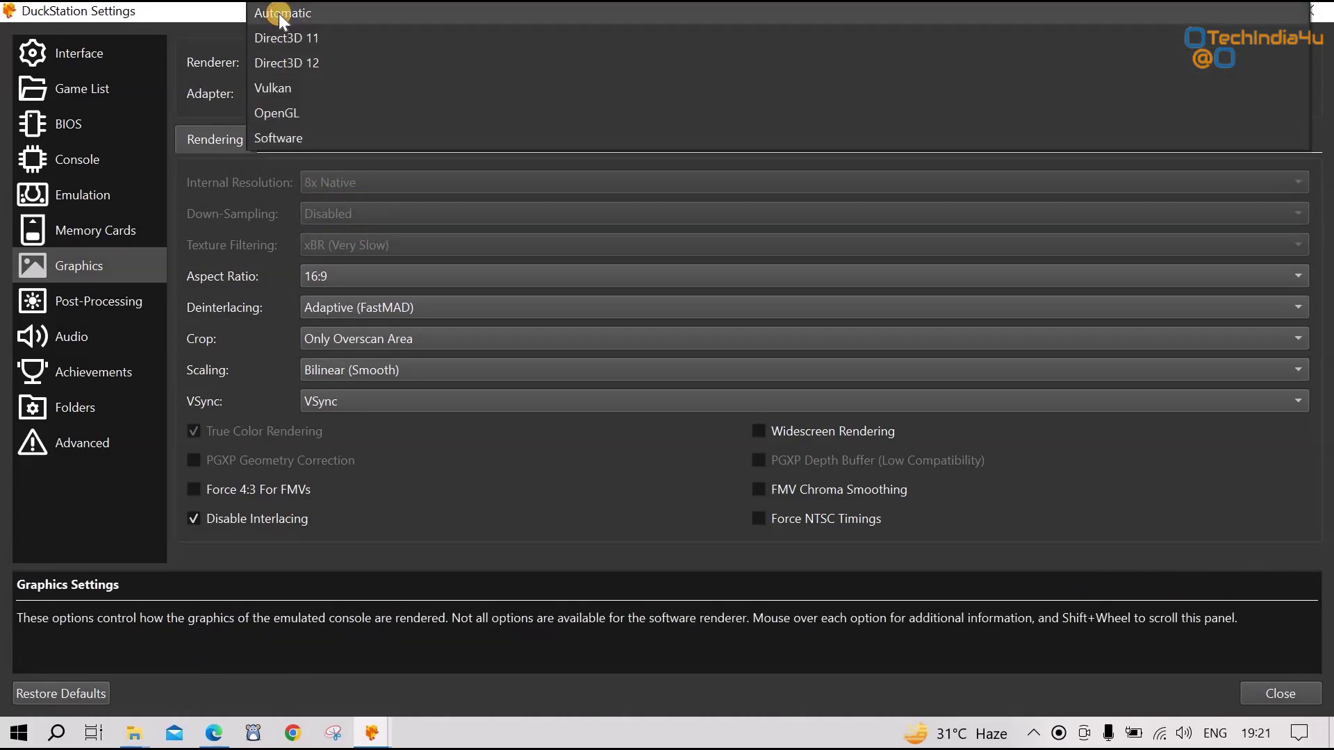
{"action": "left_click", "coordinate": [277, 14]}
{"action": "left_click", "coordinate": [357, 183]}
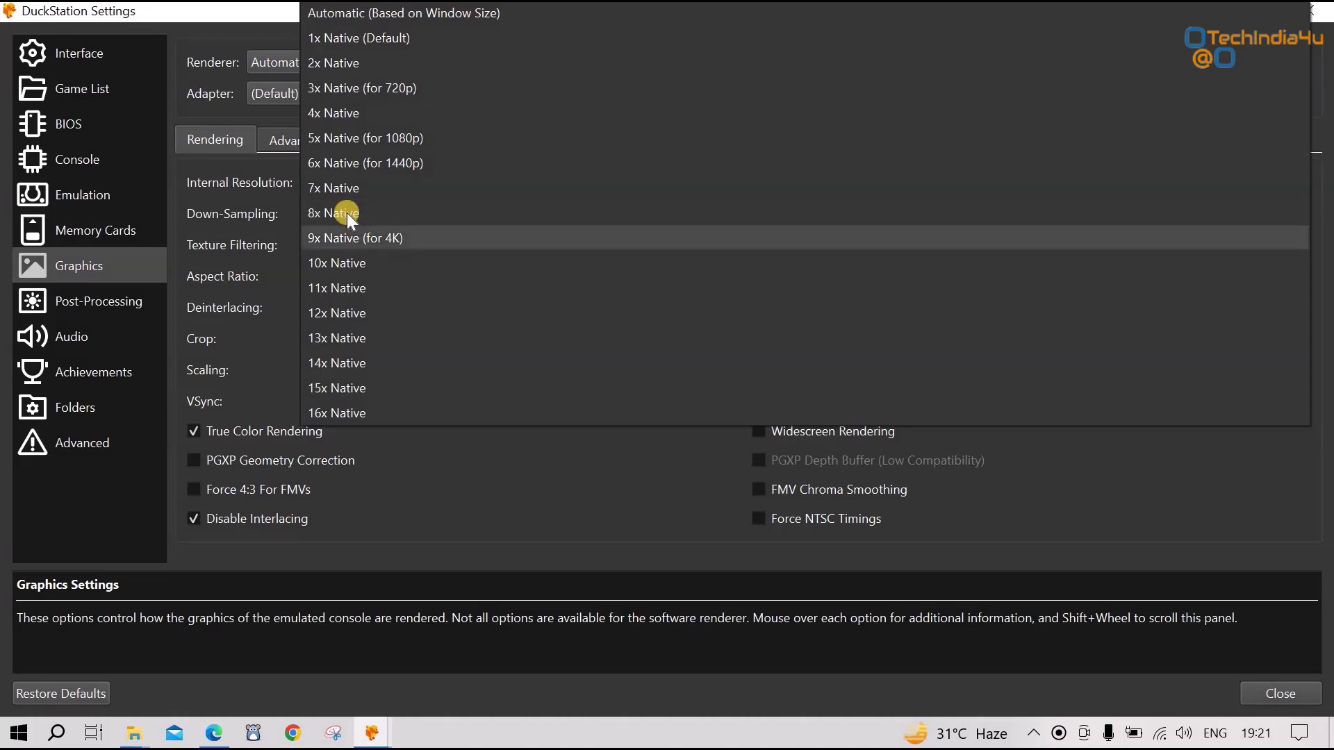
{"action": "left_click", "coordinate": [347, 214]}
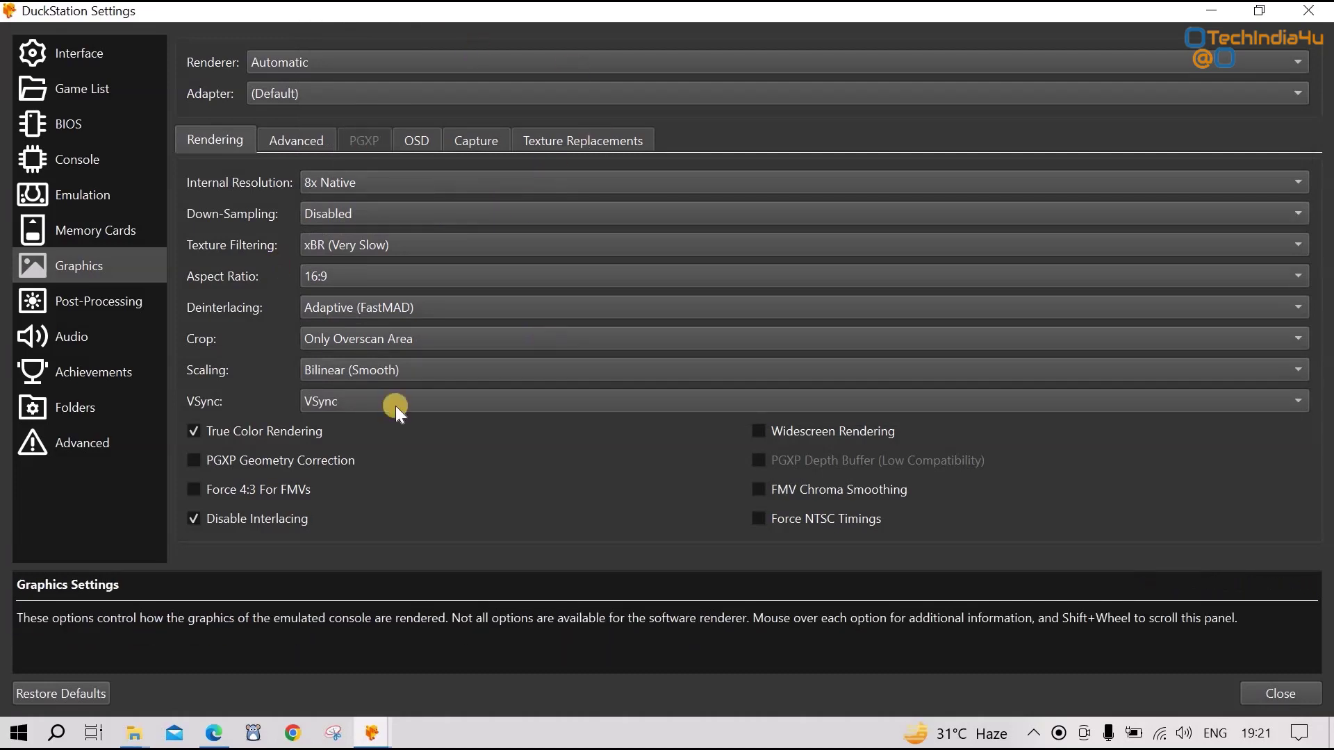
Step: Set the renderer to Software, review the Advanced, OSD and Capture graphics options, and close the settings
{"action": "left_click", "coordinate": [311, 61]}
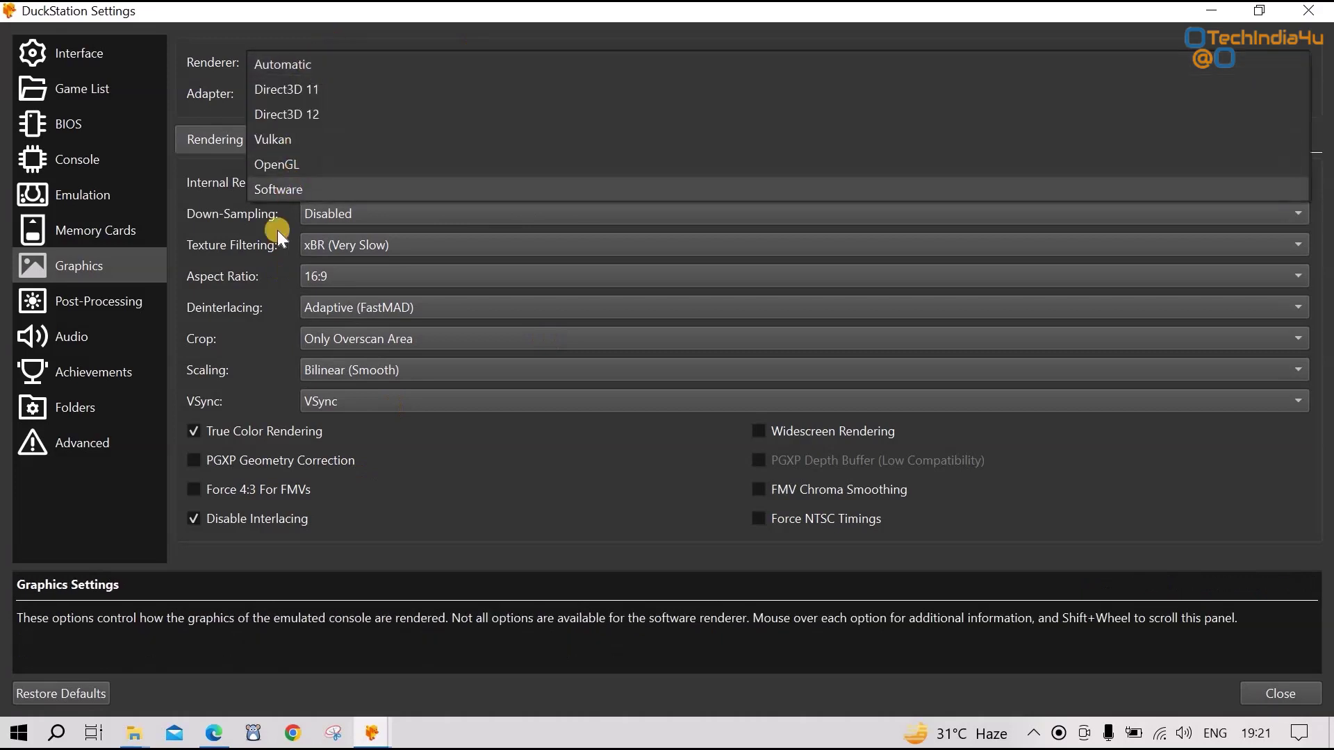
{"action": "left_click", "coordinate": [285, 189]}
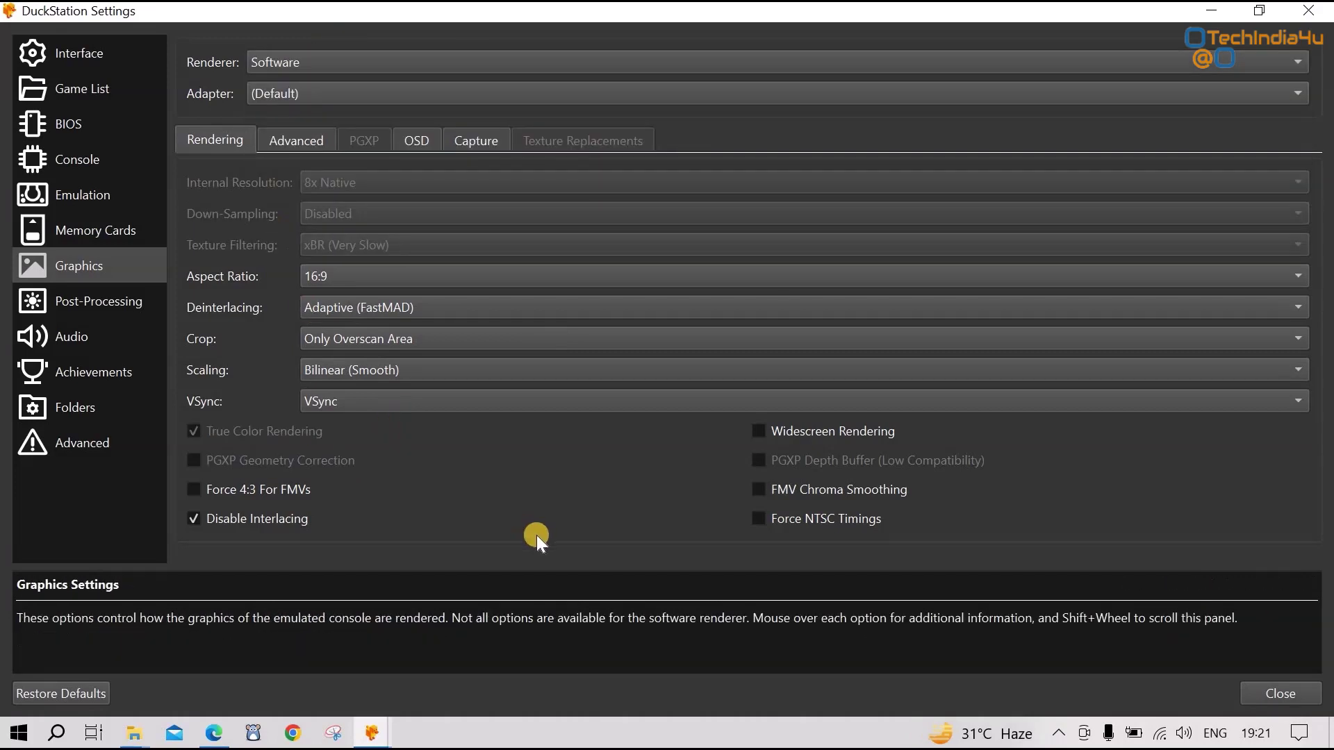
{"action": "left_click", "coordinate": [298, 143]}
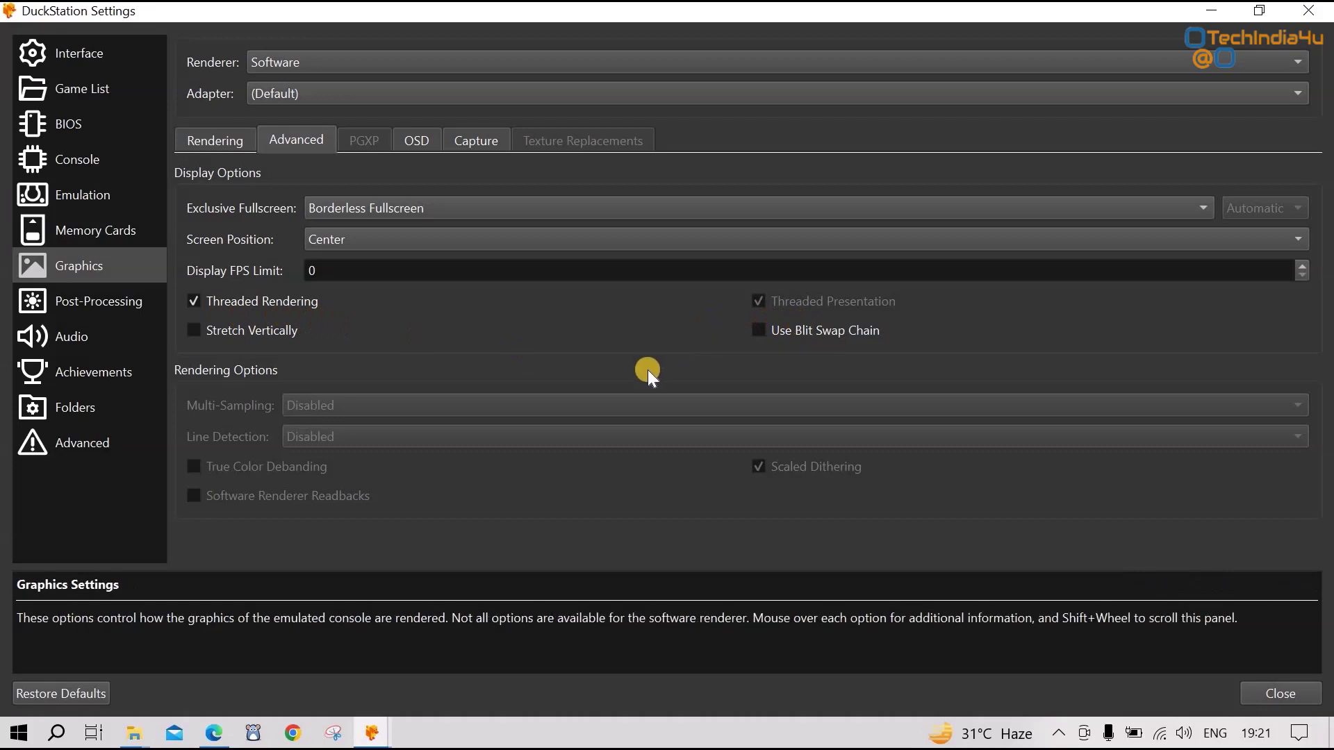
{"action": "left_click", "coordinate": [421, 140]}
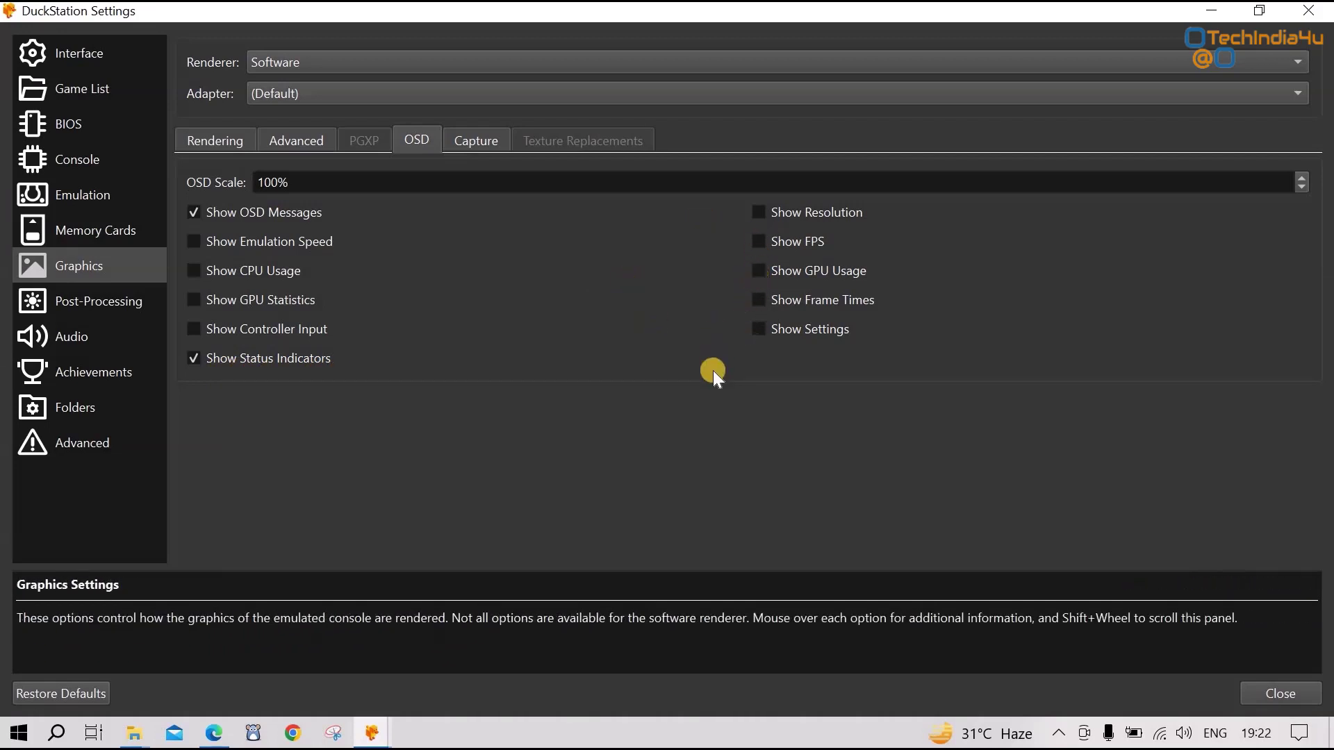
{"action": "left_click", "coordinate": [486, 139]}
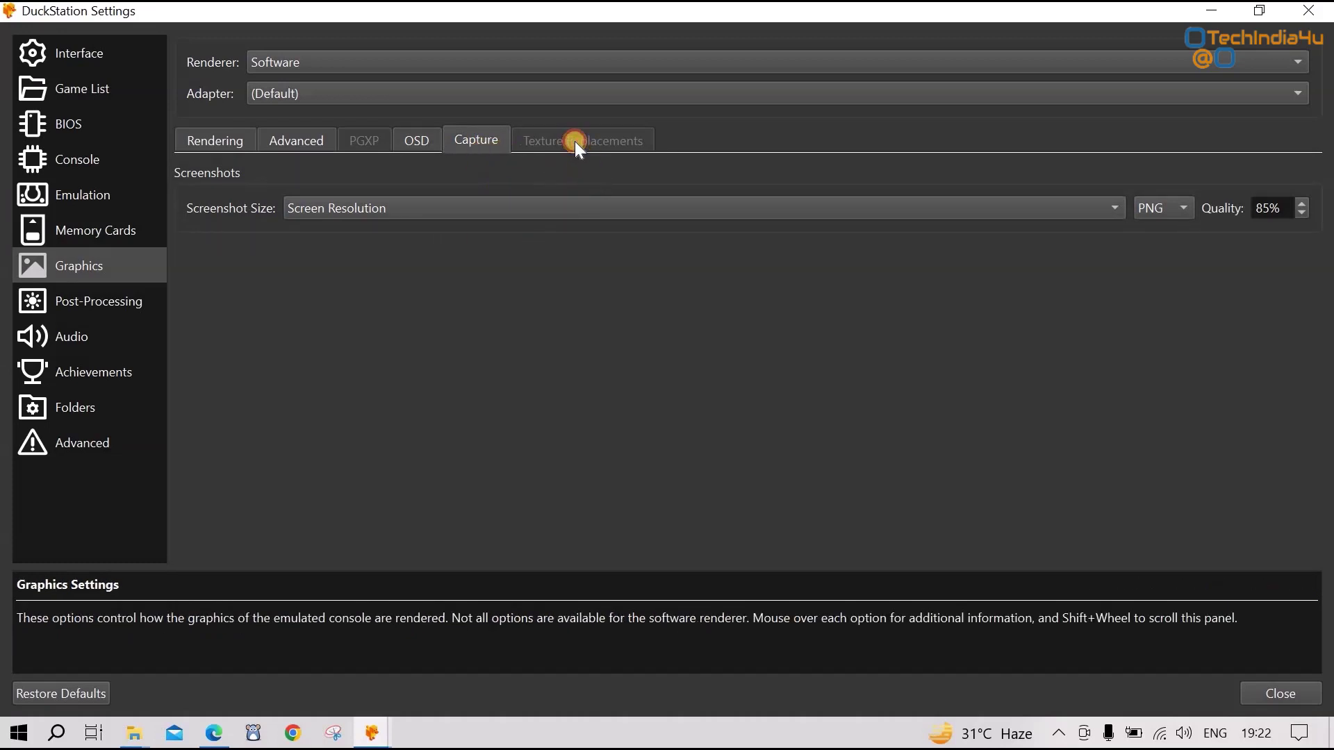
{"action": "left_click", "coordinate": [298, 141]}
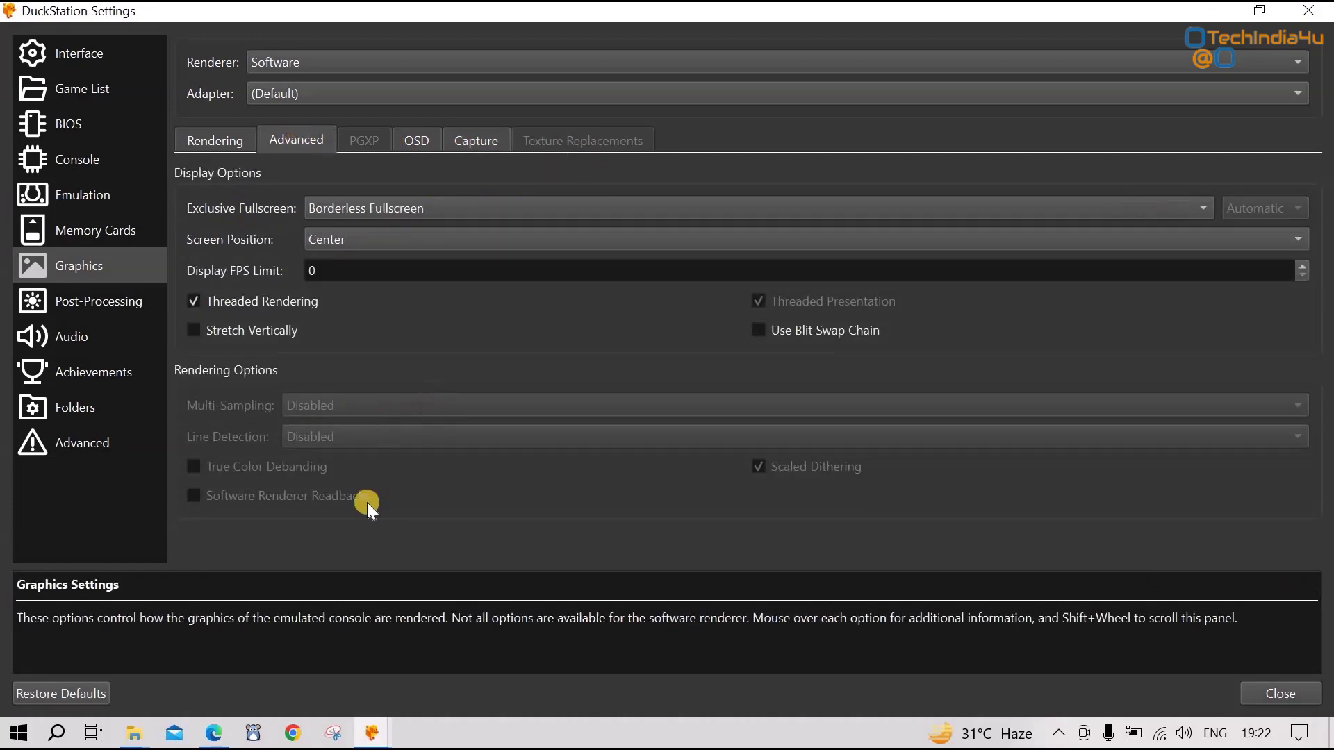
{"action": "mouse_move", "coordinate": [367, 502]}
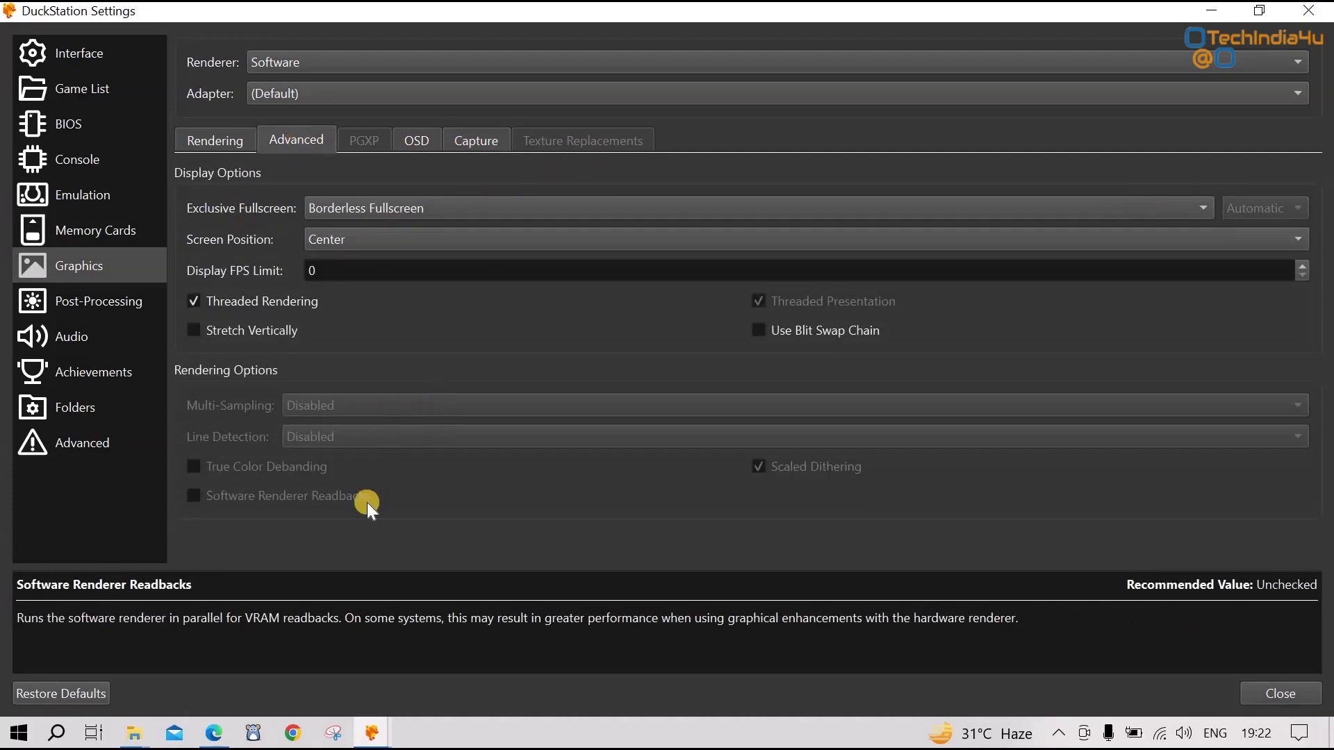
{"action": "left_click", "coordinate": [1291, 697]}
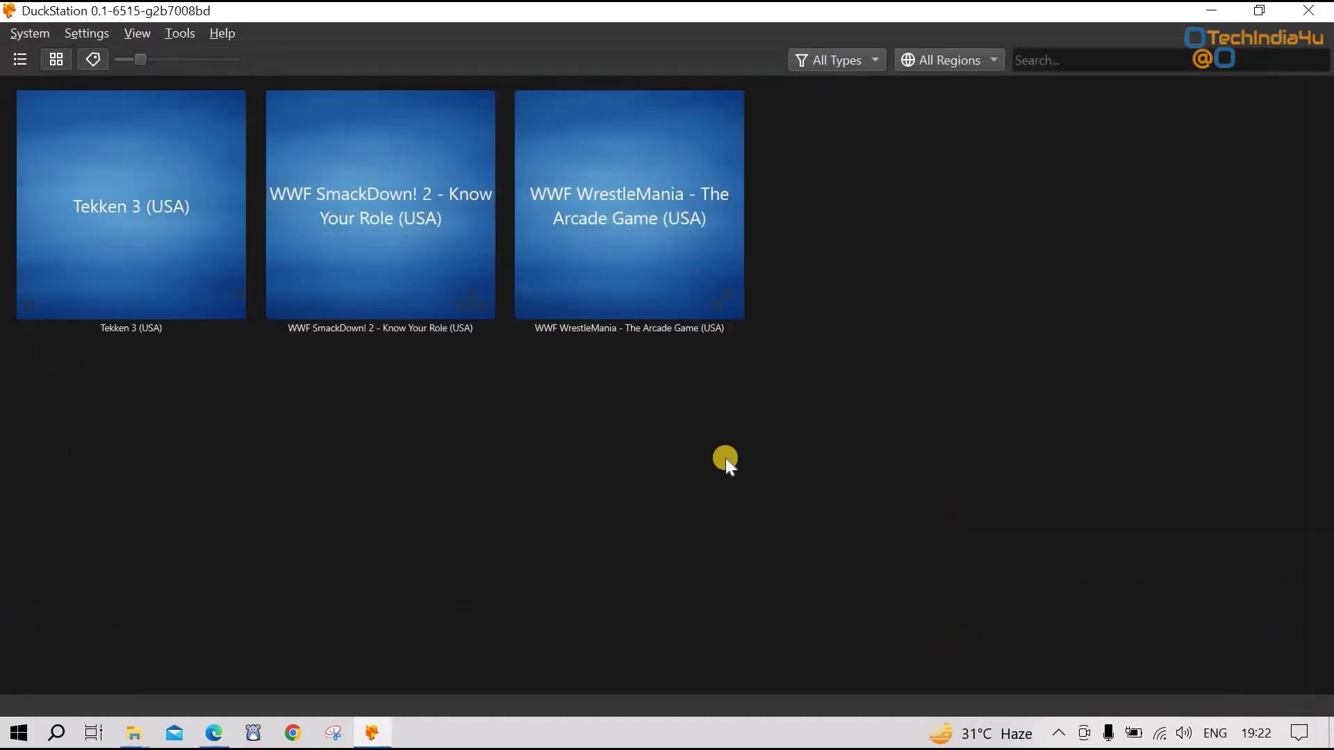
Step: Set the BIOS directory to the SCPH1001 folder inside New folder on the Desktop
{"action": "left_click", "coordinate": [85, 33]}
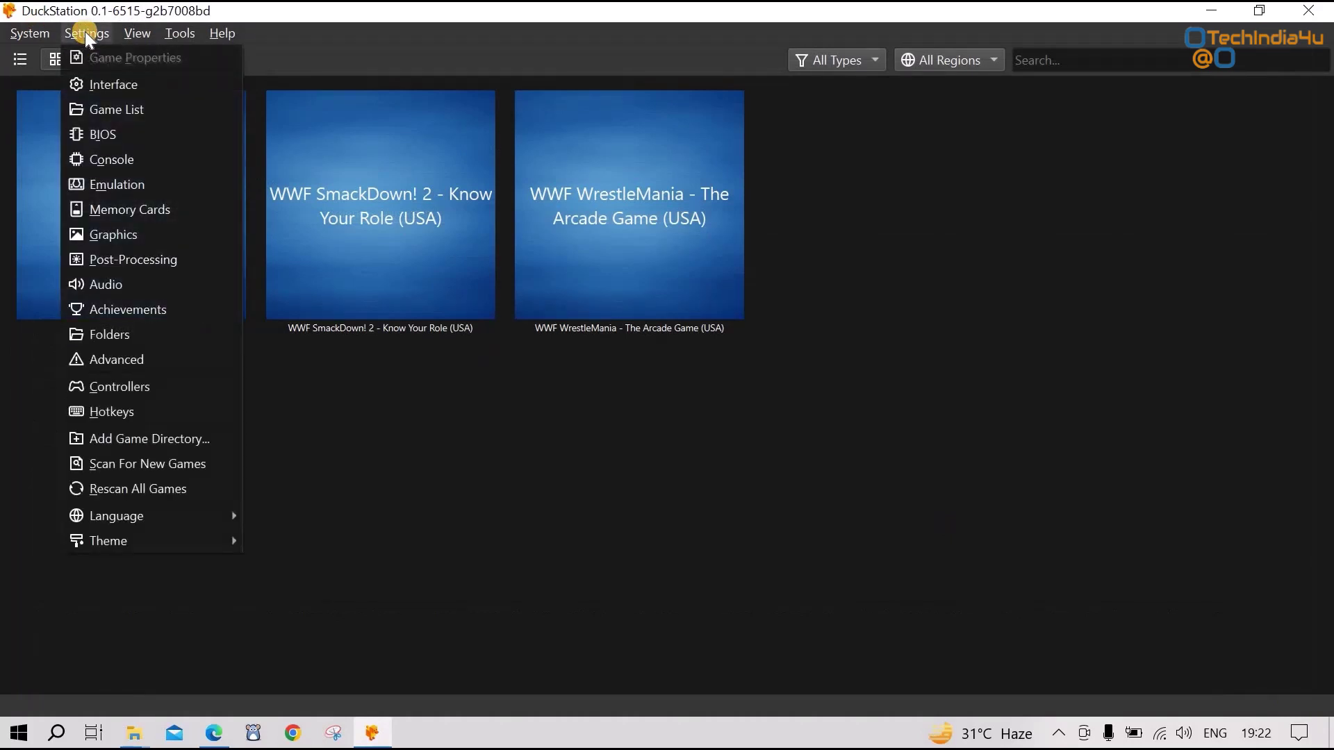
{"action": "left_click", "coordinate": [106, 134]}
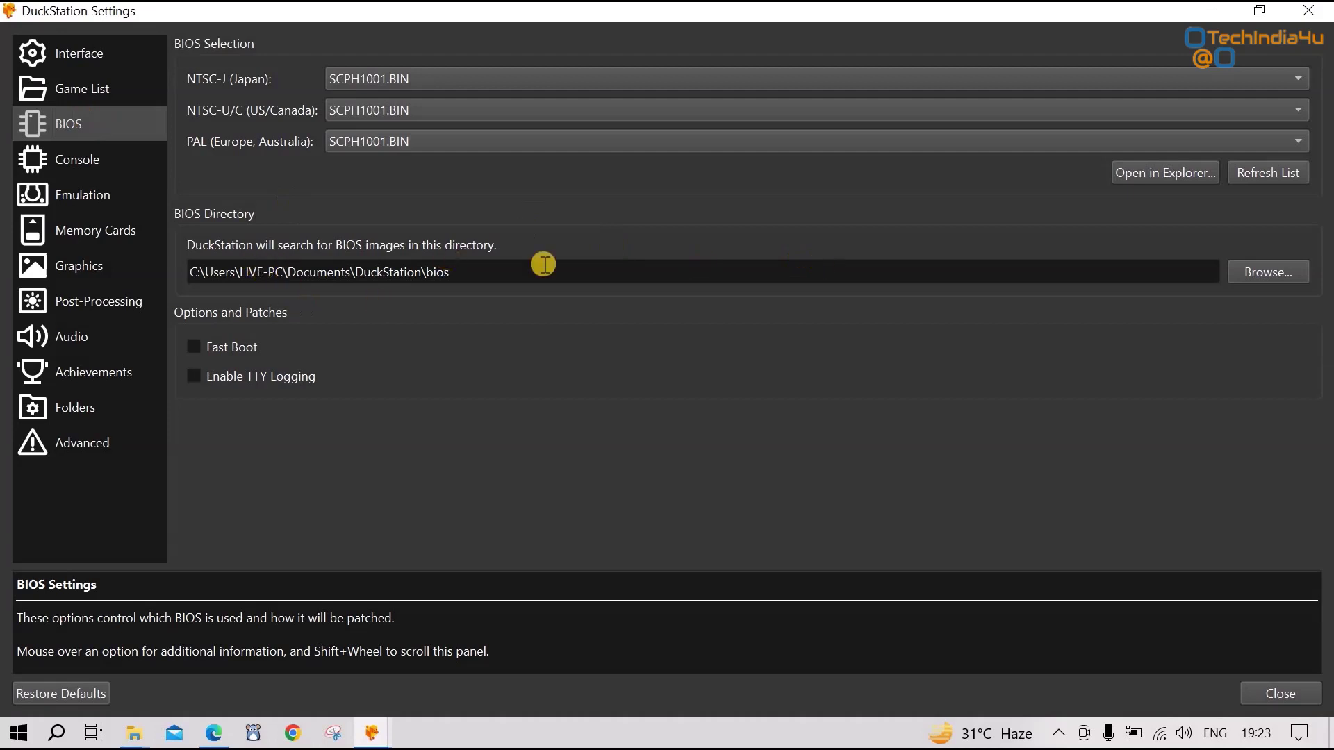
{"action": "left_click", "coordinate": [1240, 272]}
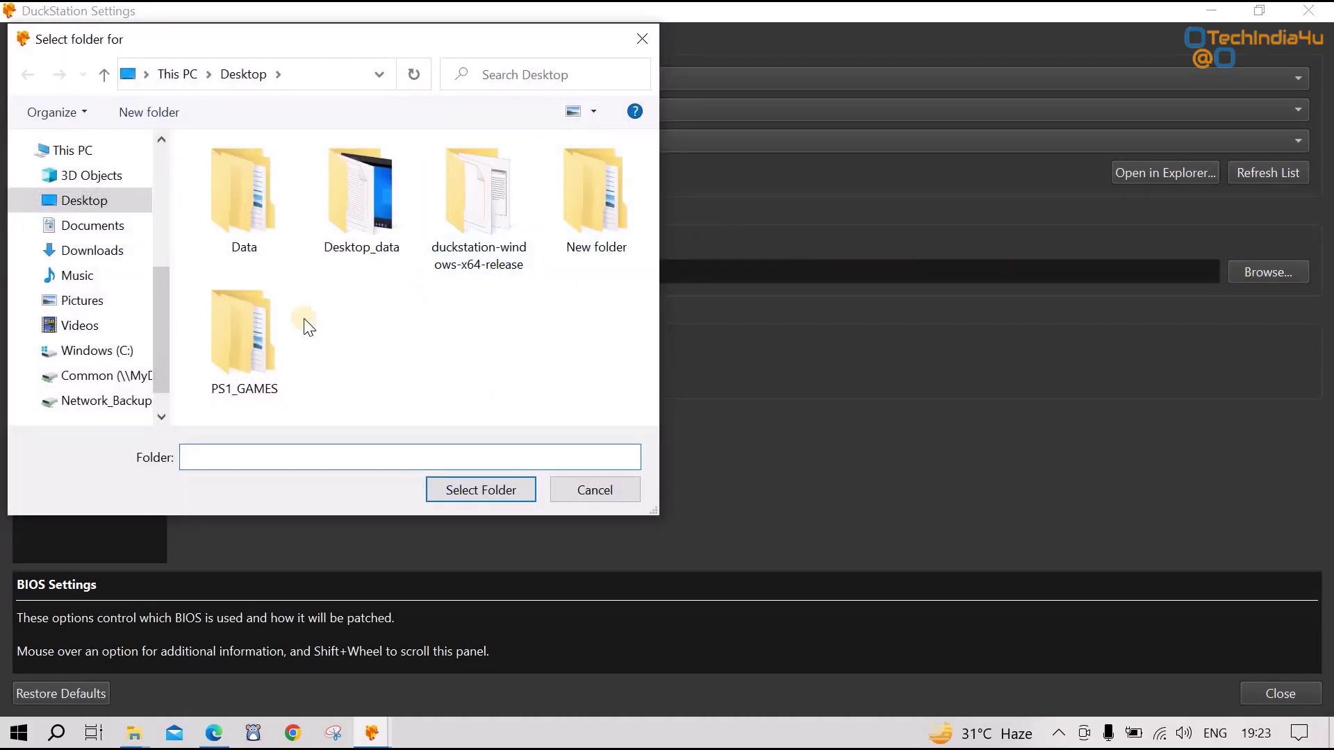
{"action": "double_click", "coordinate": [586, 231]}
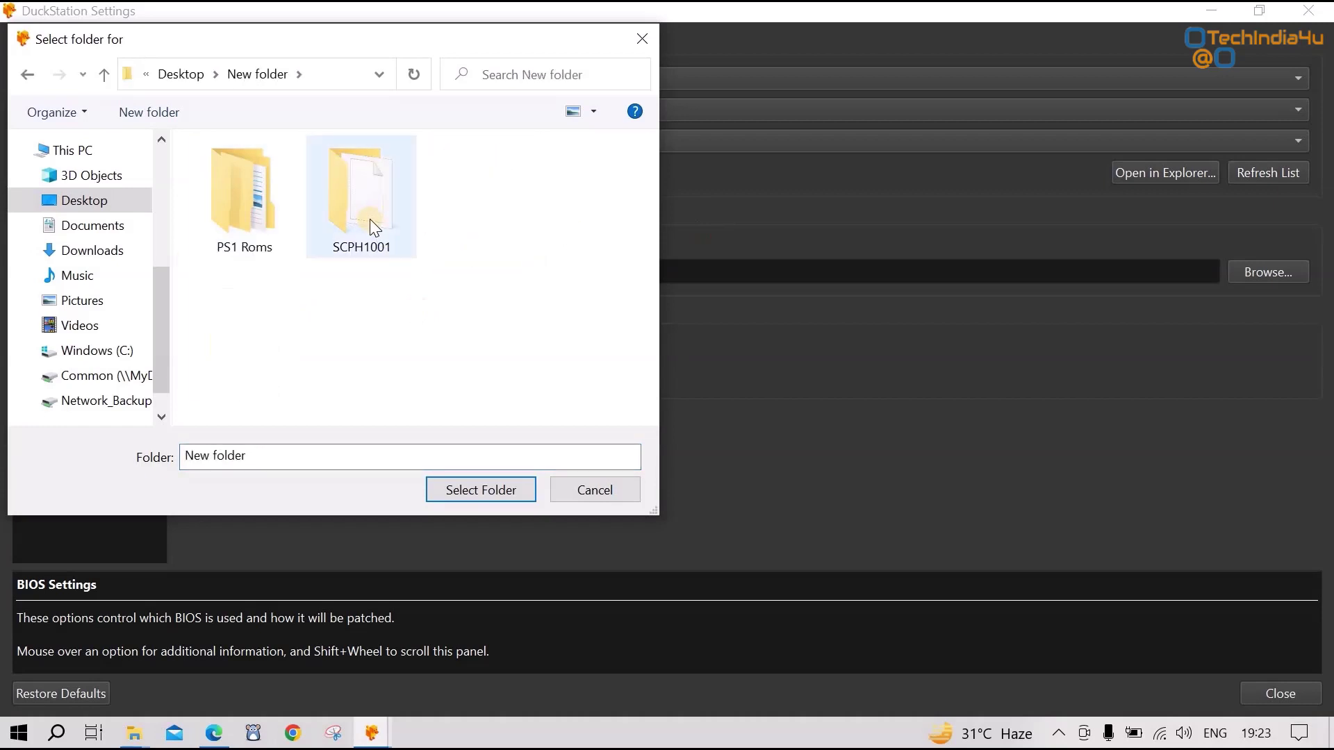
{"action": "left_click", "coordinate": [370, 219]}
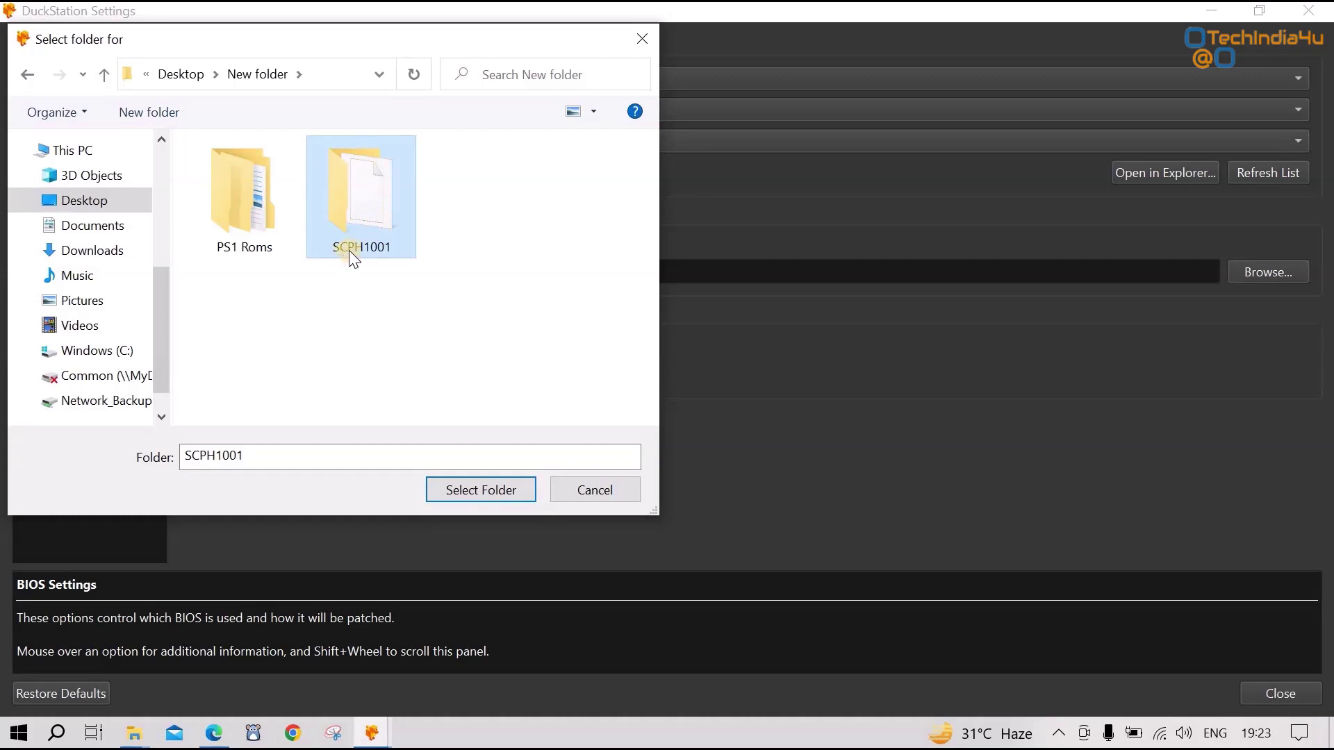
{"action": "left_click", "coordinate": [491, 489]}
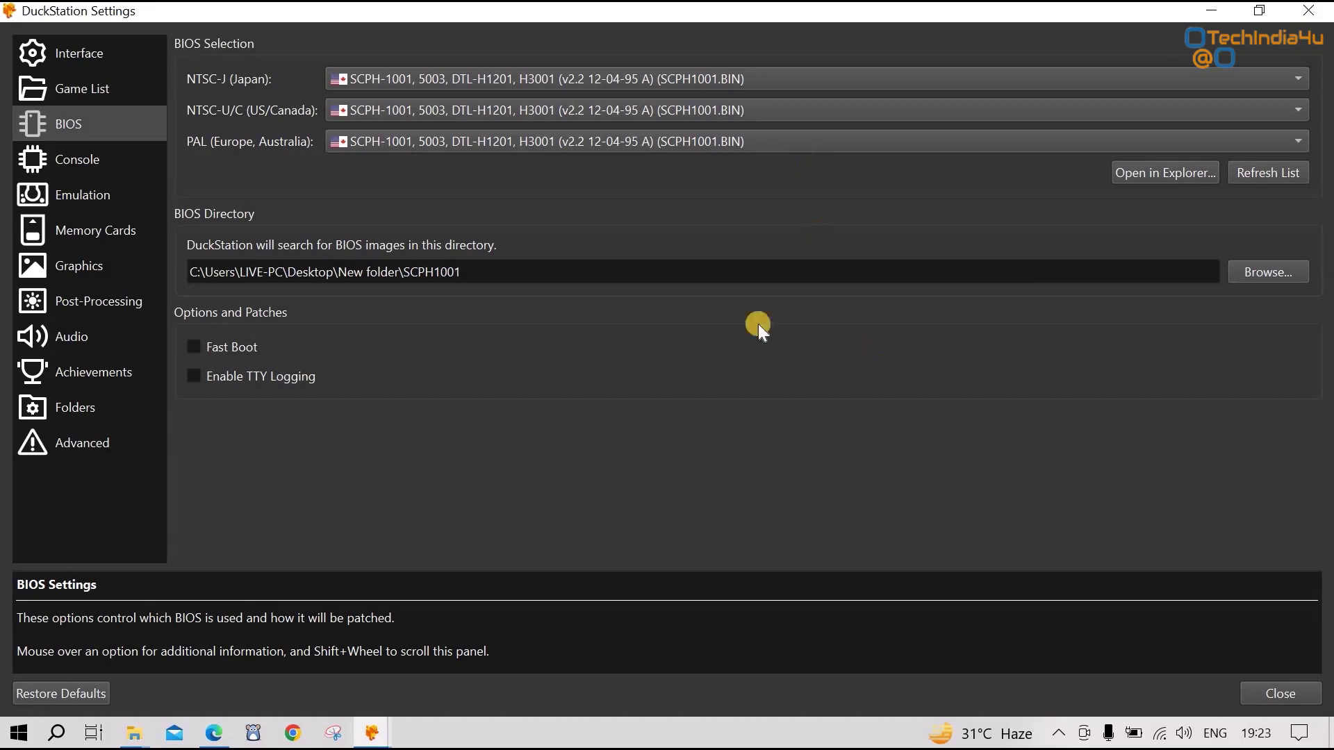
{"action": "mouse_move", "coordinate": [755, 380]}
Step: Review the interface's Game Display options, including Start Fullscreen, and close the settings
{"action": "left_click", "coordinate": [77, 64]}
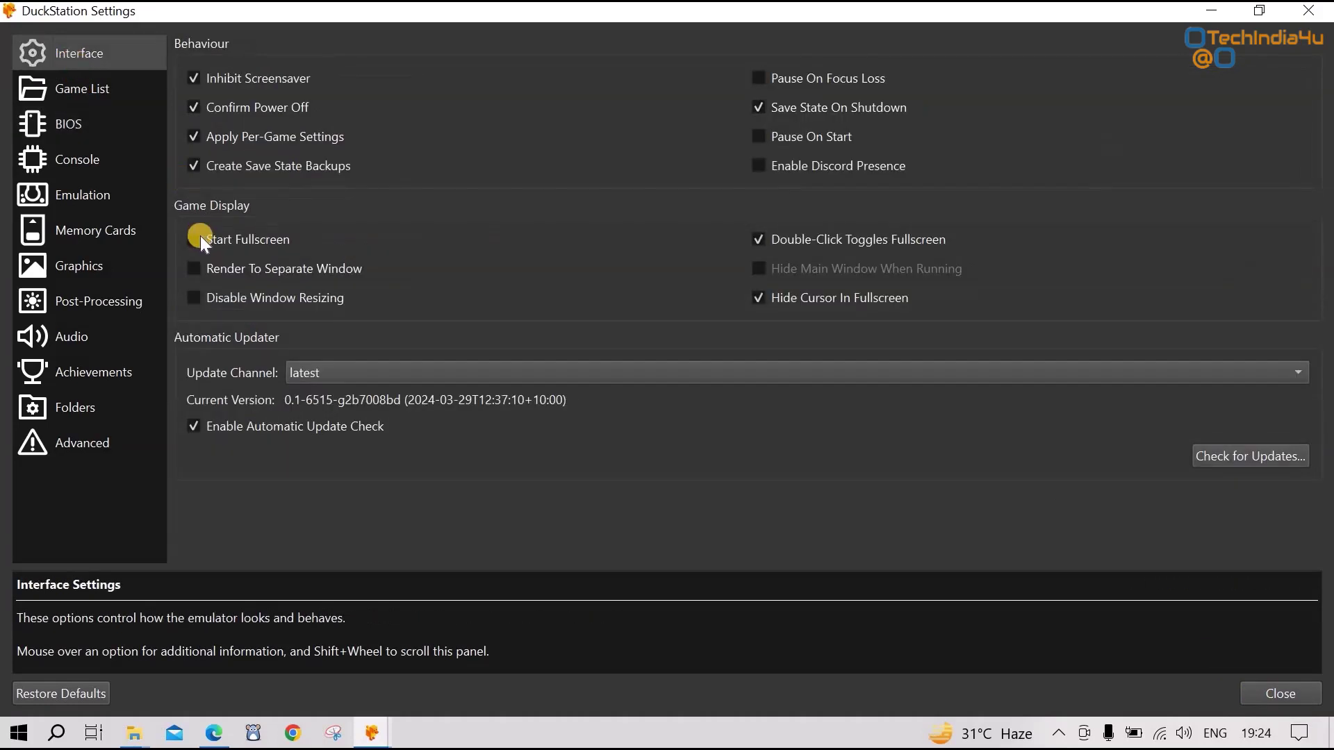
{"action": "mouse_move", "coordinate": [340, 274]}
{"action": "mouse_move", "coordinate": [190, 243]}
{"action": "left_click", "coordinate": [1287, 694]}
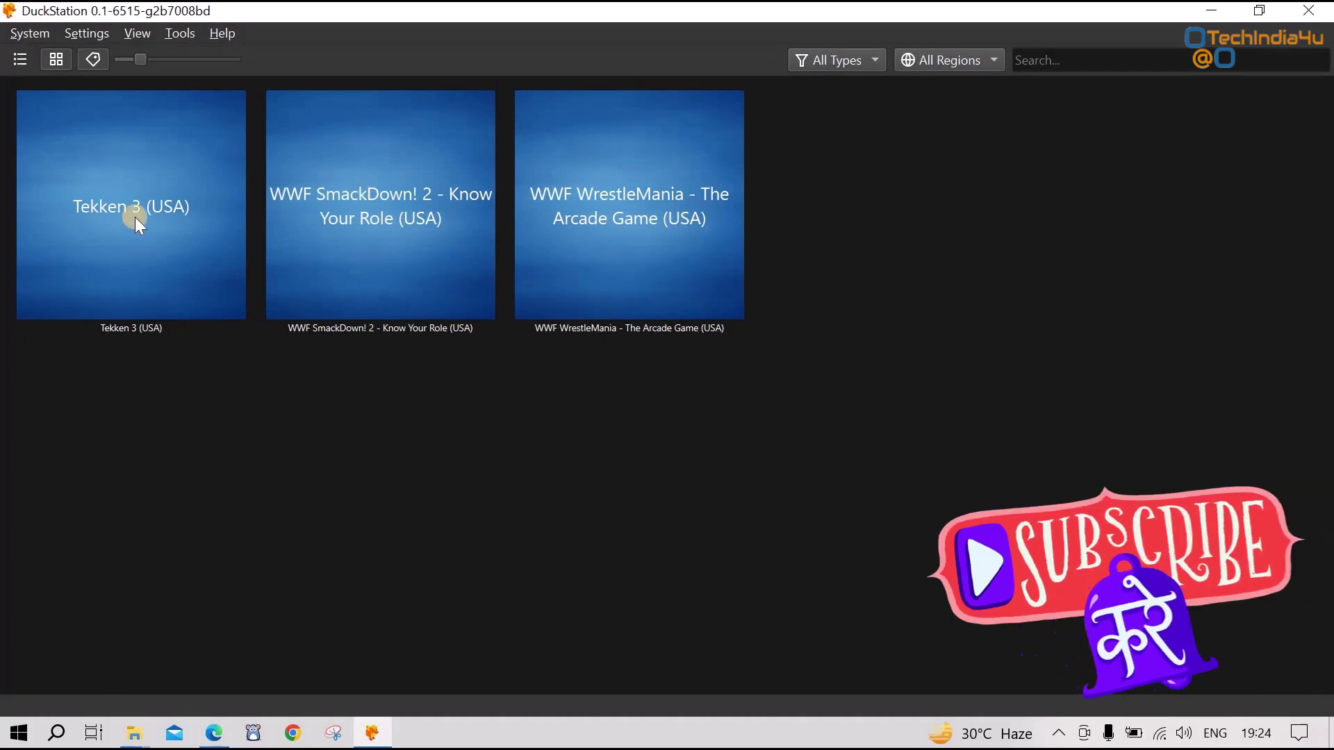
Step: Look at the game library in list and grid view, and switch to the SteamGridDB site in Edge
{"action": "left_click", "coordinate": [20, 60]}
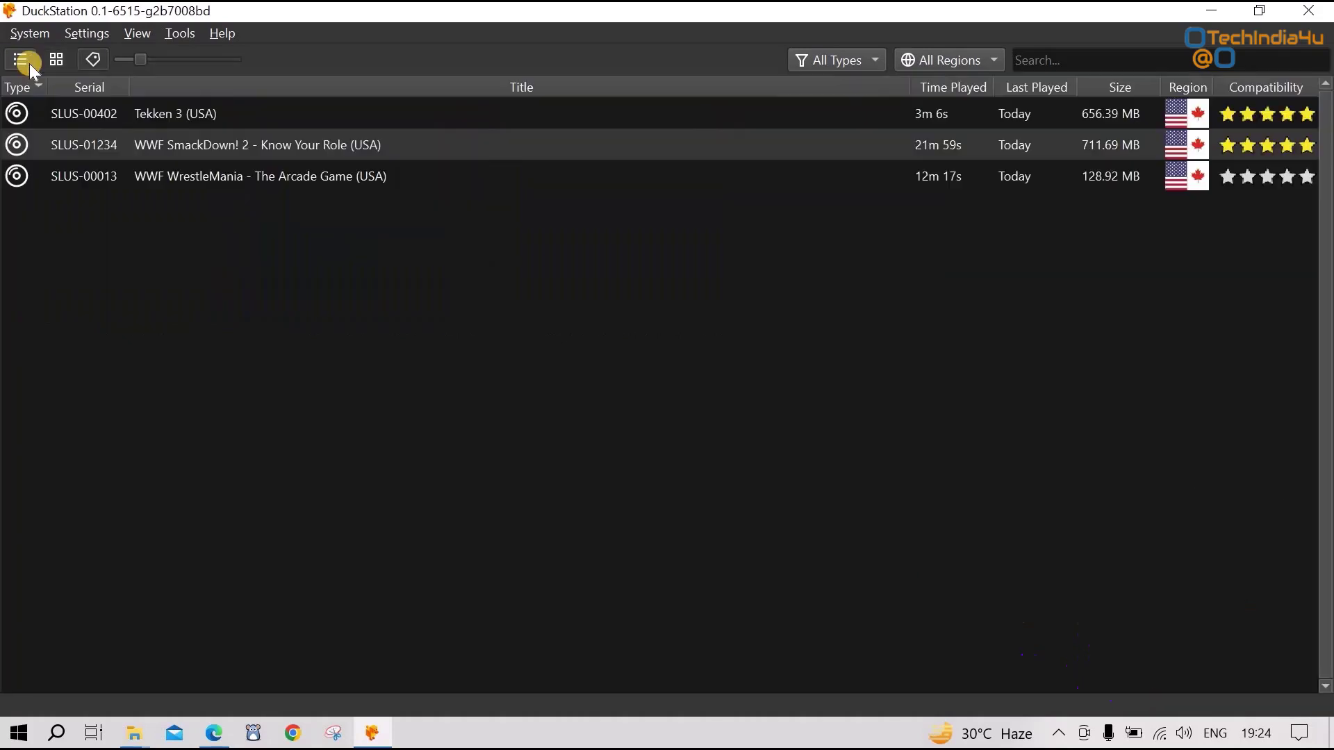
{"action": "left_click", "coordinate": [55, 61]}
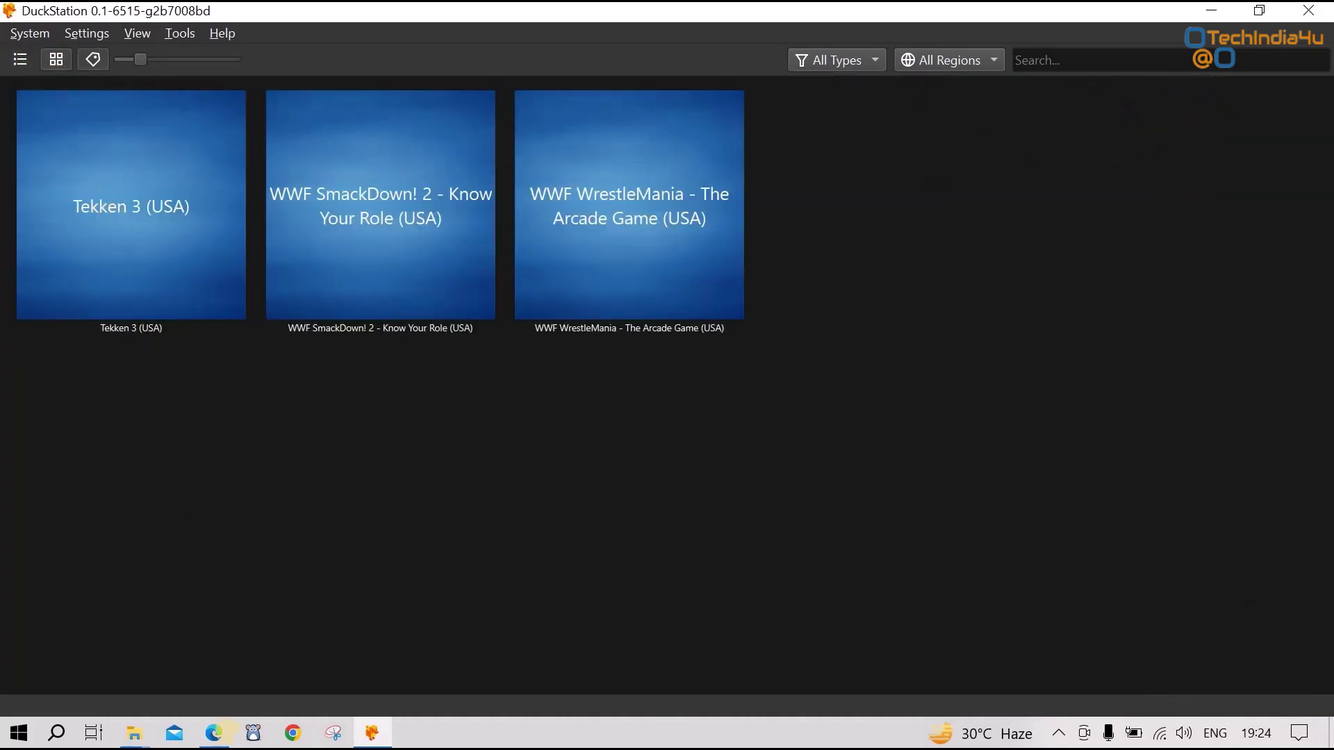
{"action": "left_click", "coordinate": [212, 646]}
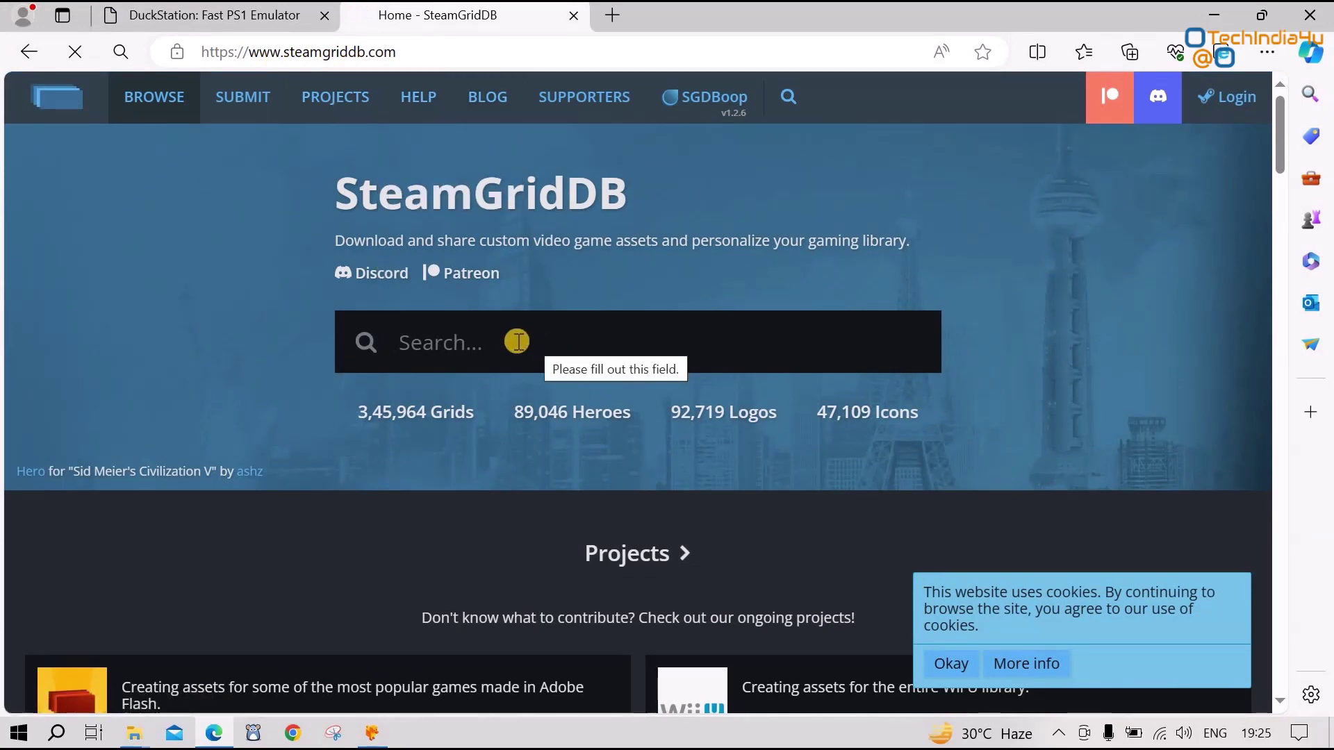
{"action": "left_click", "coordinate": [373, 733]}
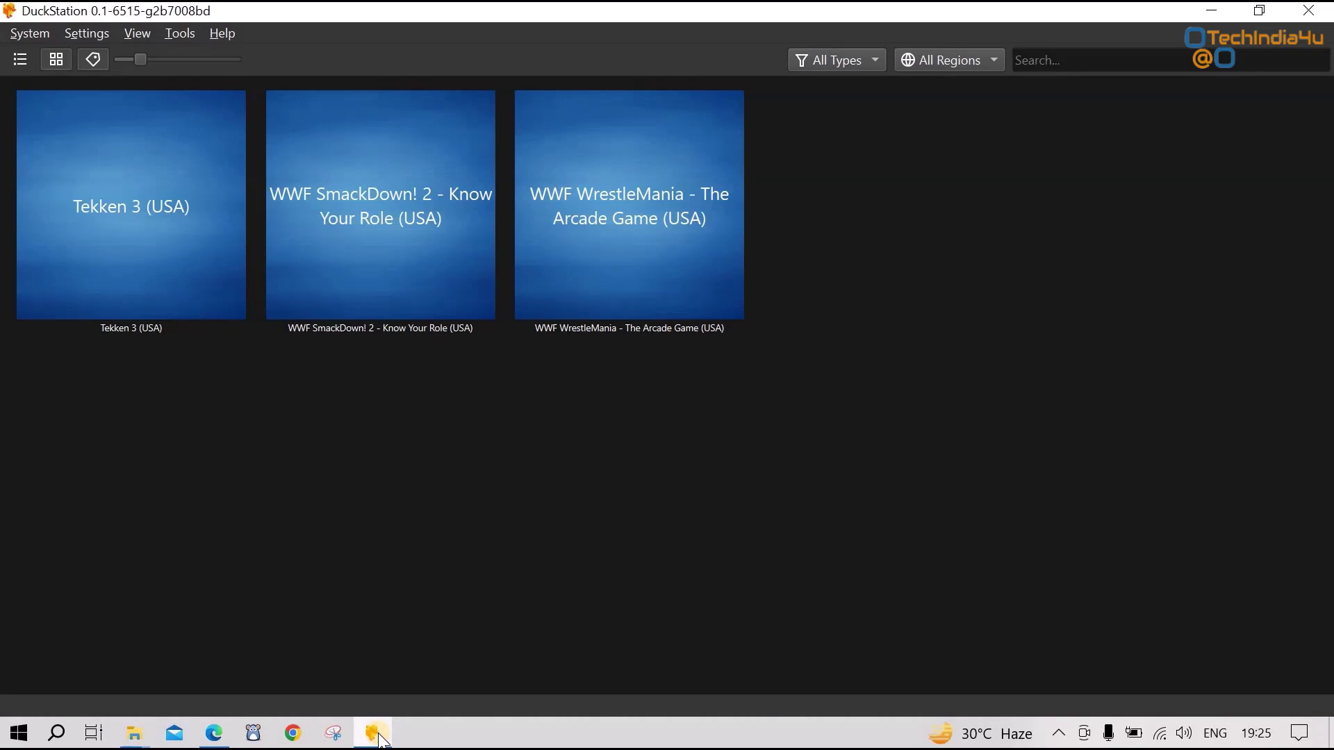
{"action": "left_click", "coordinate": [381, 741]}
Step: Search SteamGridDB for Tekken 3, open the game's page and accept the cookie notice
{"action": "left_click", "coordinate": [462, 341]}
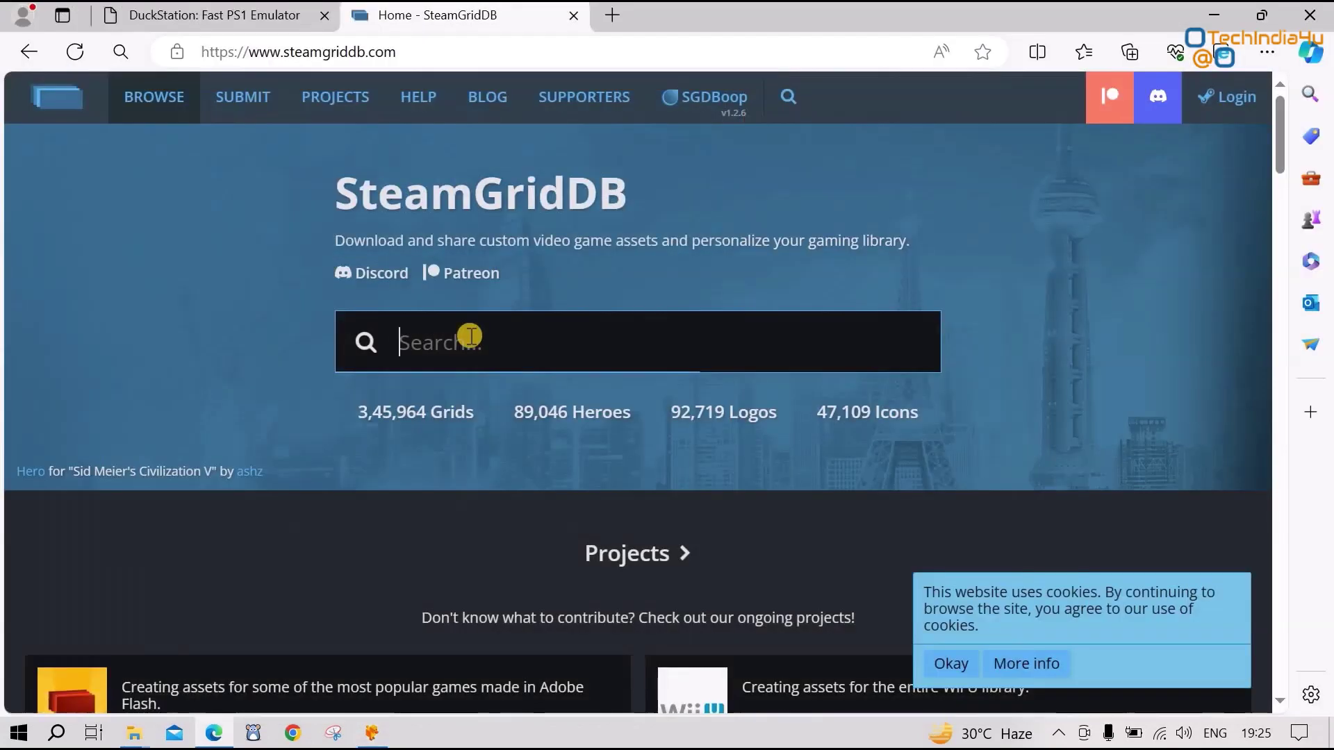
{"action": "type", "text": "tekken3"}
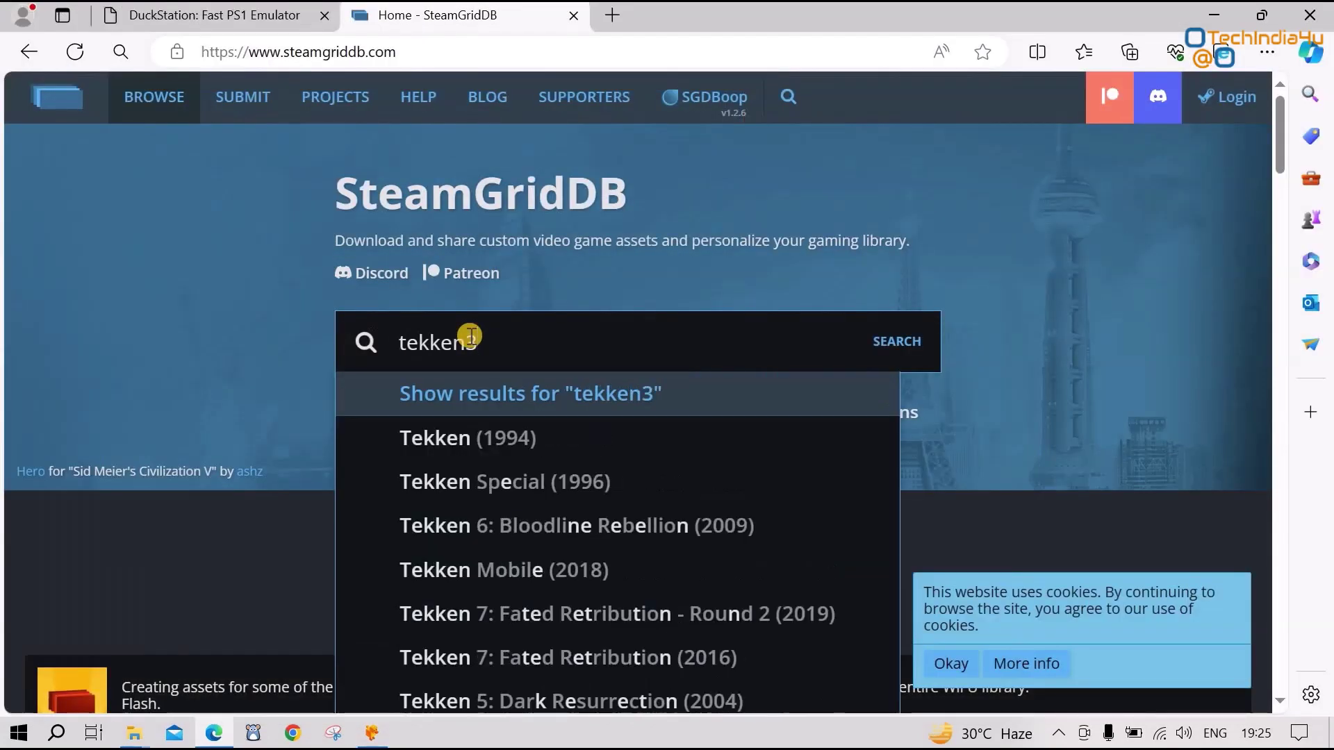
{"action": "key", "text": "BackSpace"}
{"action": "type", "text": "3"}
{"action": "left_click", "coordinate": [500, 442]}
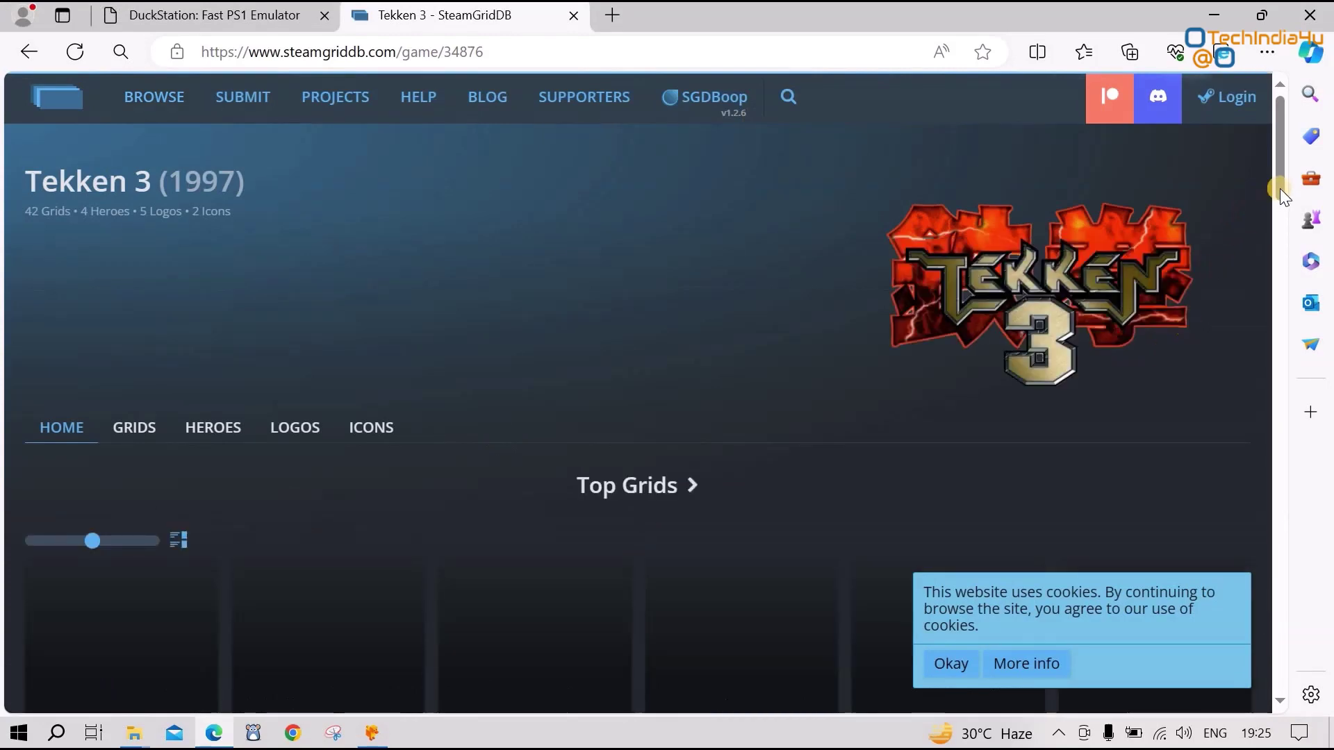
{"action": "left_click", "coordinate": [945, 666]}
Step: Open the first 600×900 cover among the Tekken 3 grids and bring up its full-size PNG through the download option
{"action": "scroll", "coordinate": [1276, 227], "scroll_direction": "down", "scroll_amount": 5}
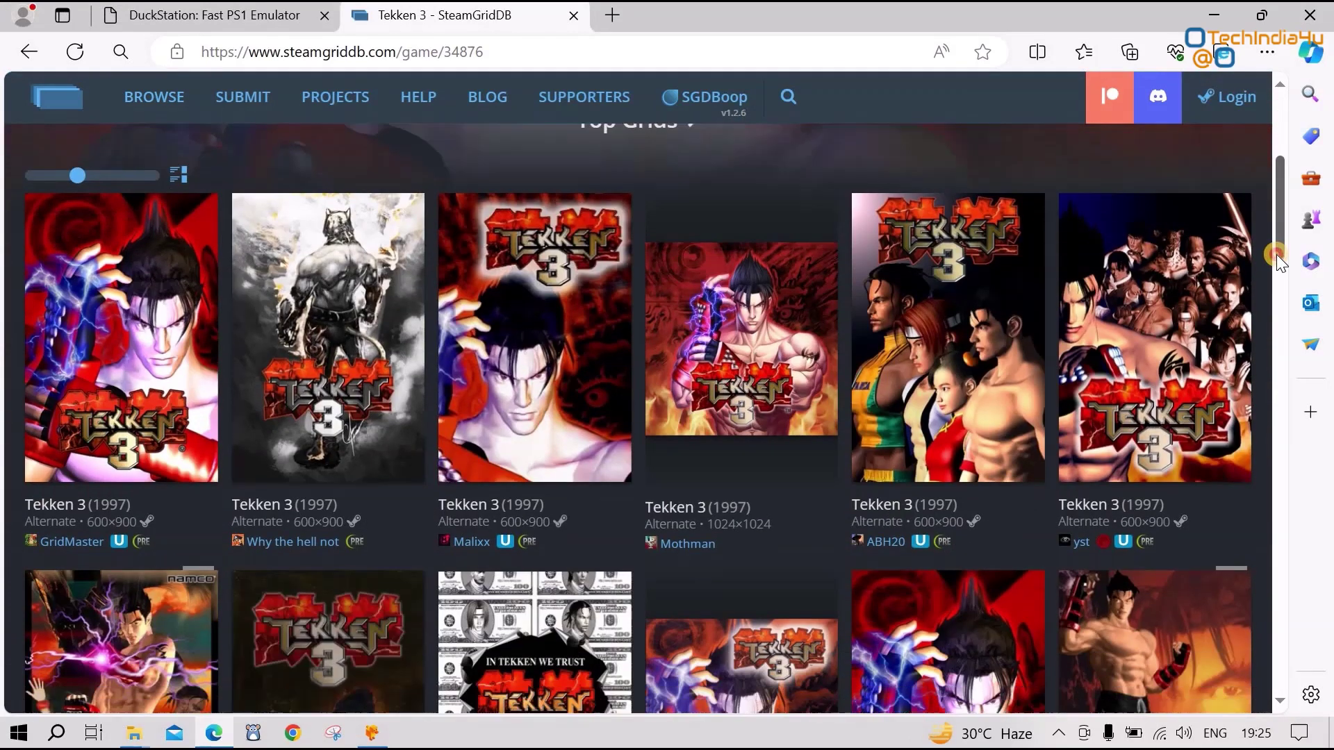
{"action": "mouse_move", "coordinate": [1277, 254]}
{"action": "left_mouse_down"}
{"action": "mouse_move", "coordinate": [1274, 286]}
{"action": "mouse_move", "coordinate": [1274, 232]}
{"action": "mouse_move", "coordinate": [1268, 295]}
{"action": "mouse_move", "coordinate": [1264, 215]}
{"action": "mouse_move", "coordinate": [1265, 306]}
{"action": "mouse_move", "coordinate": [1264, 235]}
{"action": "left_mouse_up"}
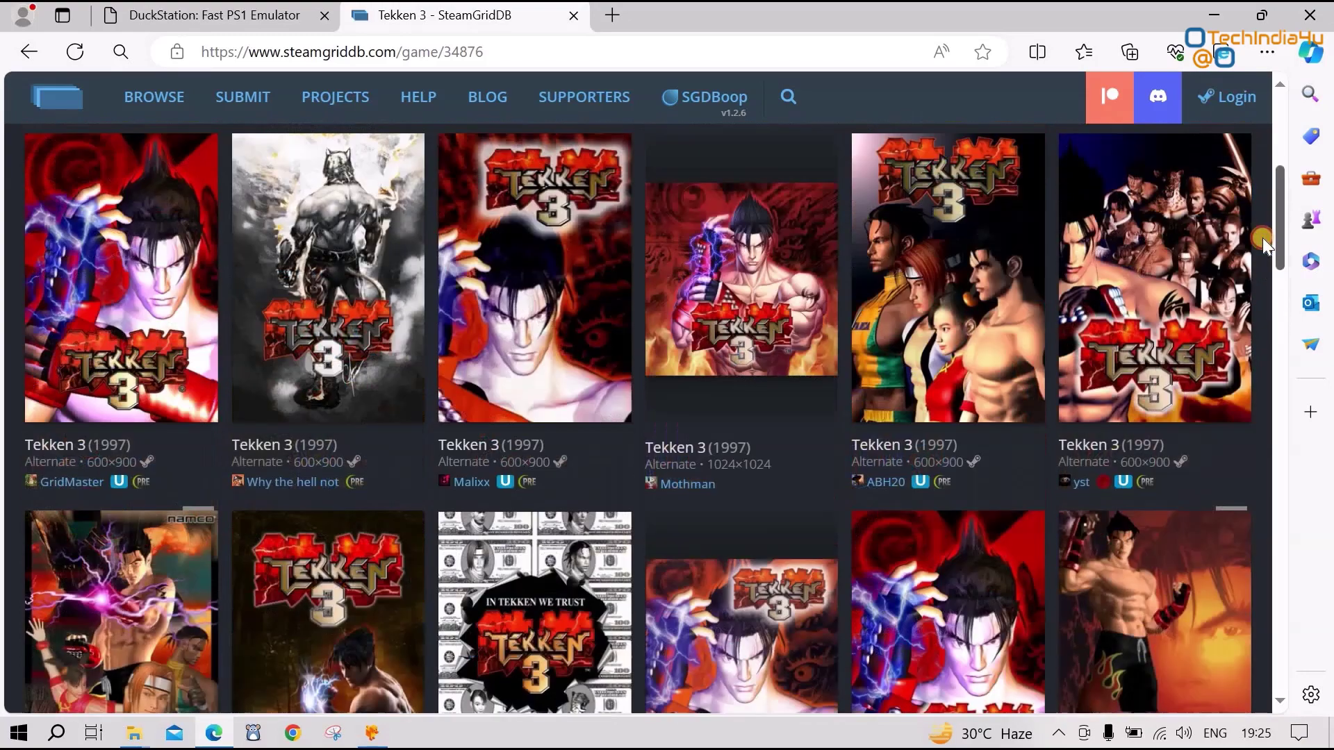
{"action": "left_click", "coordinate": [89, 336]}
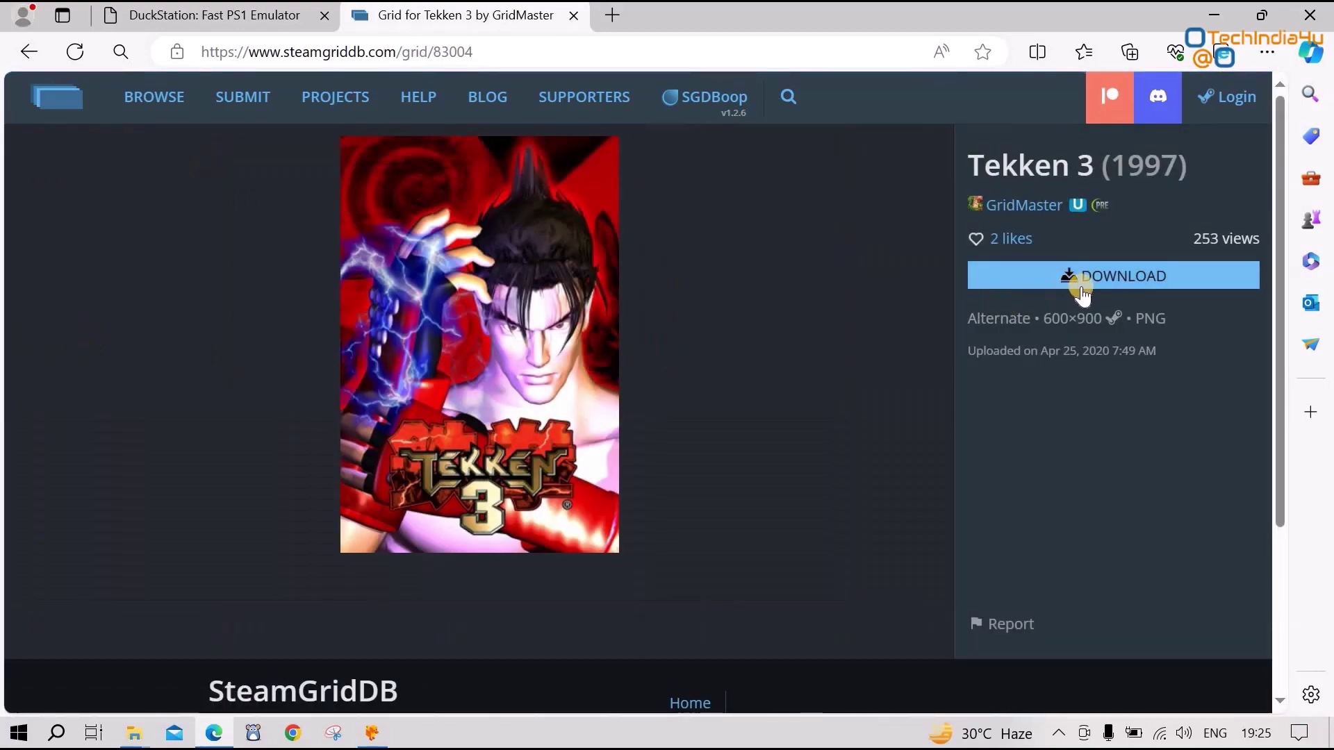
{"action": "left_click", "coordinate": [1105, 277]}
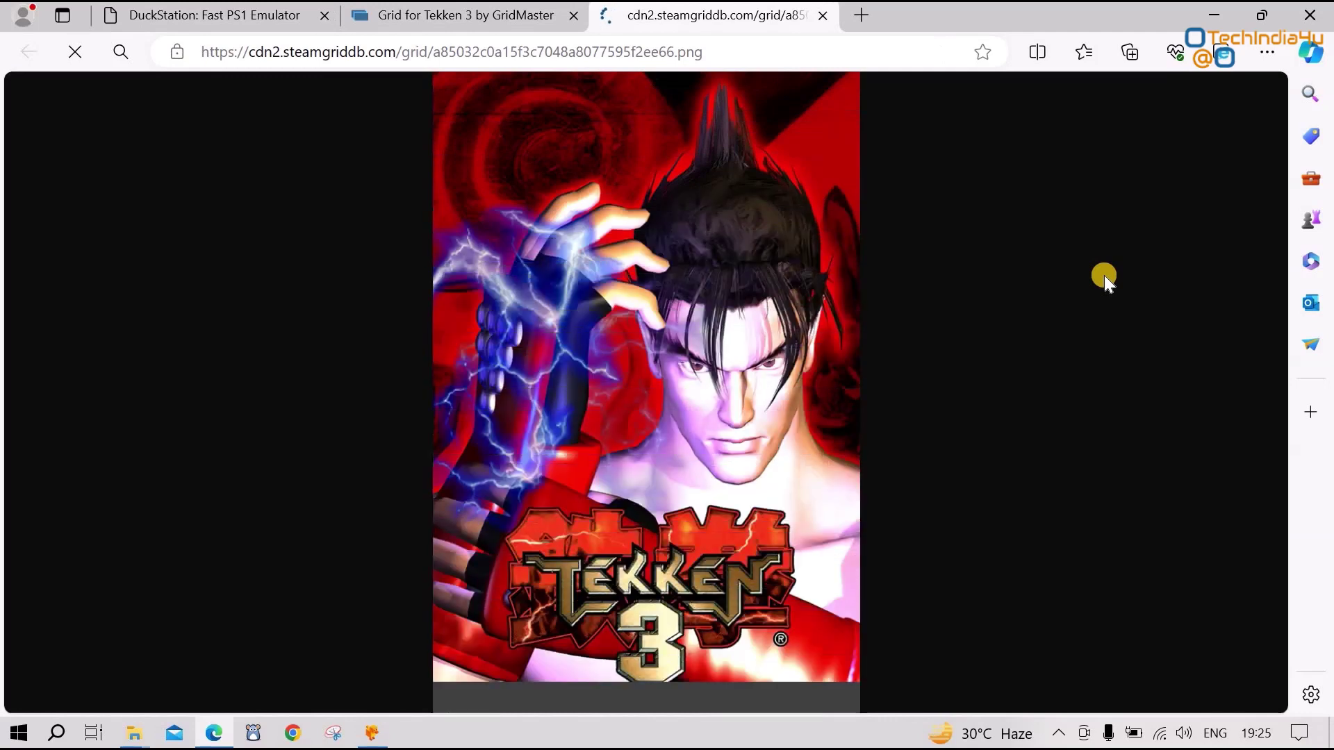
Step: Start saving the cover image in a new Desktop folder named CoverART and select its default file name without the extension
{"action": "right_click", "coordinate": [682, 289]}
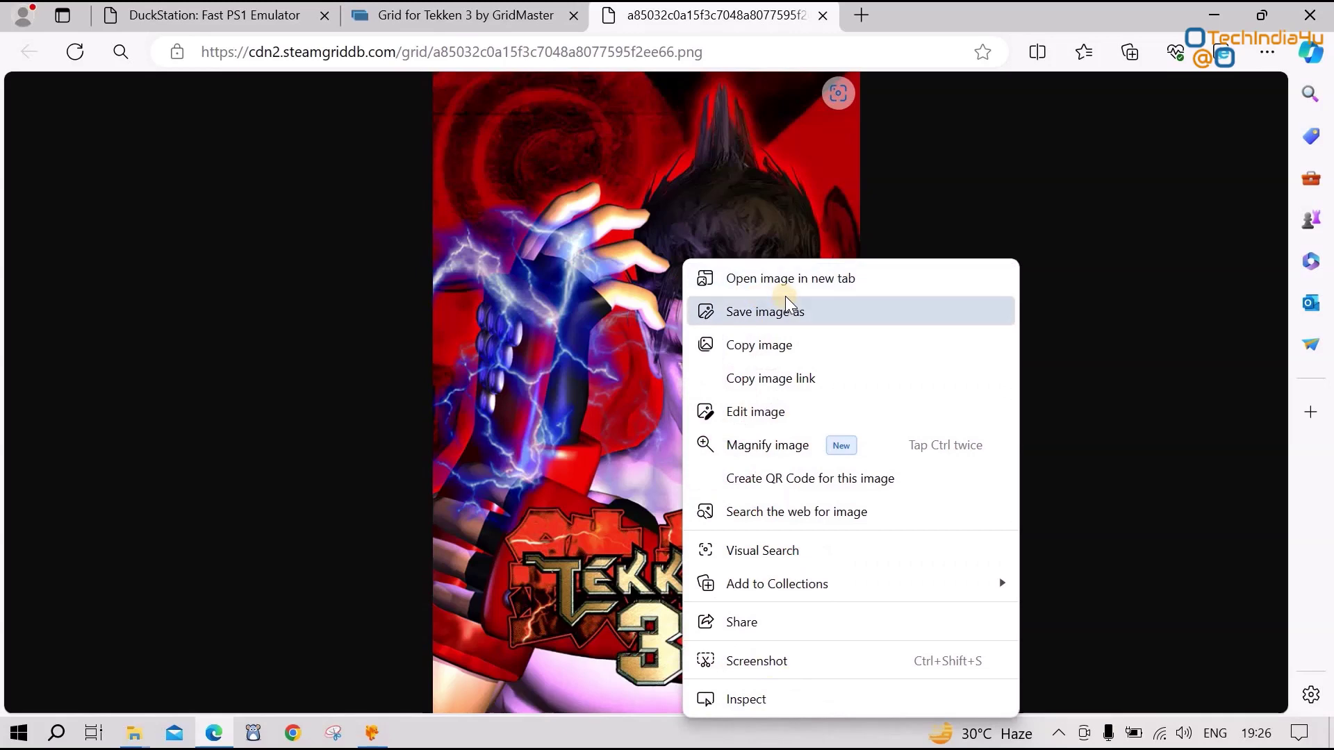
{"action": "left_click", "coordinate": [800, 309]}
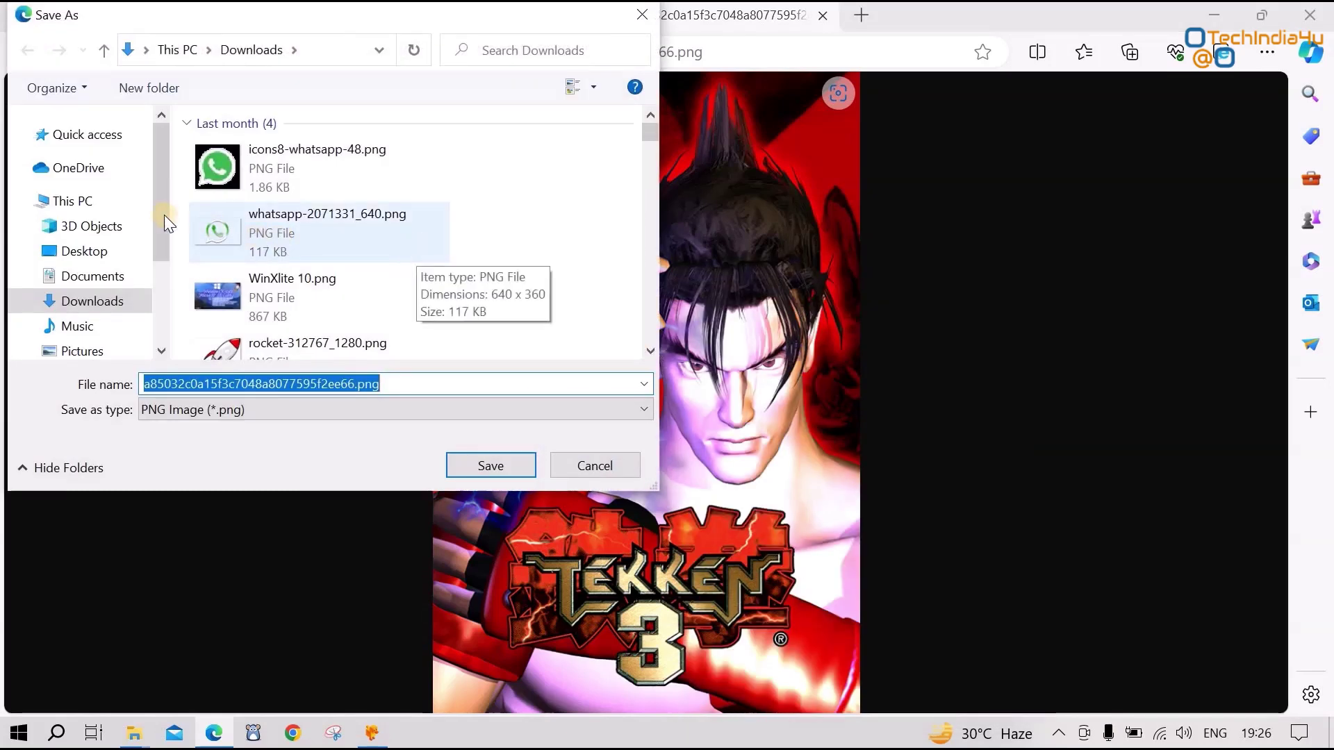
{"action": "left_click", "coordinate": [83, 251]}
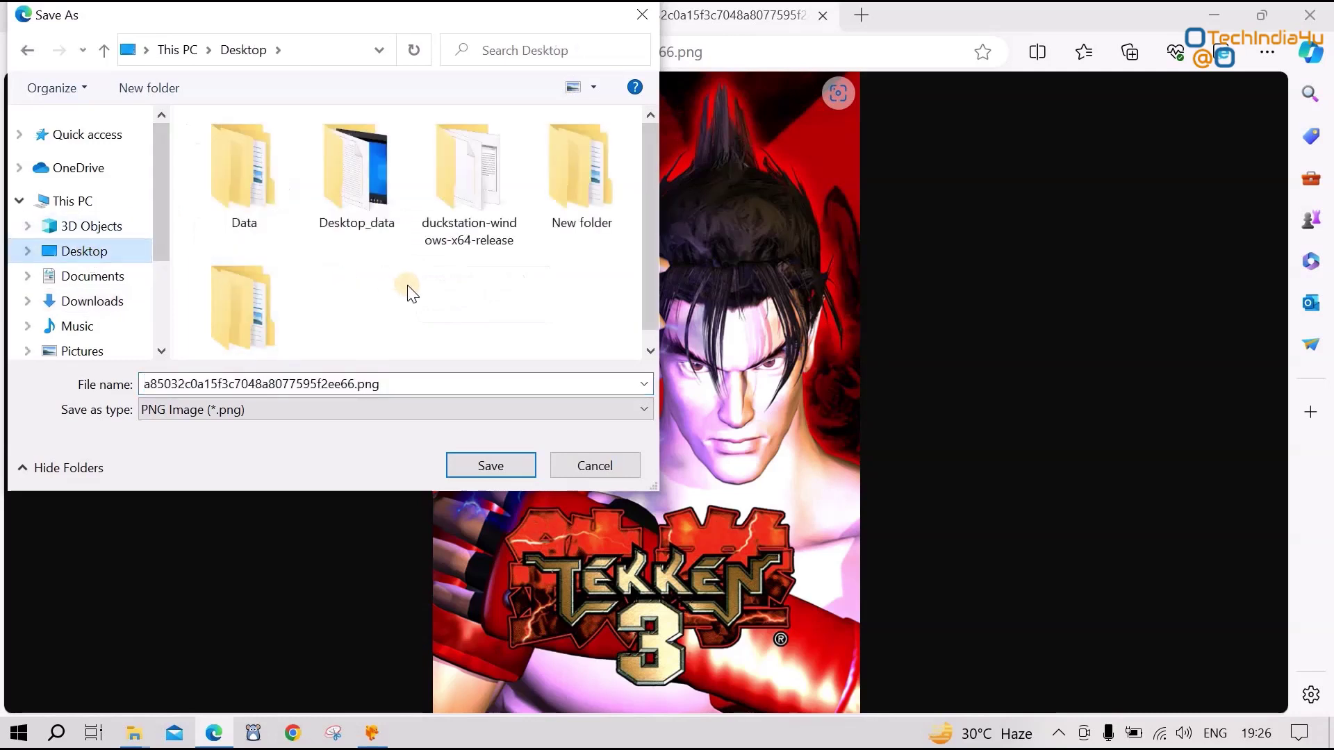
{"action": "left_click", "coordinate": [409, 290]}
{"action": "right_click", "coordinate": [410, 292]}
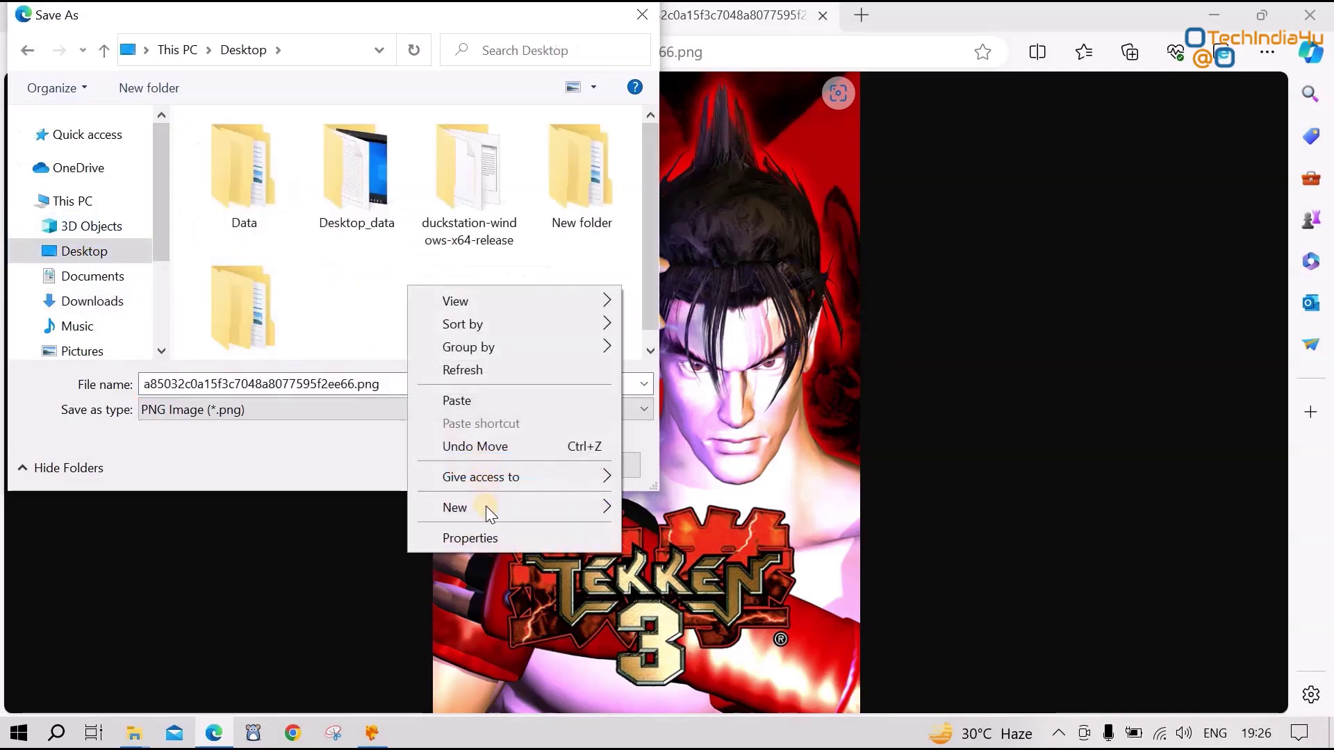
{"action": "mouse_move", "coordinate": [486, 507]}
{"action": "left_click", "coordinate": [670, 507]}
{"action": "type", "text": "CoverART"}
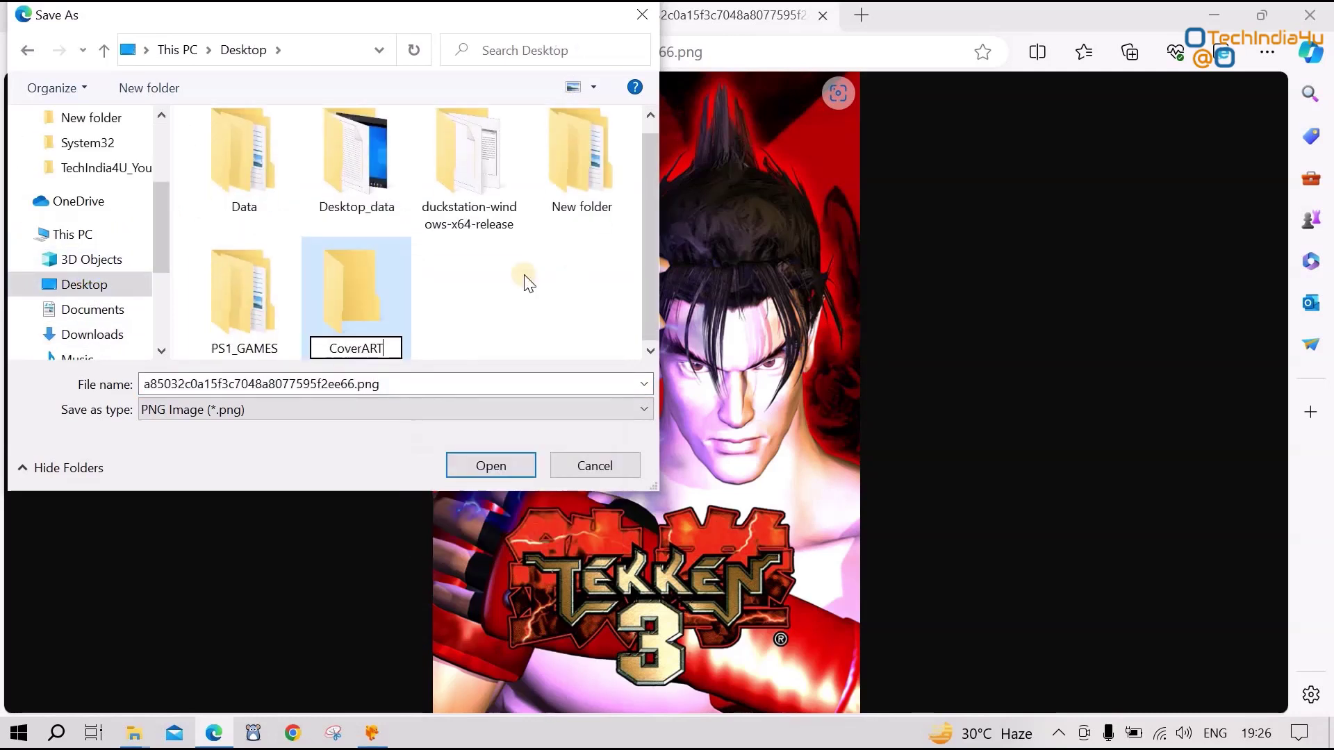
{"action": "double_click", "coordinate": [352, 293]}
{"action": "left_click_drag", "start_coordinate": [354, 384], "coordinate": [140, 377]}
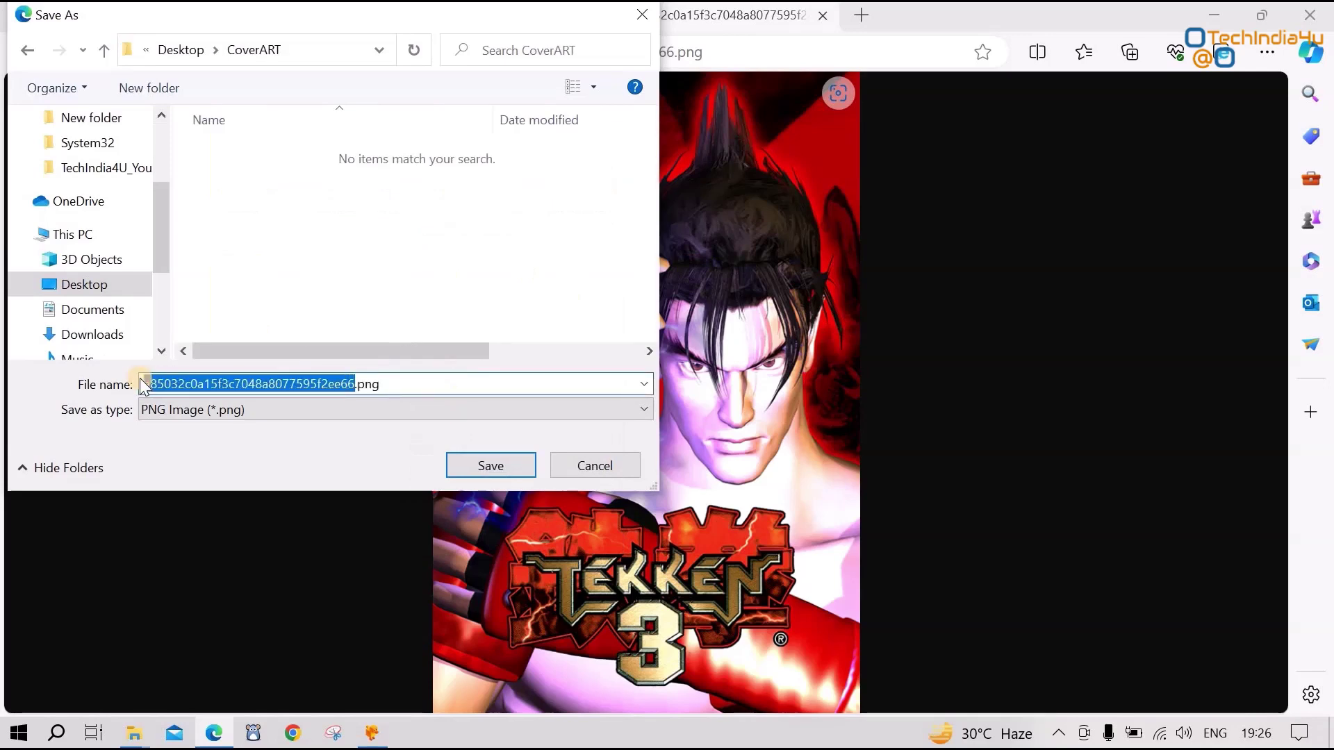